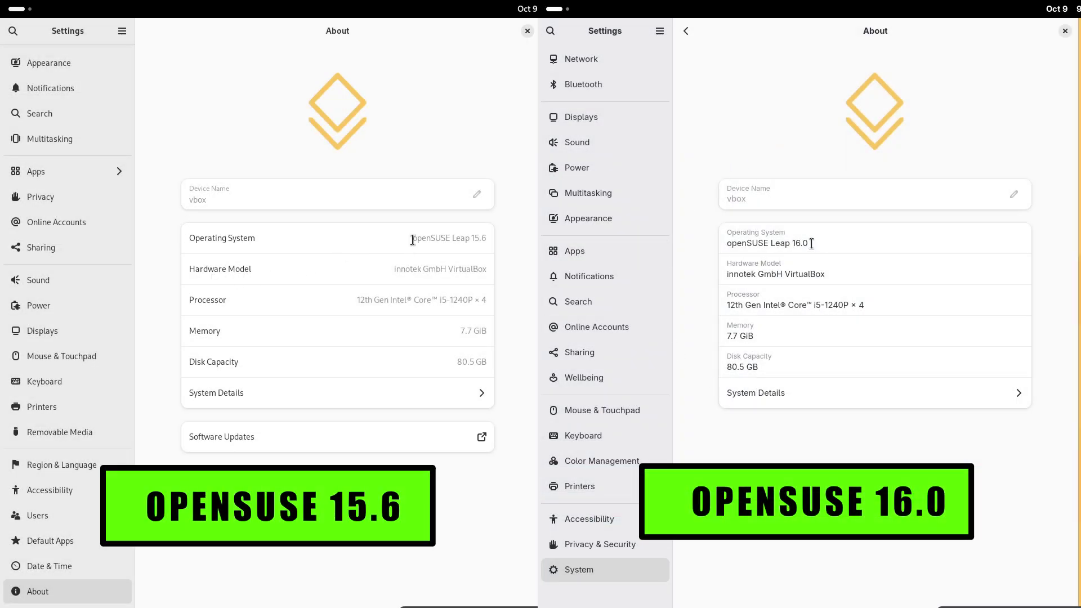
Highlight the operating system name on both About pages and open System Details on both desktops
drag(813, 243, 736, 243)
drag(413, 239, 468, 239)
drag(735, 243, 727, 244)
drag(468, 240, 501, 240)
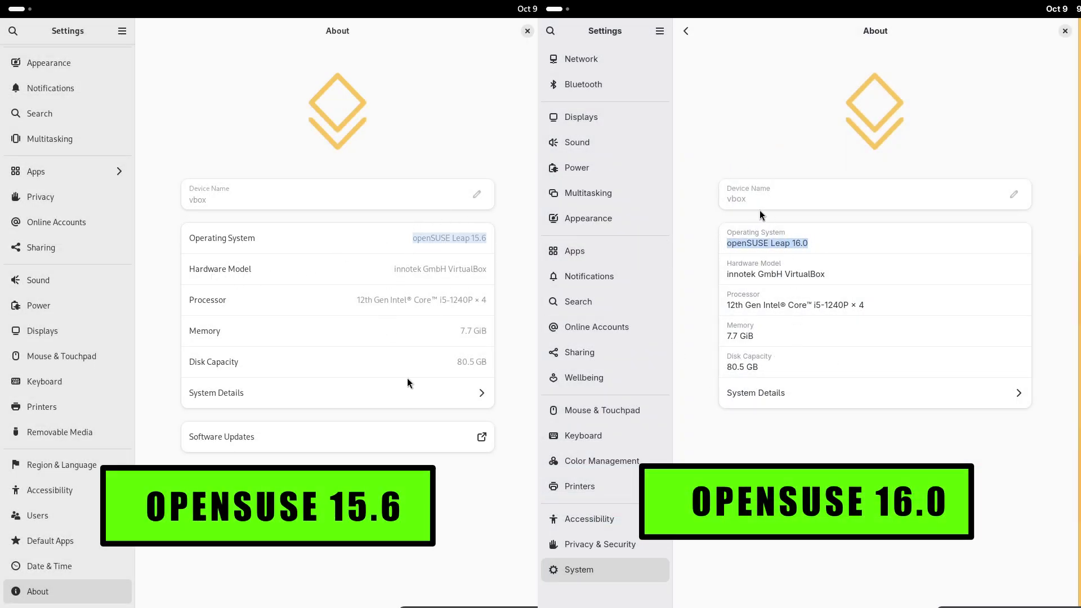
click(409, 394)
click(800, 389)
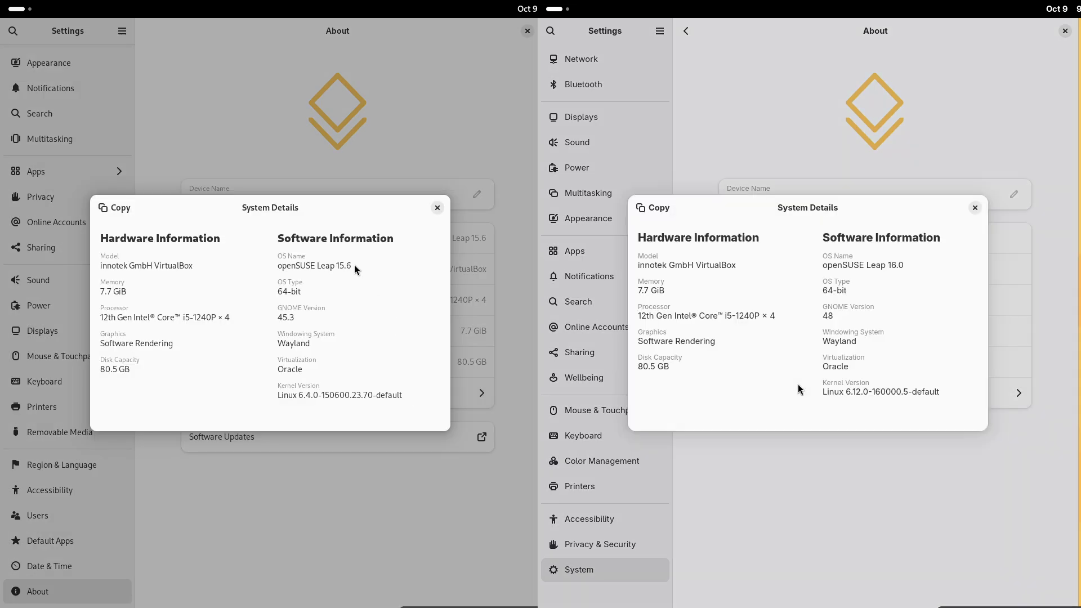
Compare the OS name, GNOME version, windowing system and kernel version in both System Details dialogs and close them
drag(340, 265, 272, 266)
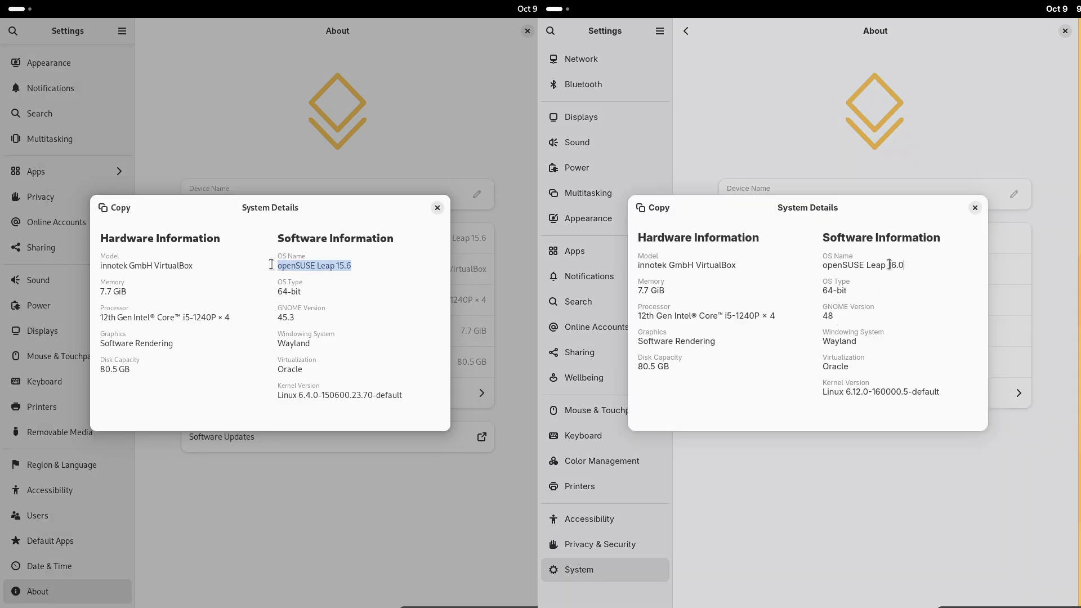
drag(901, 264, 765, 267)
double_click(288, 318)
double_click(833, 340)
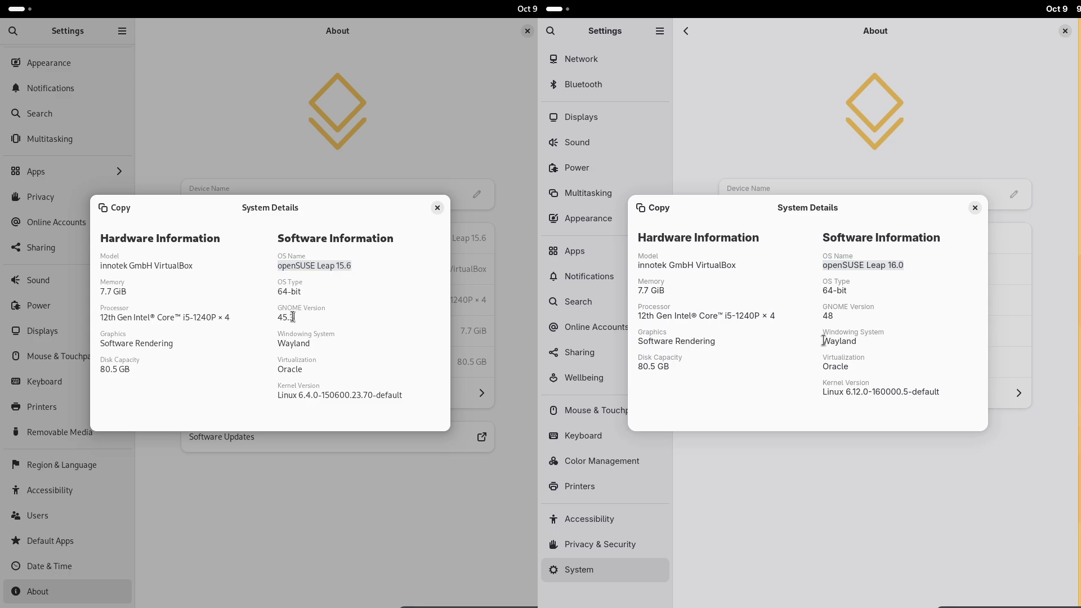
drag(279, 343, 328, 346)
double_click(825, 315)
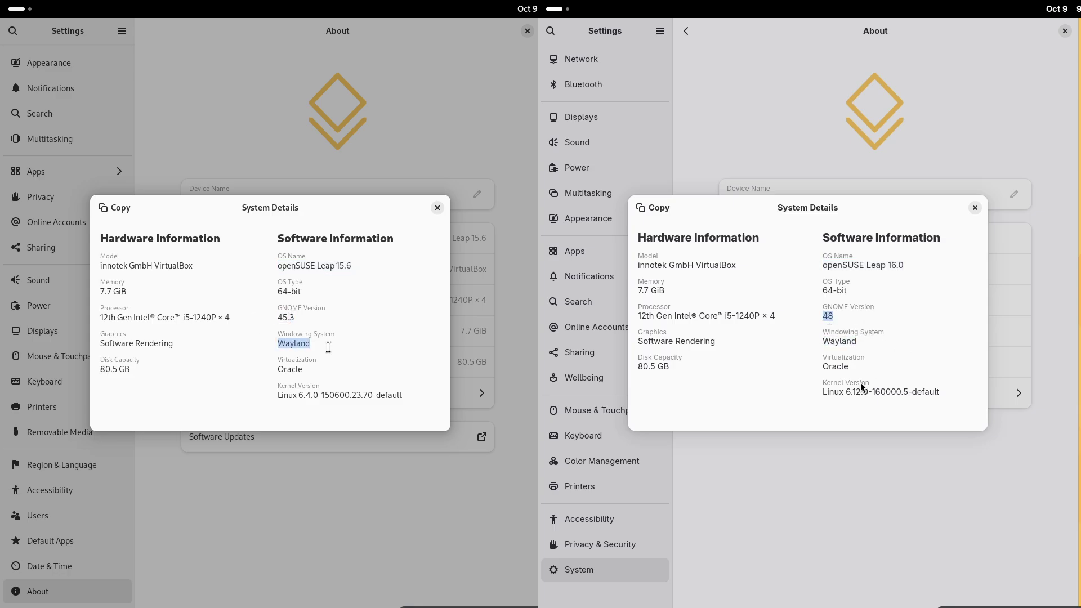
drag(823, 392, 961, 393)
drag(278, 394, 395, 398)
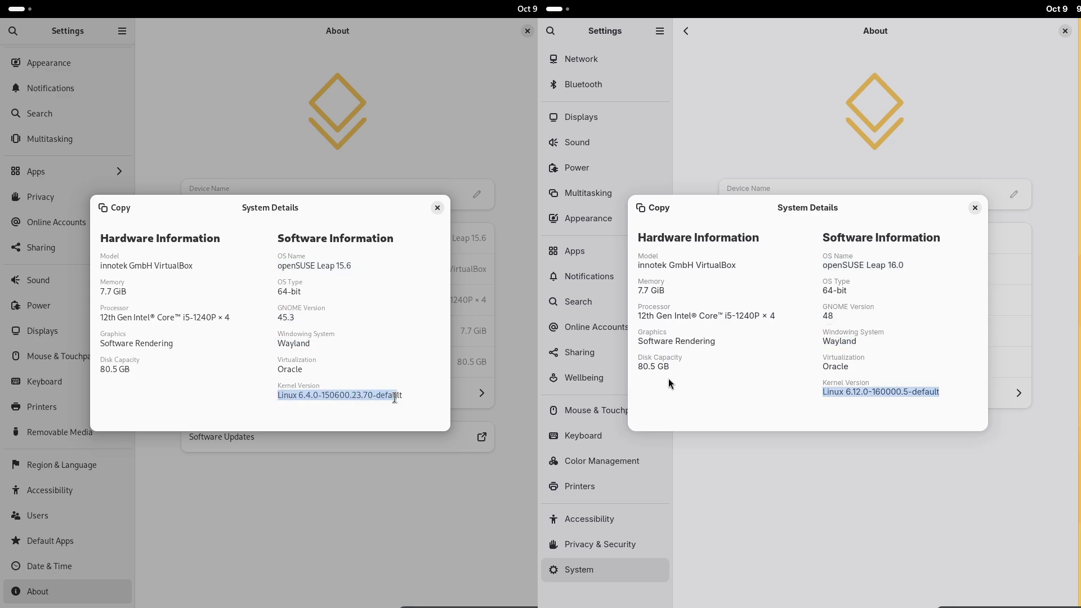
click(976, 208)
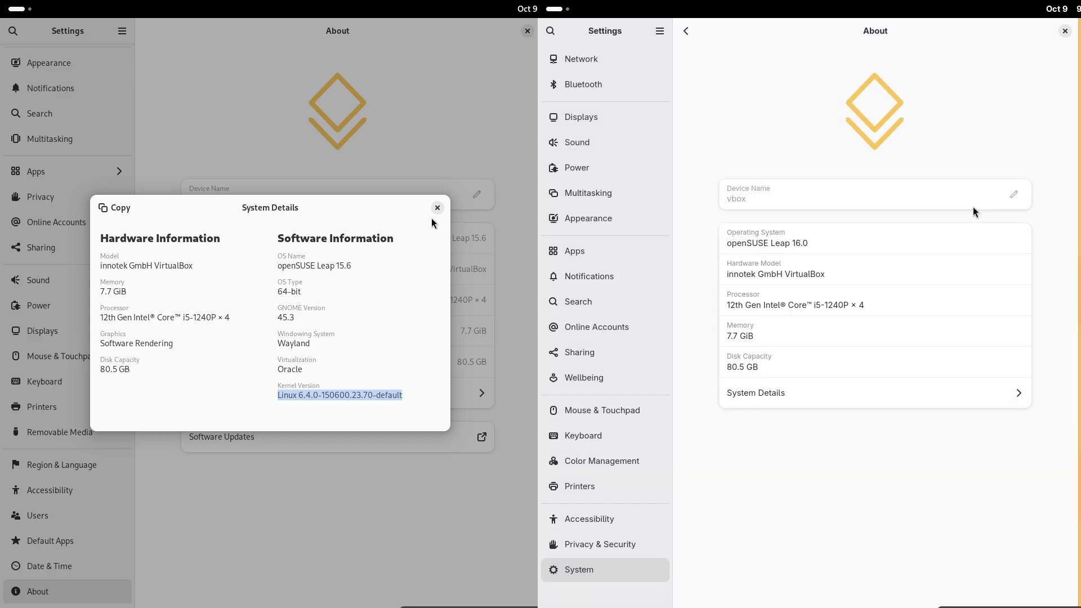
click(437, 208)
Disable Screen Time in the openSUSE 16.0 Wellbeing settings and show the Power settings on 15.6
click(638, 383)
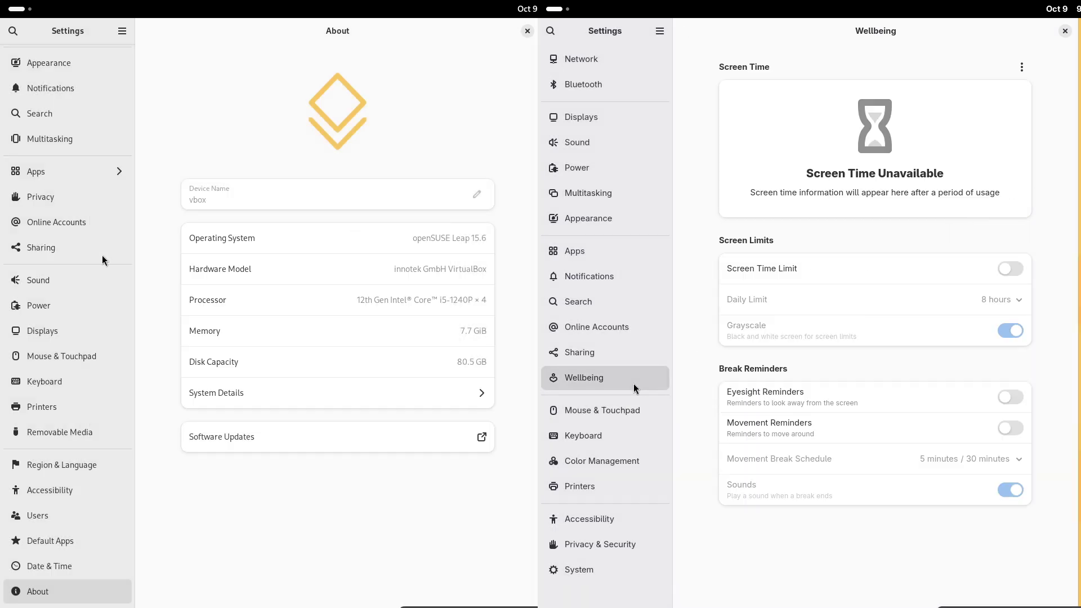
click(49, 309)
click(1021, 67)
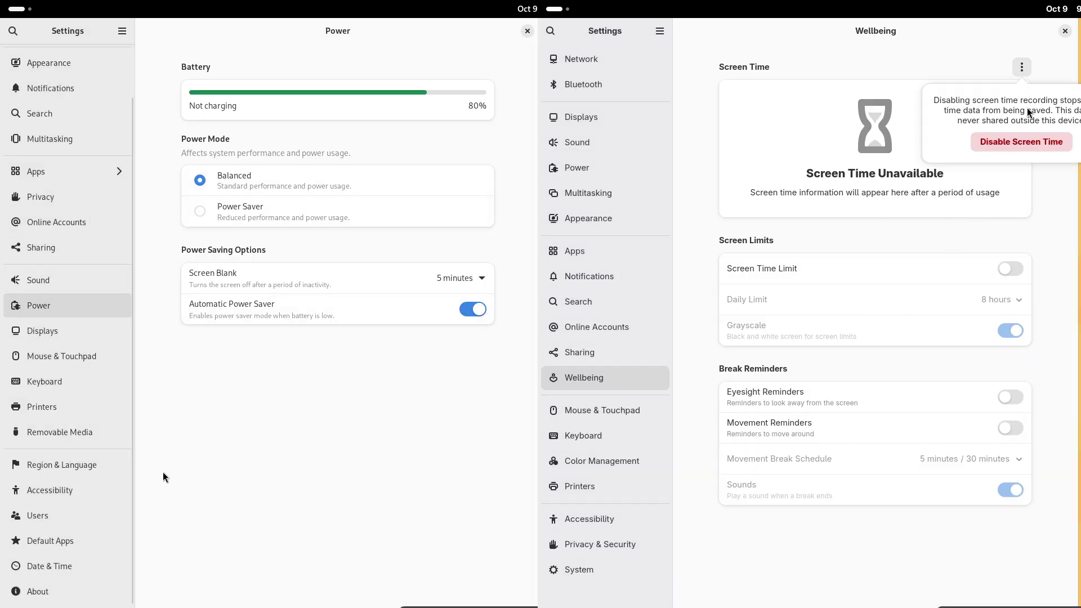
click(1022, 142)
Turn on Show Battery Percentage in the 16.0 Power settings, and view Appearance before closing Settings on 15.6
click(590, 176)
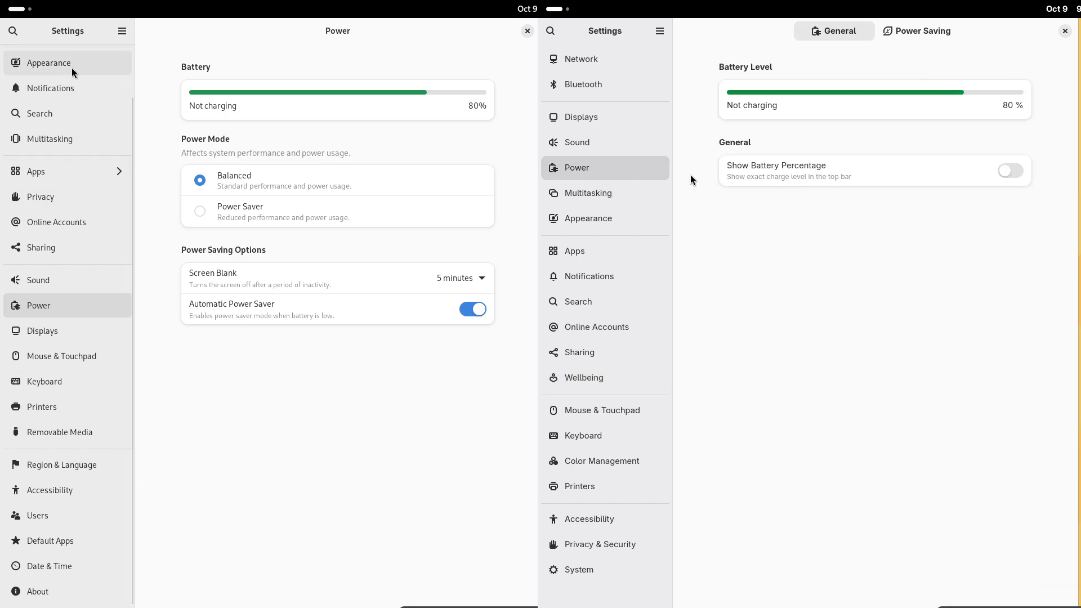
click(72, 68)
click(909, 33)
click(847, 35)
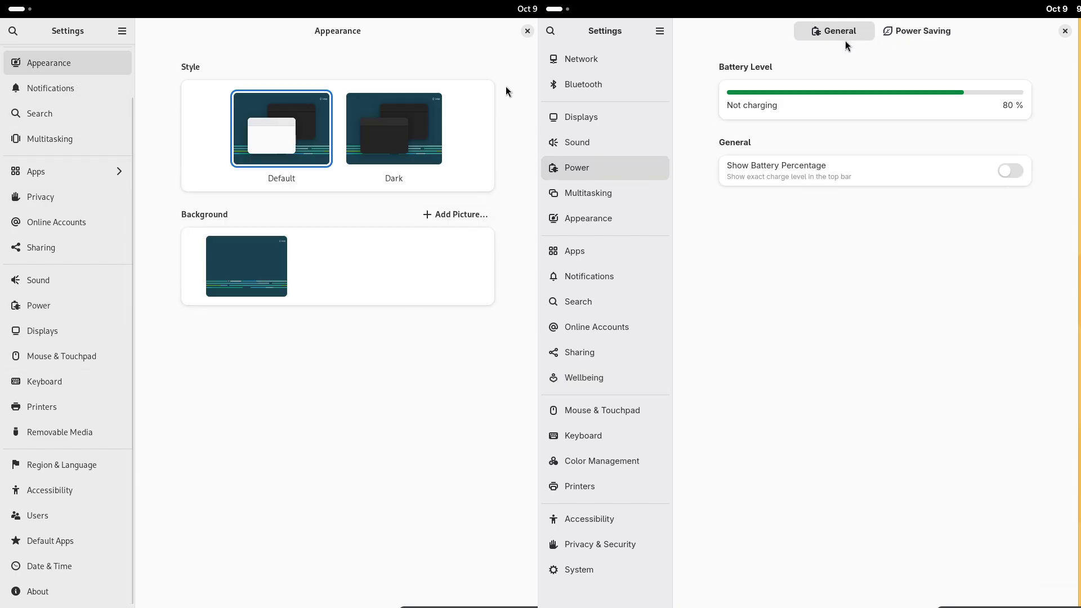
click(527, 31)
click(1021, 174)
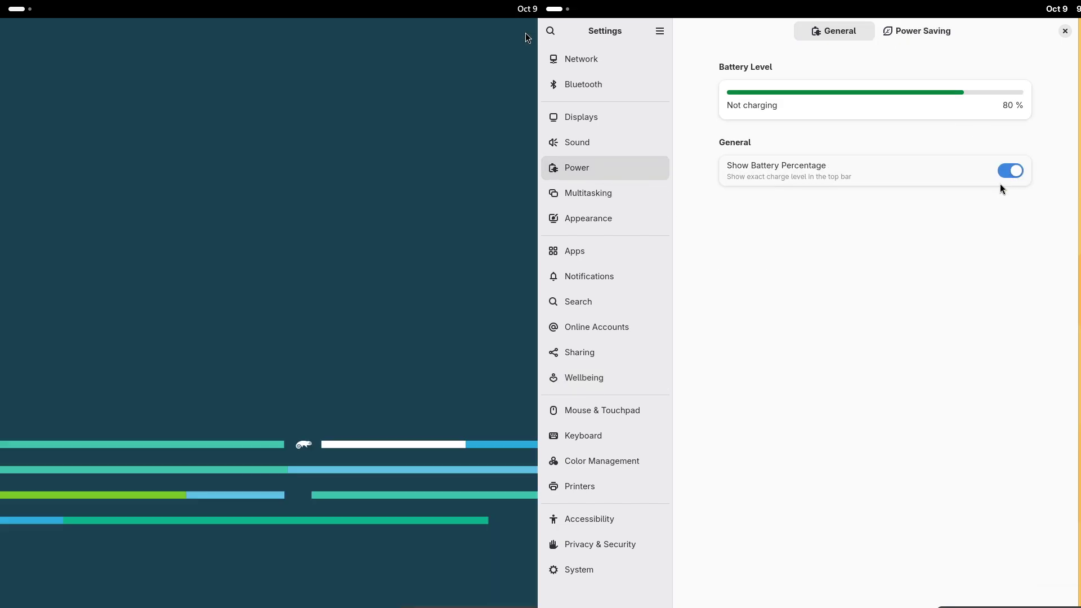
Choose the Natural scroll direction in the 16.0 Mouse & Touchpad settings and open the activities overview on 15.6
click(20, 10)
click(636, 572)
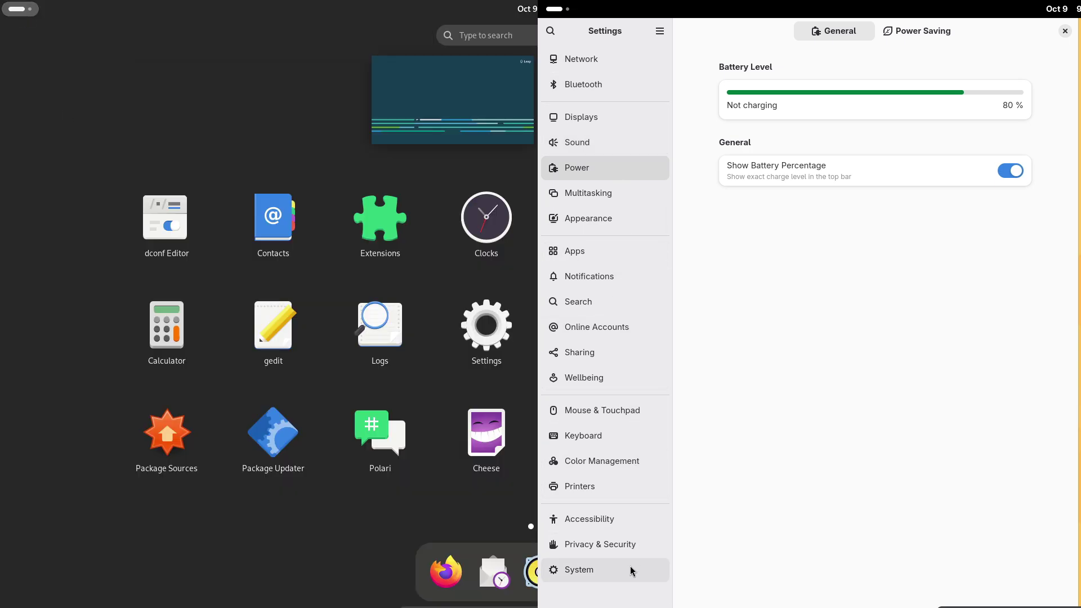
click(634, 416)
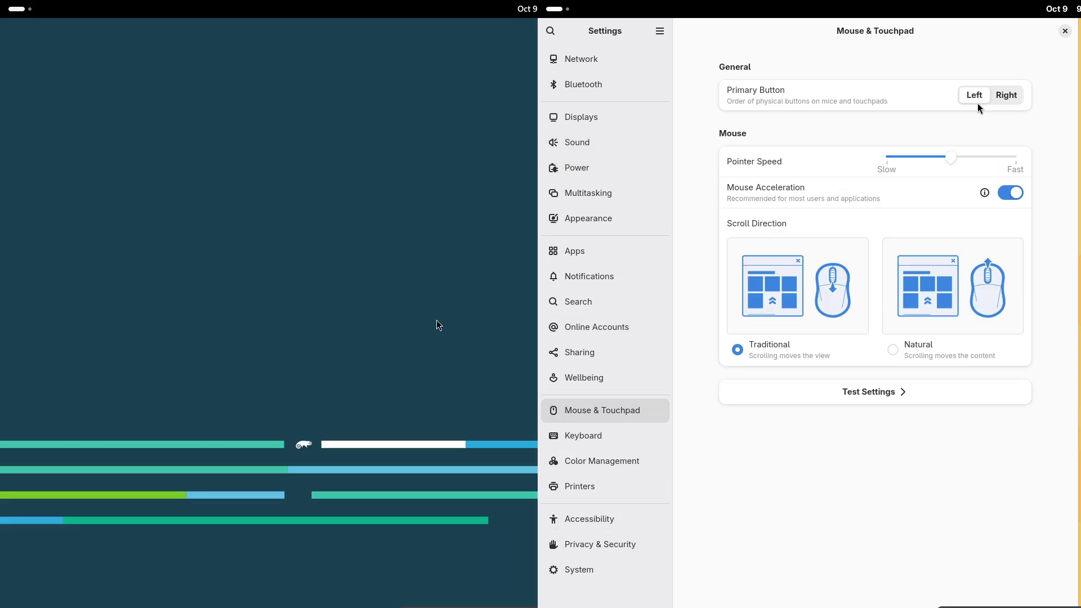
click(894, 350)
Maximize System Monitor on 15.6, and close Settings on 16.0 to launch System Monitor there as well
drag(185, 42, 1, 134)
click(1065, 31)
click(567, 12)
drag(535, 134, 503, 278)
key(super+a)
scroll(503, 315, down, 3)
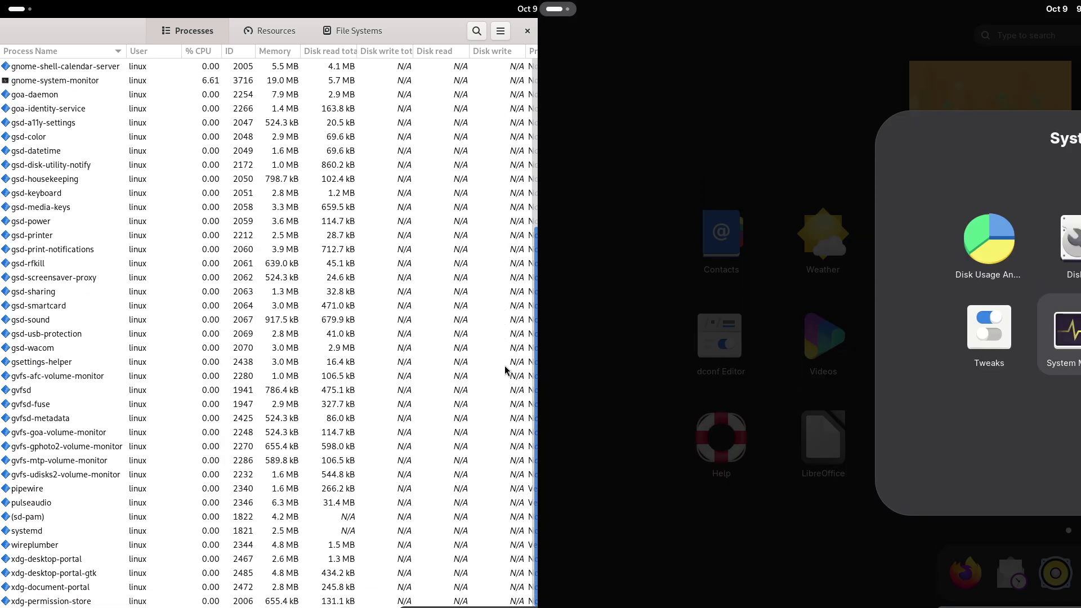
View the Resources graphs and the About dialog in 15.6 System Monitor, and collapse the Disk and Network sections on 16.0
click(275, 38)
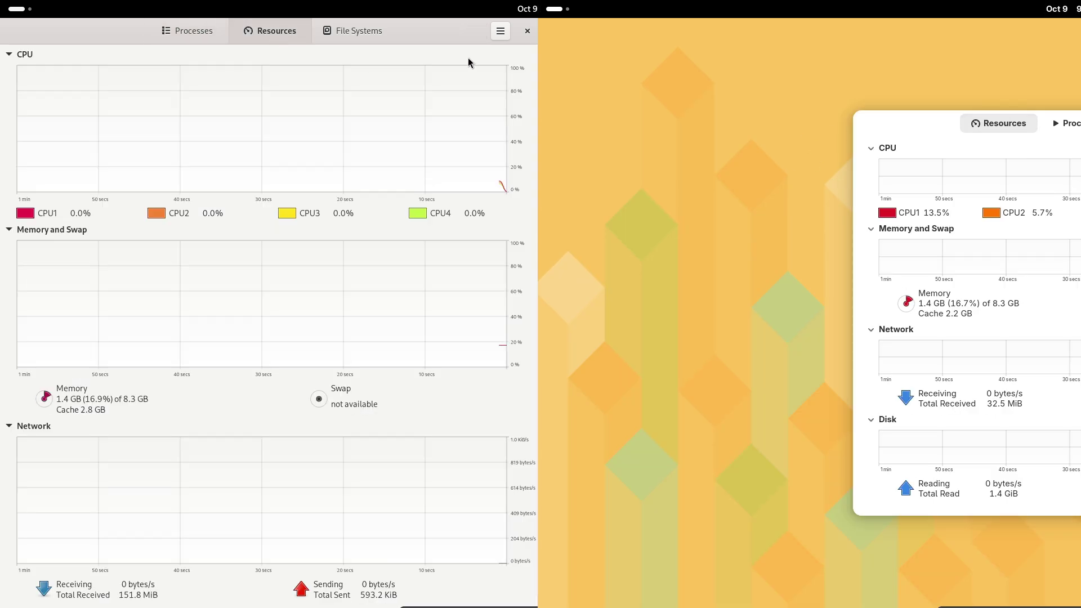
click(500, 31)
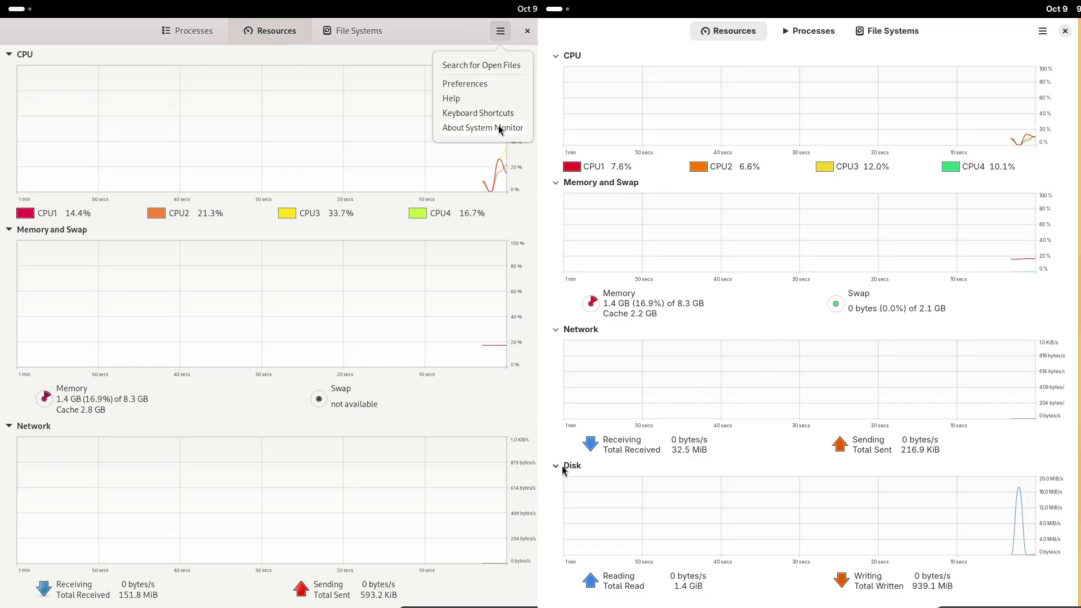
click(500, 127)
click(563, 467)
click(560, 413)
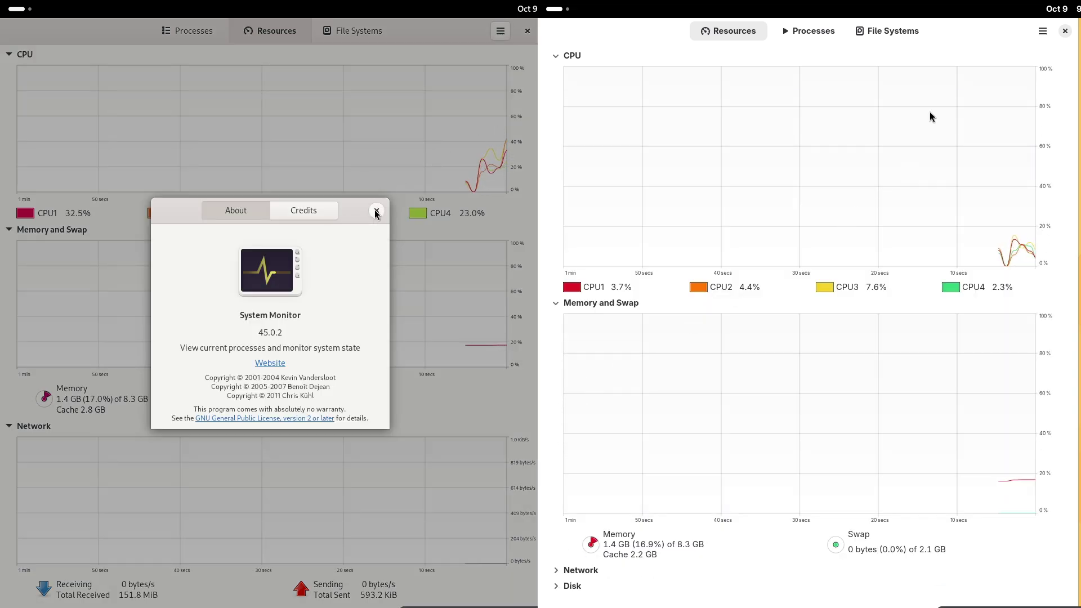
click(376, 211)
Check the About System Monitor dialog on 16.0 and collapse the Network section in System Monitor on 15.6
click(1043, 31)
click(24, 426)
click(1003, 139)
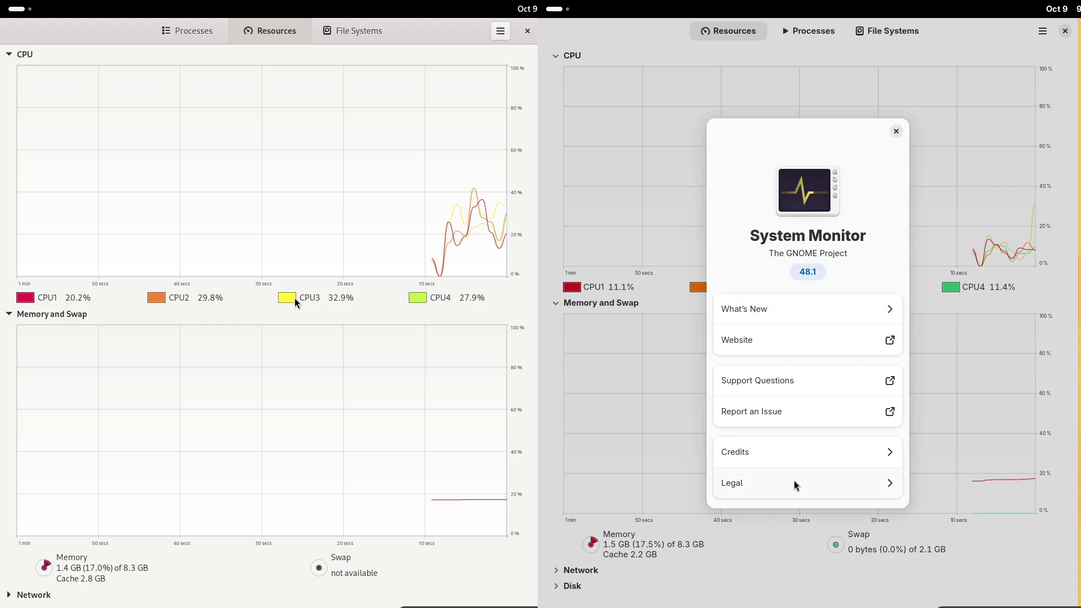
click(896, 133)
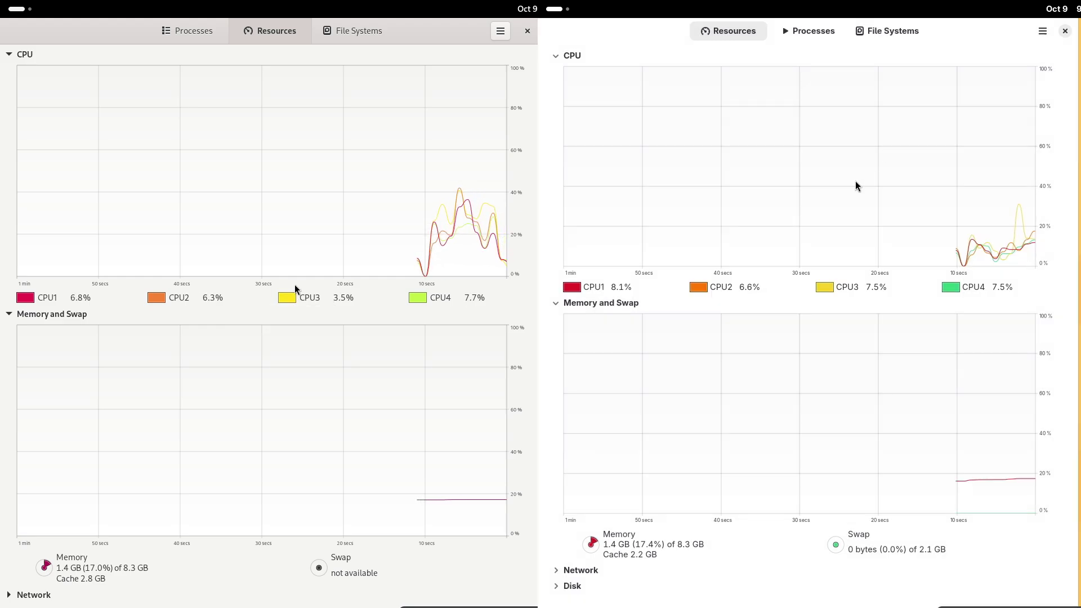
Review the process list and file systems in 16.0 System Monitor, return to its resource graphs, and close System Monitor on 15.6
click(795, 26)
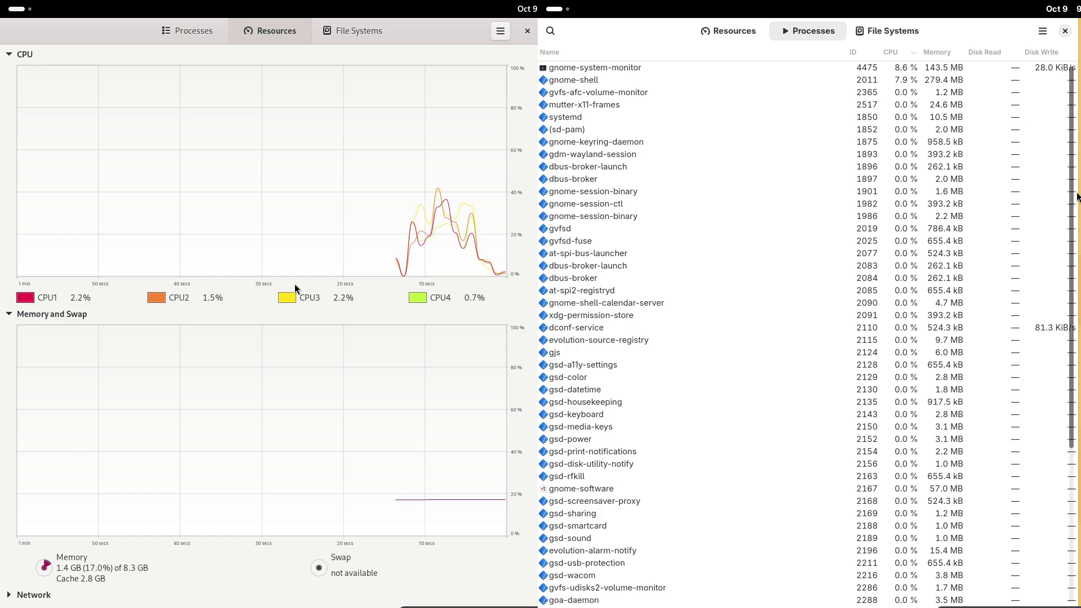
drag(1076, 193, 1072, 106)
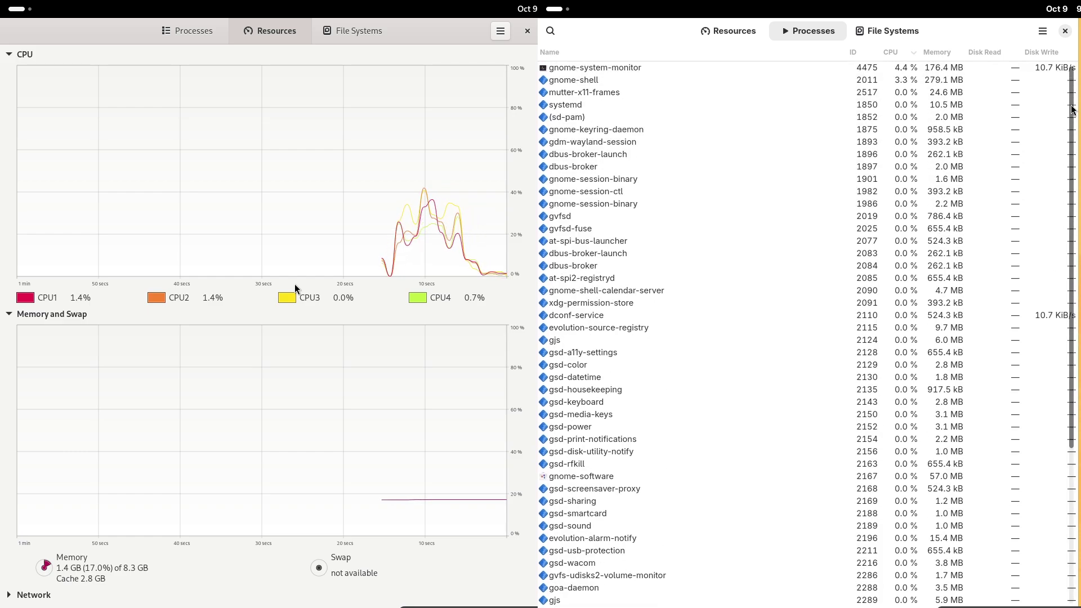
click(888, 30)
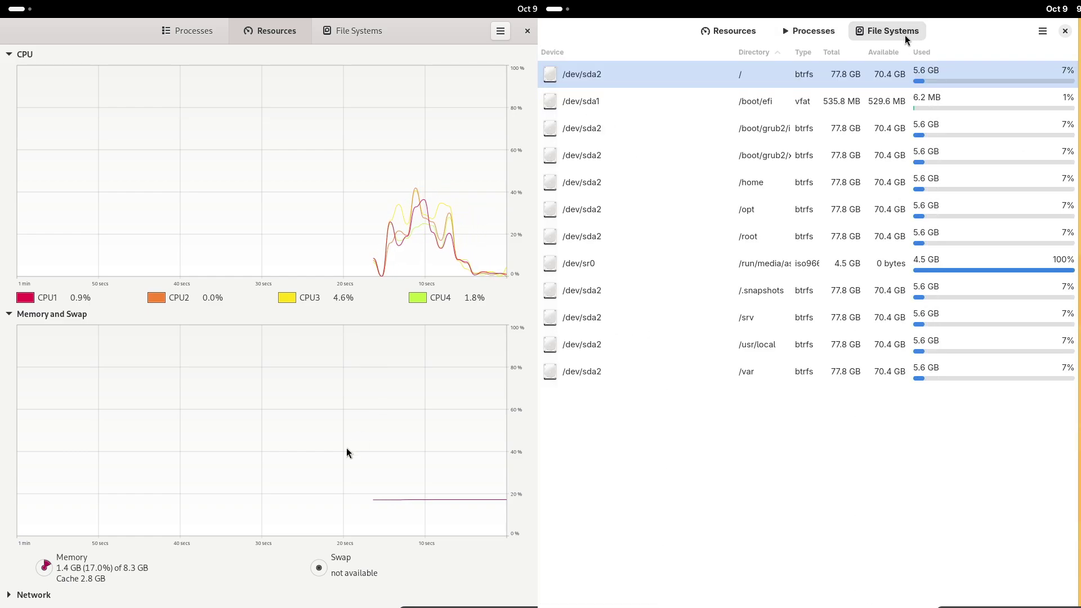
click(788, 35)
click(527, 30)
click(718, 31)
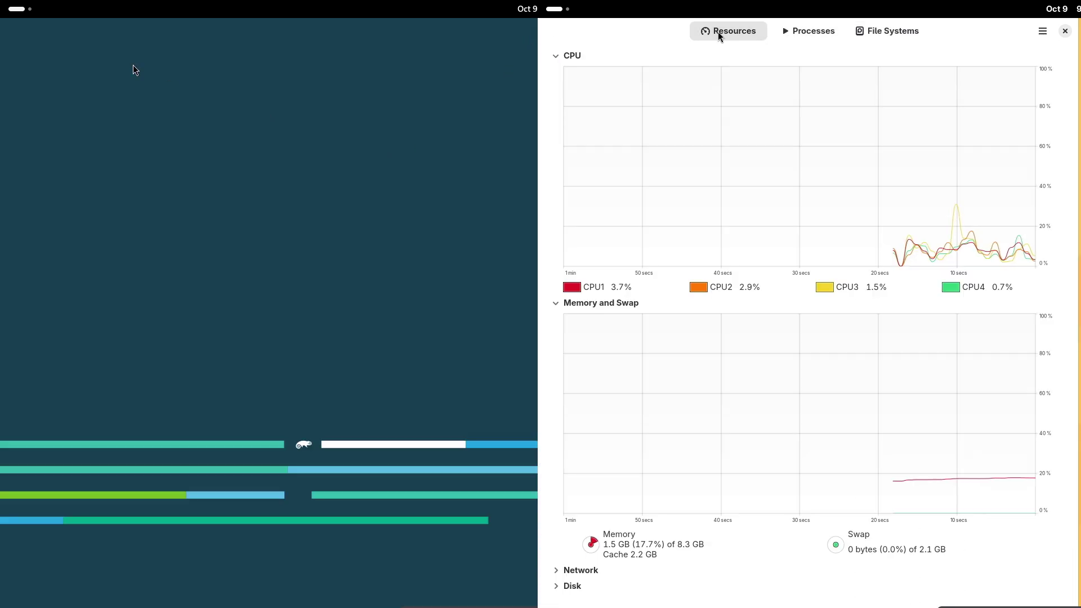
Launch the terminal on 15.6 and open its Preferences, and bring up the terminal application on 16.0
click(27, 16)
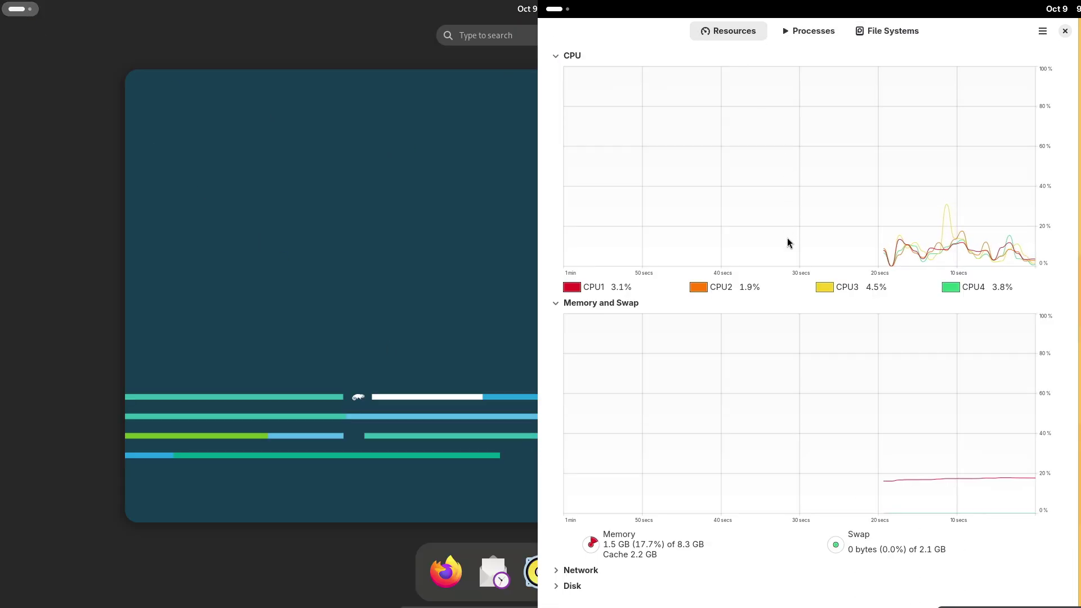
key(super+a)
key(super)
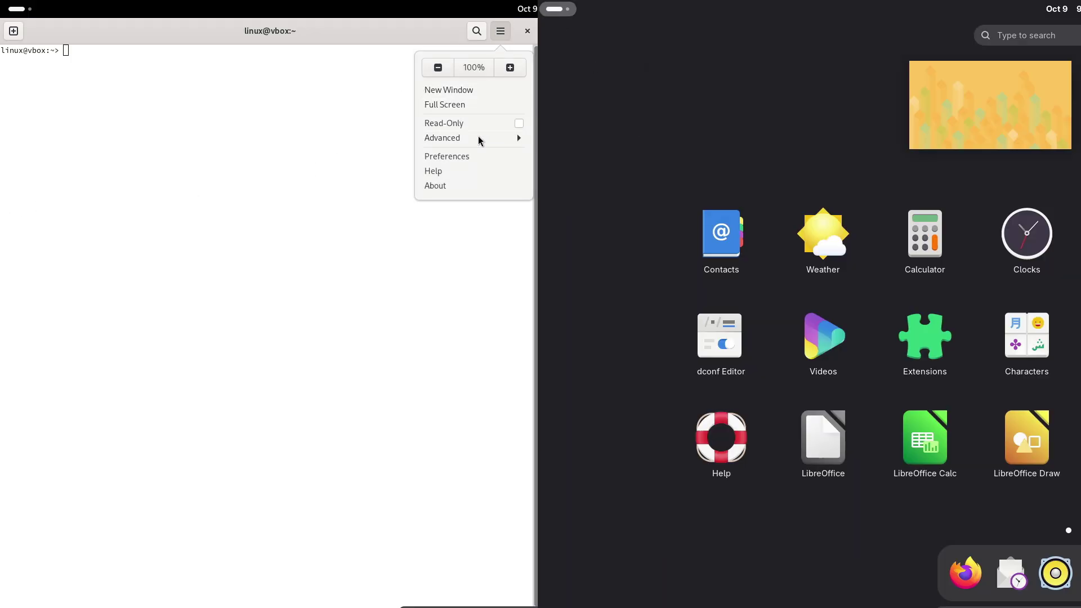
click(269, 217)
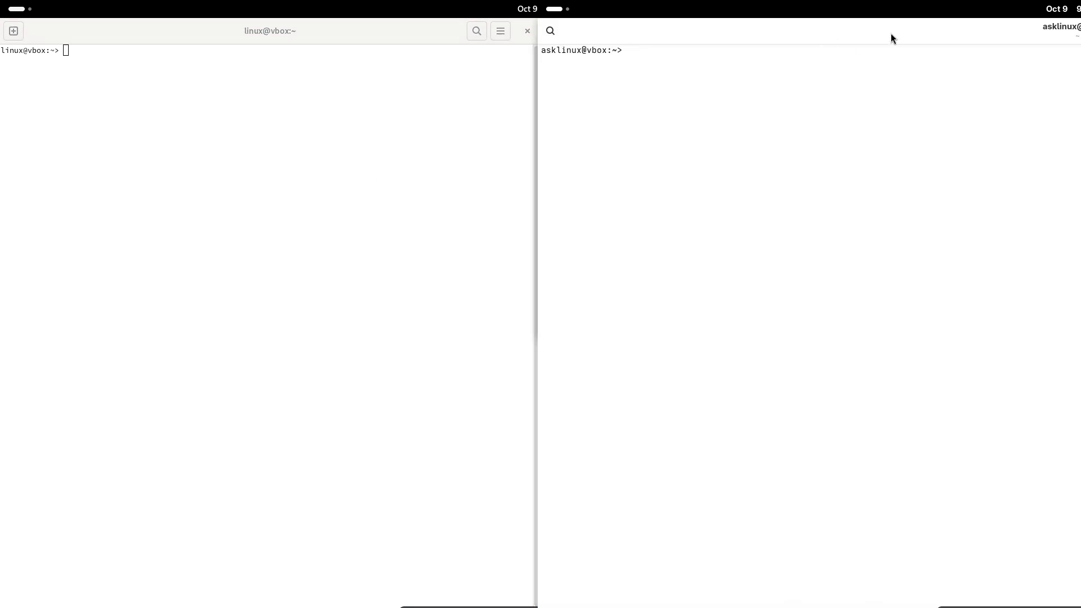
Review the Unnamed profile's text and color settings on 15.6, and open the custom font chooser in Console's preferences on 16.0
drag(891, 33, 541, 277)
drag(535, 44, 171, 175)
click(102, 298)
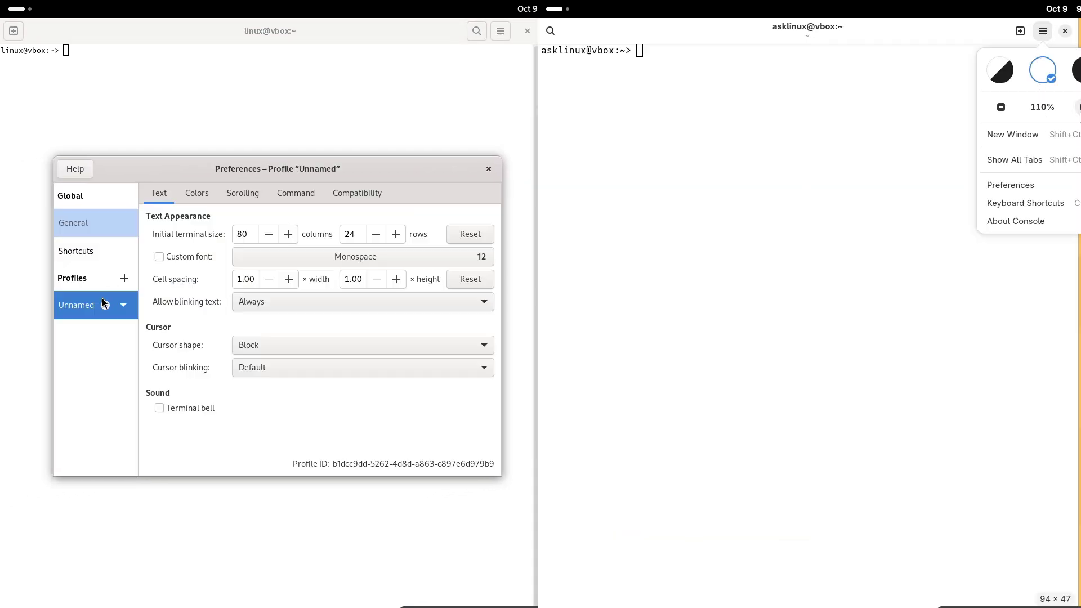
click(197, 192)
click(1013, 184)
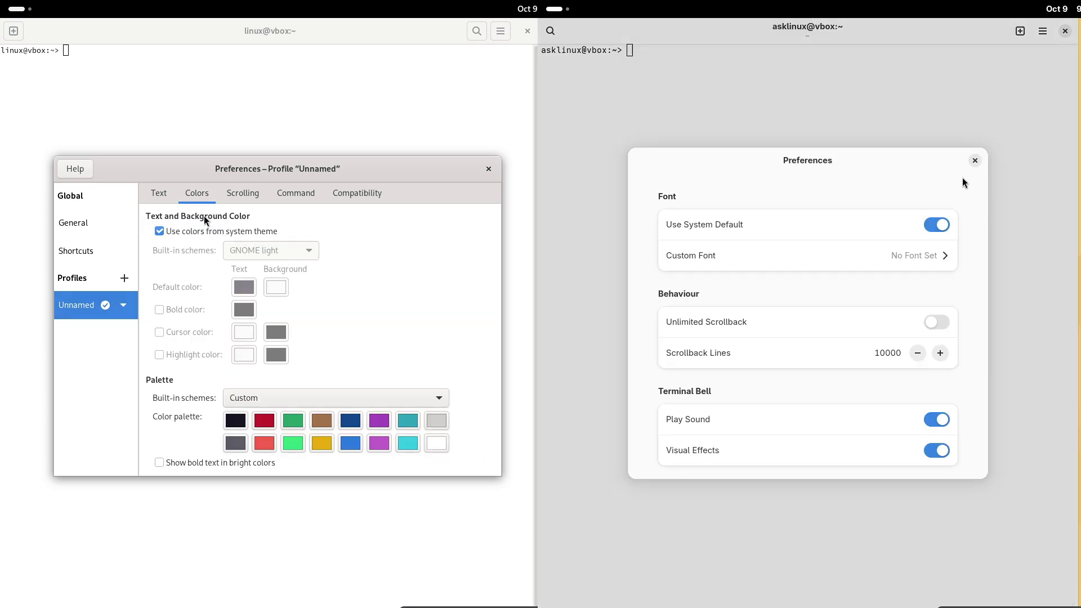
click(159, 193)
click(920, 265)
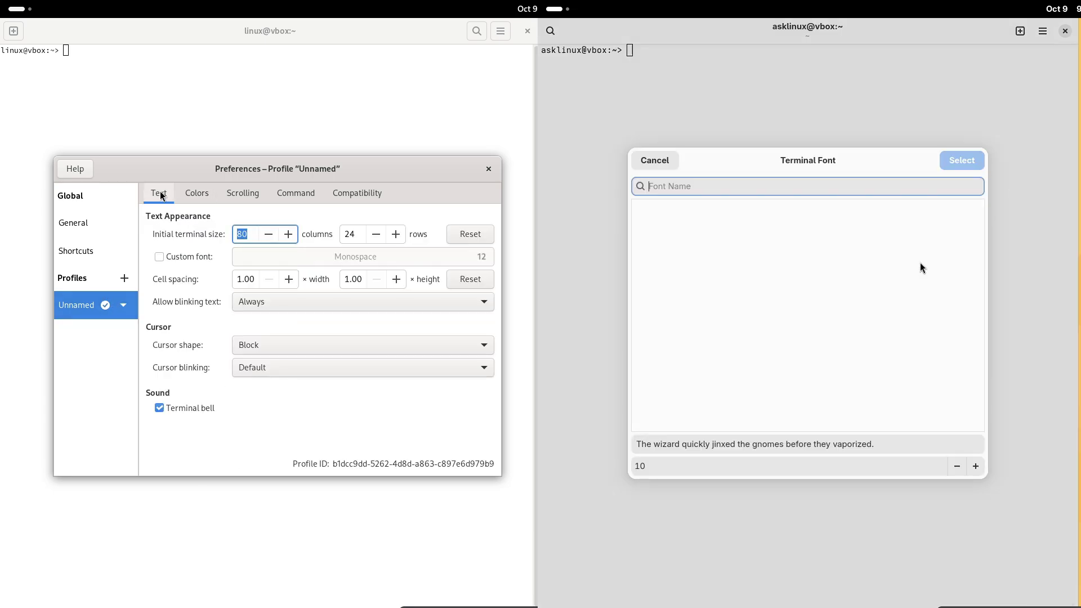
Enable the custom font for the 15.6 terminal profile and set the font size to 16 in the 16.0 Terminal Font chooser
click(192, 258)
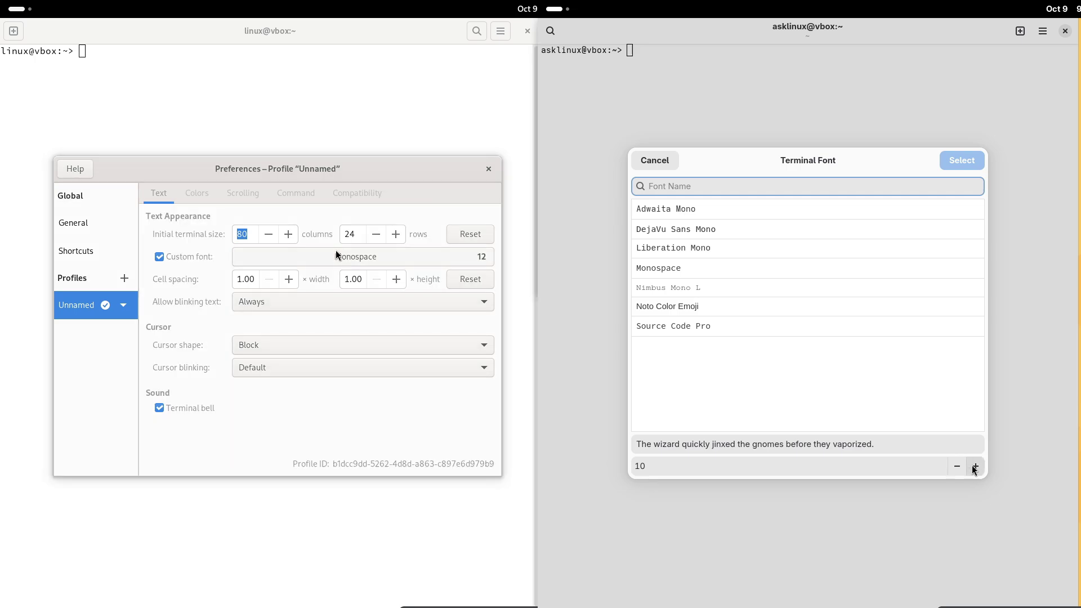
click(976, 467)
click(975, 466)
click(975, 466)
click(976, 466)
click(974, 466)
mouse_move(636, 107)
mouse_down()
mouse_move(537, 107)
mouse_move(259, 202)
mouse_up()
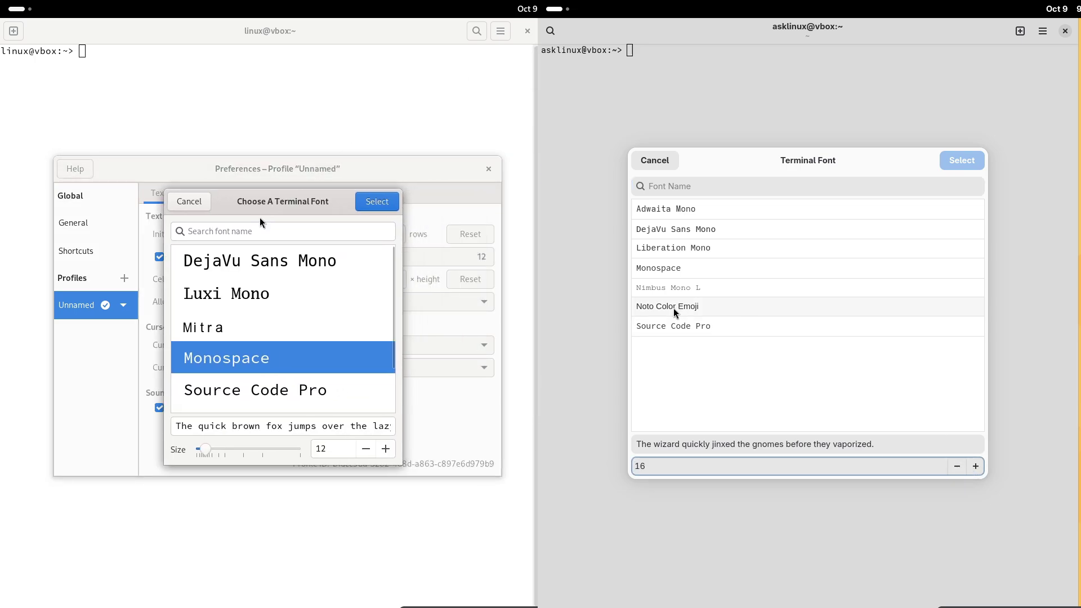
Apply Monospace at size 16 as the 15.6 terminal profile's font and close the profile preferences
click(261, 228)
click(386, 449)
click(386, 449)
click(386, 449)
click(386, 448)
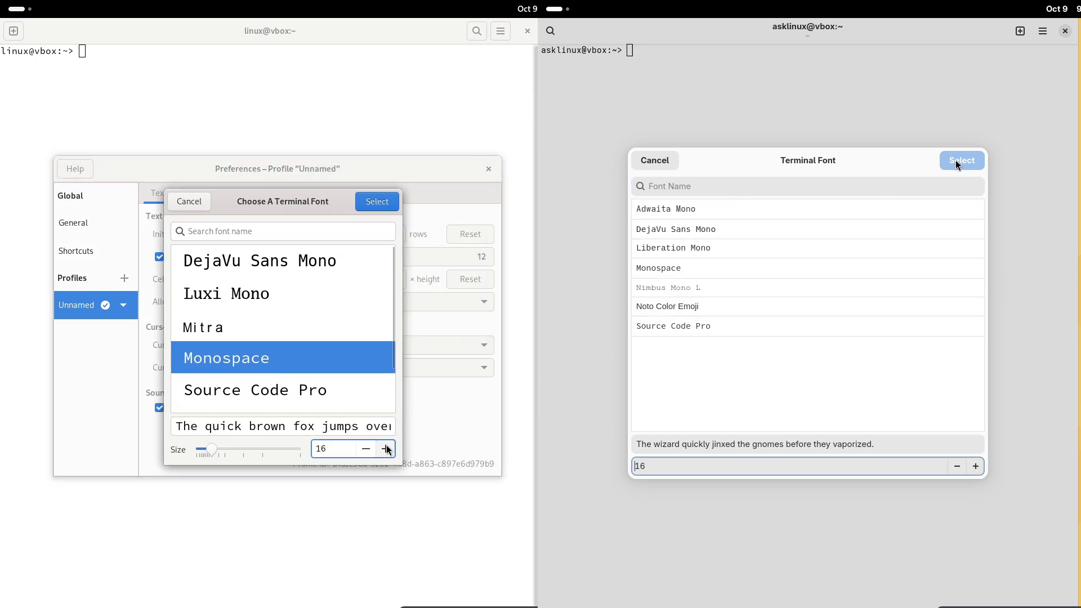
click(377, 201)
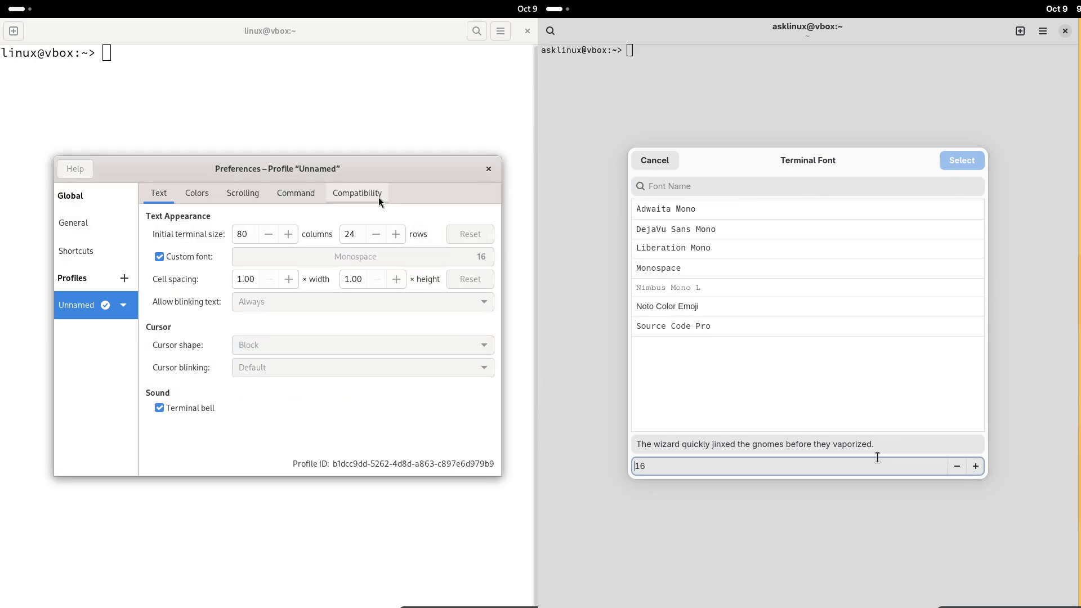
click(489, 169)
Choose Monospace at size 16 as Console's custom font on 16.0 and close its preferences, and run fastfetch on 15.6
click(700, 268)
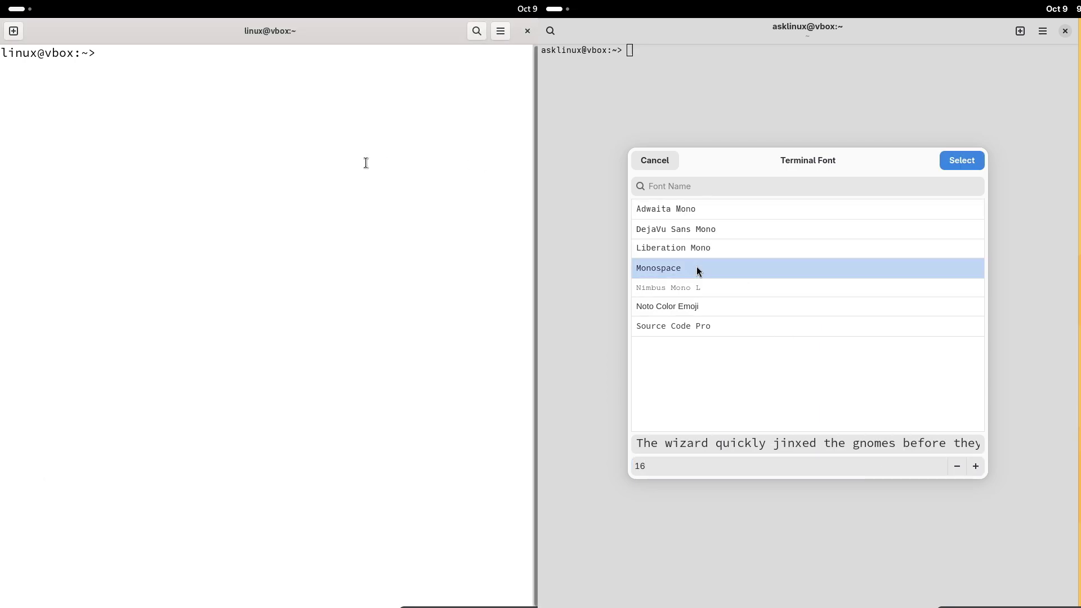
text(fast)
click(962, 161)
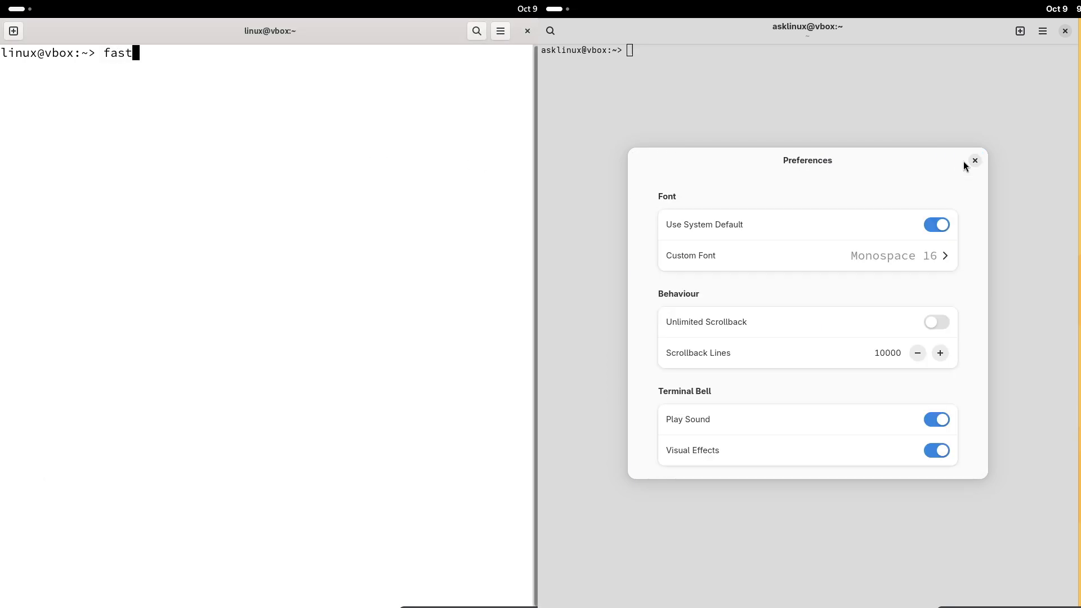
text(fetch)
key(Return)
click(976, 161)
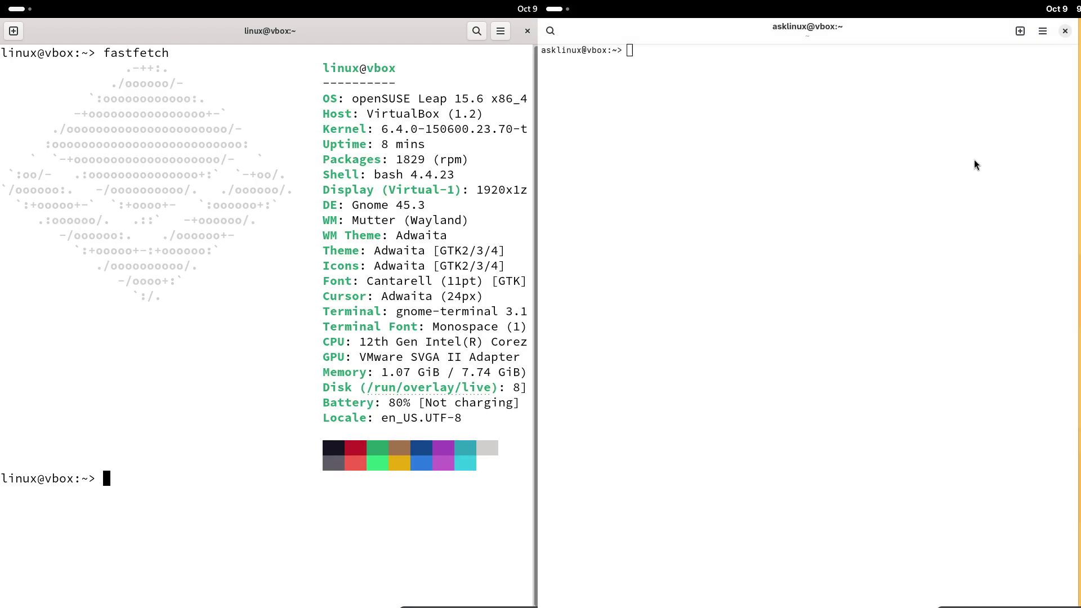
Enlarge the console text on 16.0, and highlight the OS and Kernel lines of the fastfetch output on 15.6
click(1037, 37)
drag(320, 97, 528, 100)
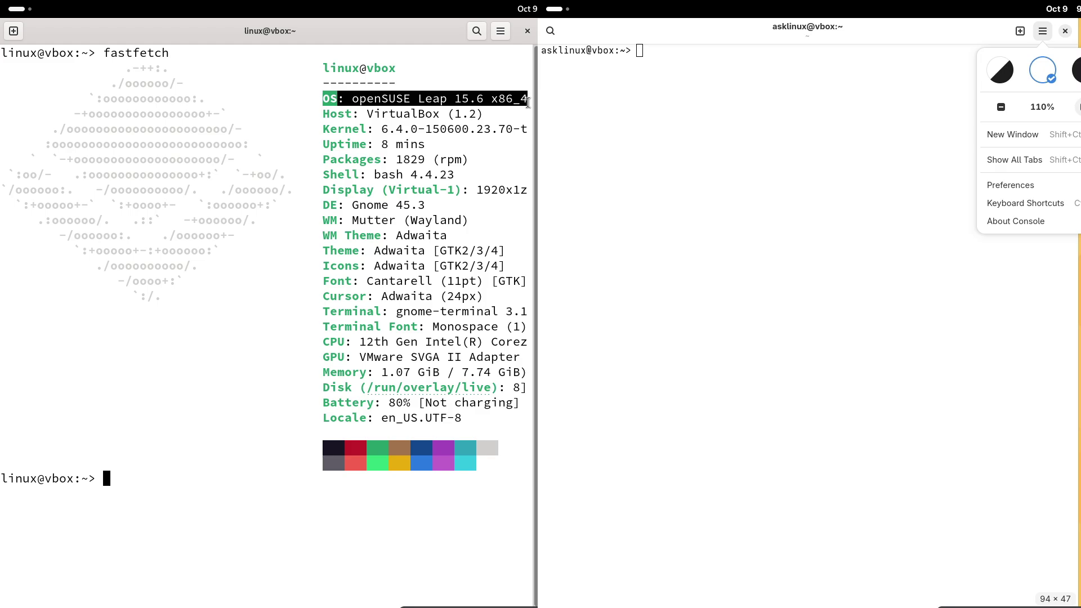
key(ctrl+plus)
key(ctrl+plus)
key(ctrl+plus)
drag(324, 129, 523, 130)
Run fastfetch on 16.0, and highlight the Uptime to Shell lines of the fastfetch output on 15.6
click(740, 142)
text(f)
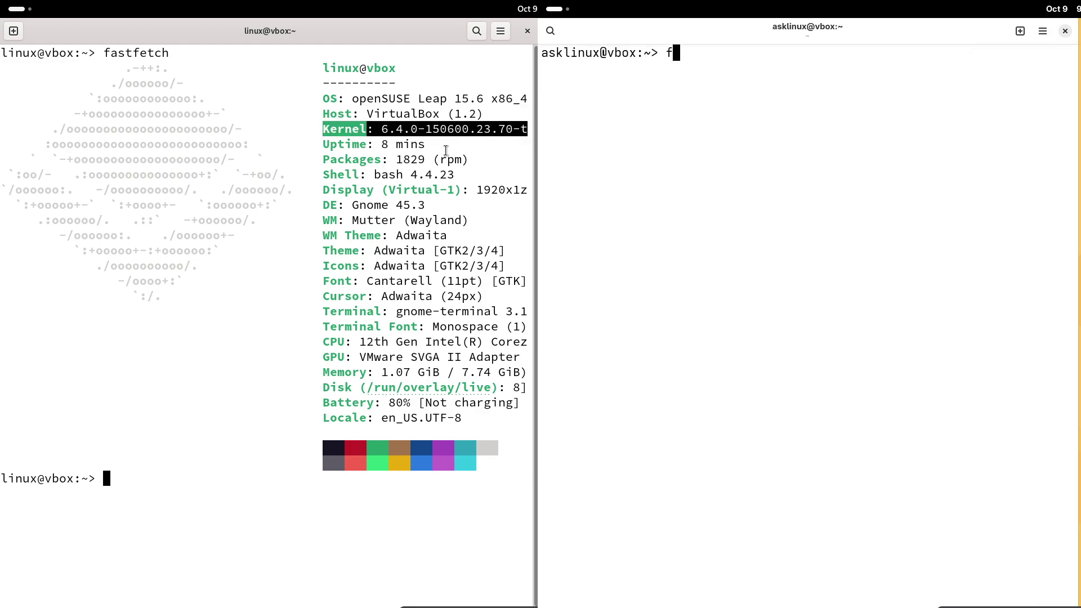
text(astfet)
drag(429, 147, 324, 174)
key(Return)
Highlight the OS, Kernel and Uptime lines of the fastfetch output on 16.0 and the DE line on 15.6
drag(746, 101, 1068, 100)
drag(325, 205, 425, 205)
drag(747, 134, 1031, 128)
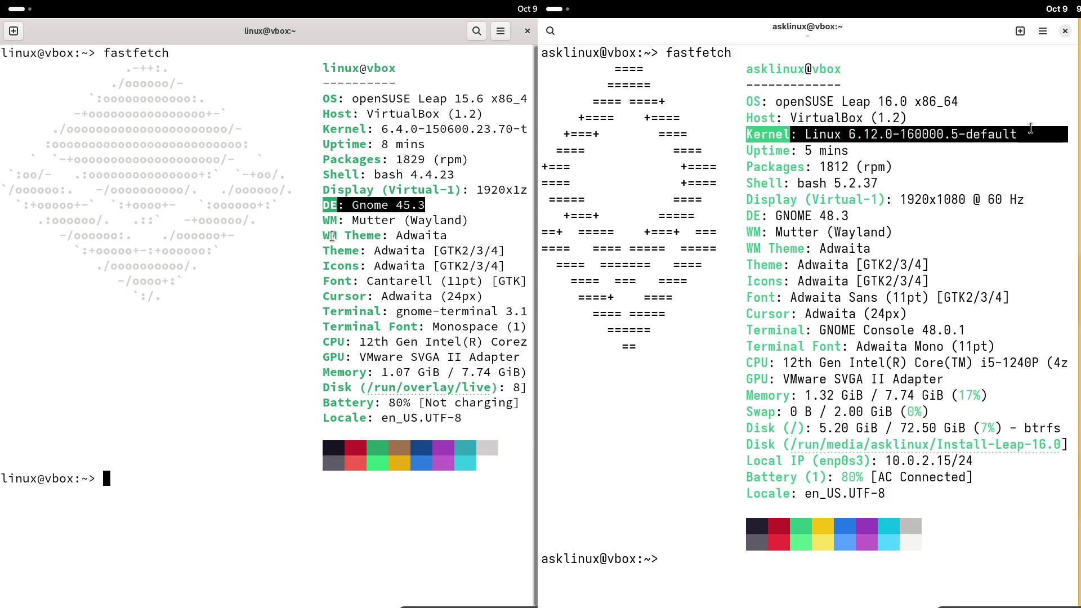
drag(748, 150, 843, 150)
Run sestatus on 15.6, and highlight the Packages and Shell lines of the fastfetch output on 16.0
click(226, 494)
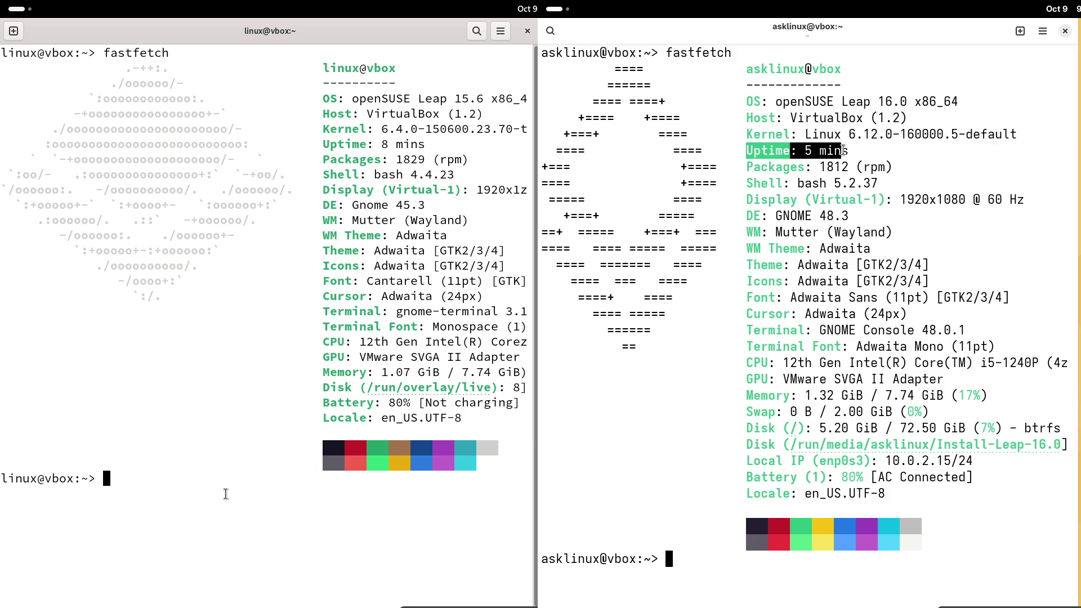
text(sest)
drag(747, 167, 897, 172)
text(atus)
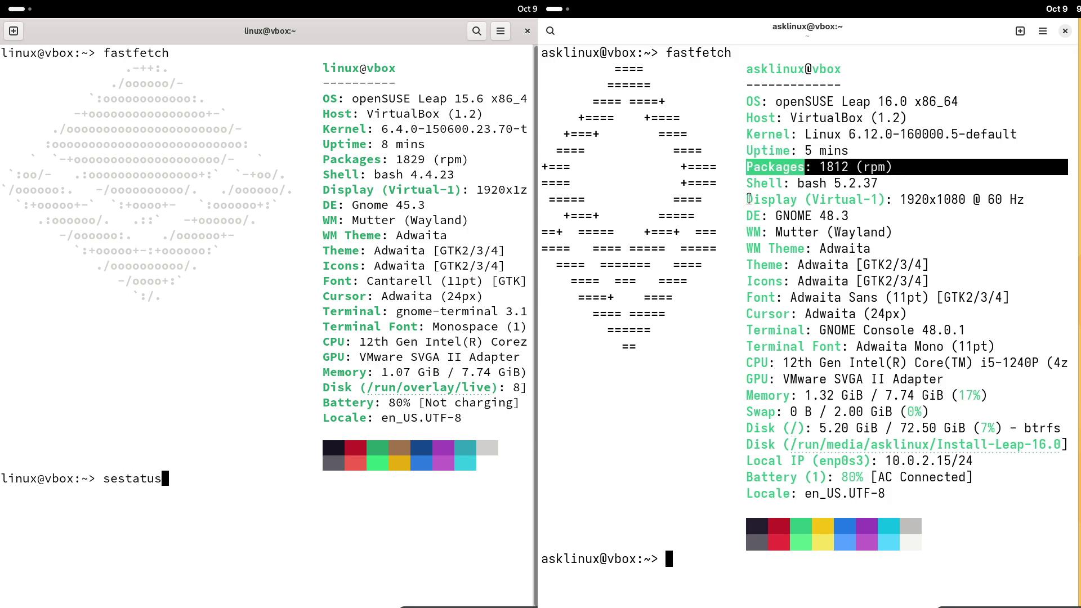
key(Return)
drag(746, 185, 882, 184)
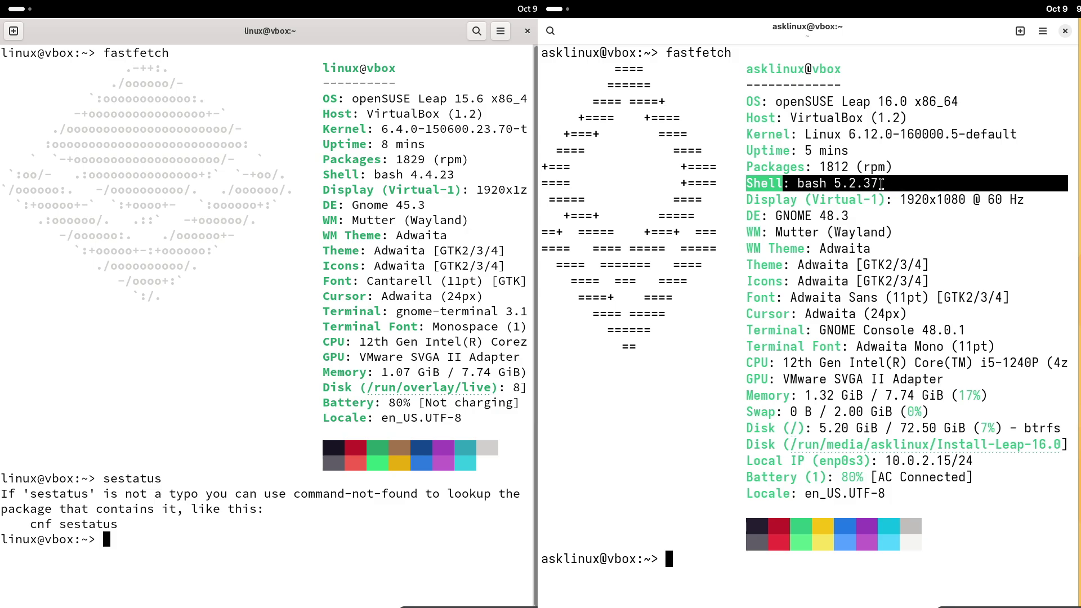
Print /etc/issue with cat on 15.6, and highlight the DE line of the fastfetch output on 16.0
text(cat /)
drag(747, 218, 865, 217)
text(e)
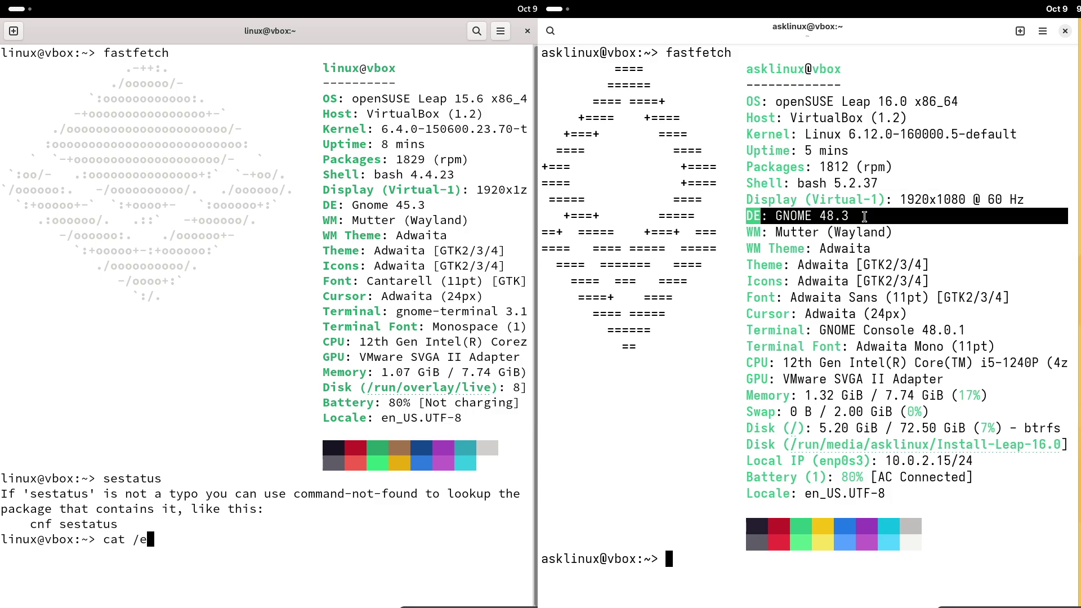
text(tc/issue)
key(Return)
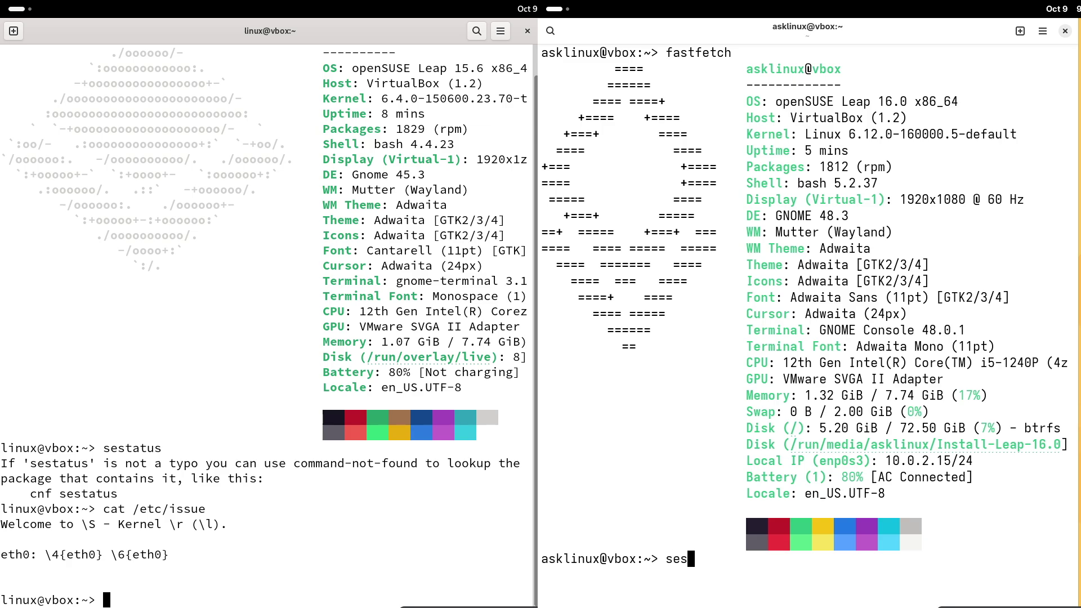
Run sestatus on 16.0 and check the Python version on both systems with python3 --version
text(py)
key(Return)
text(th)
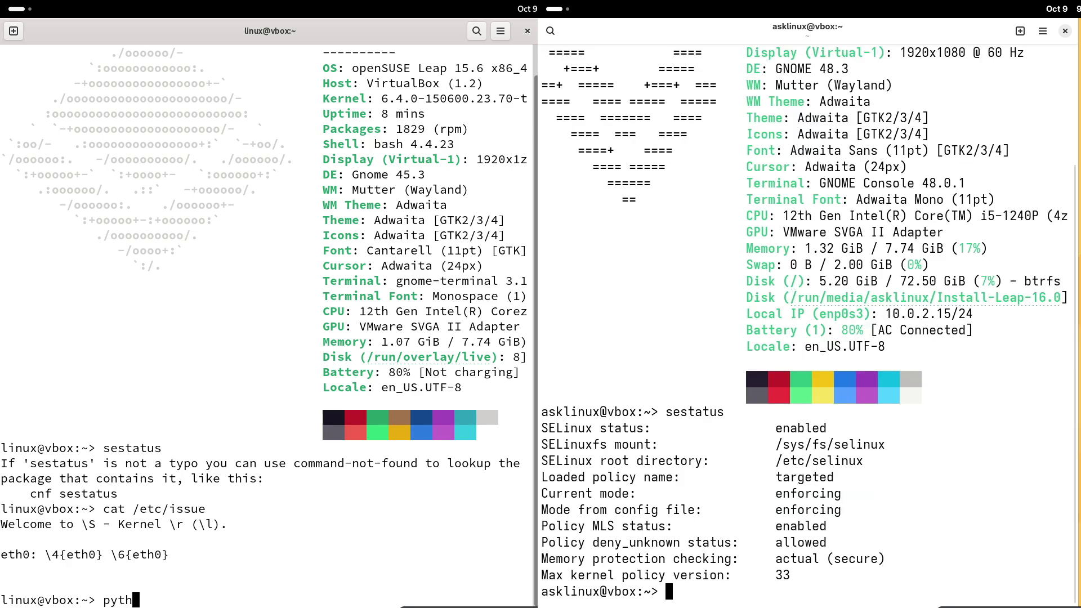
text(on3 )
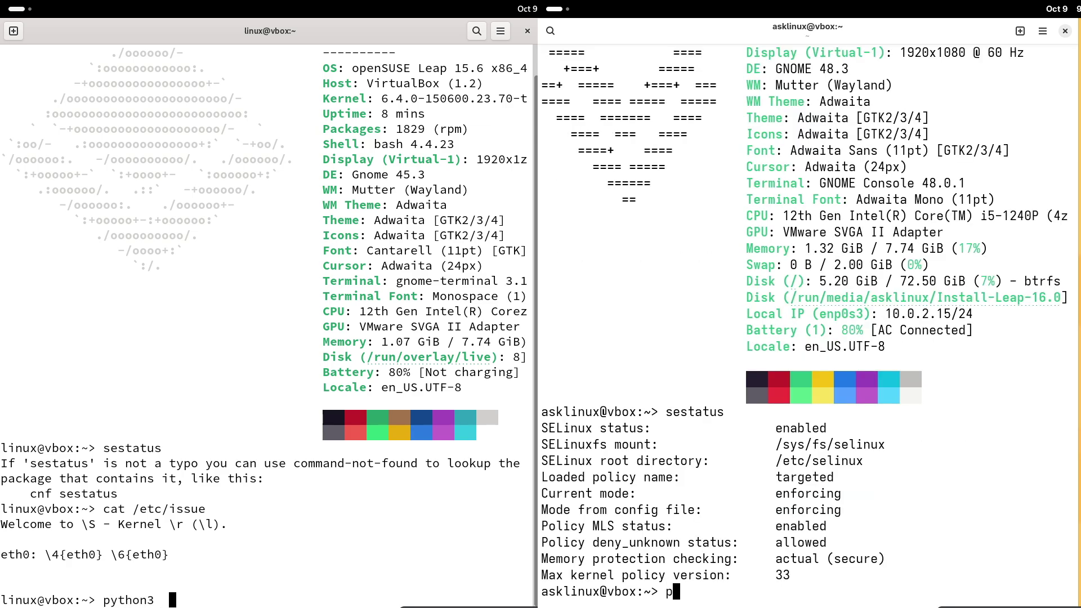
text(p --versi)
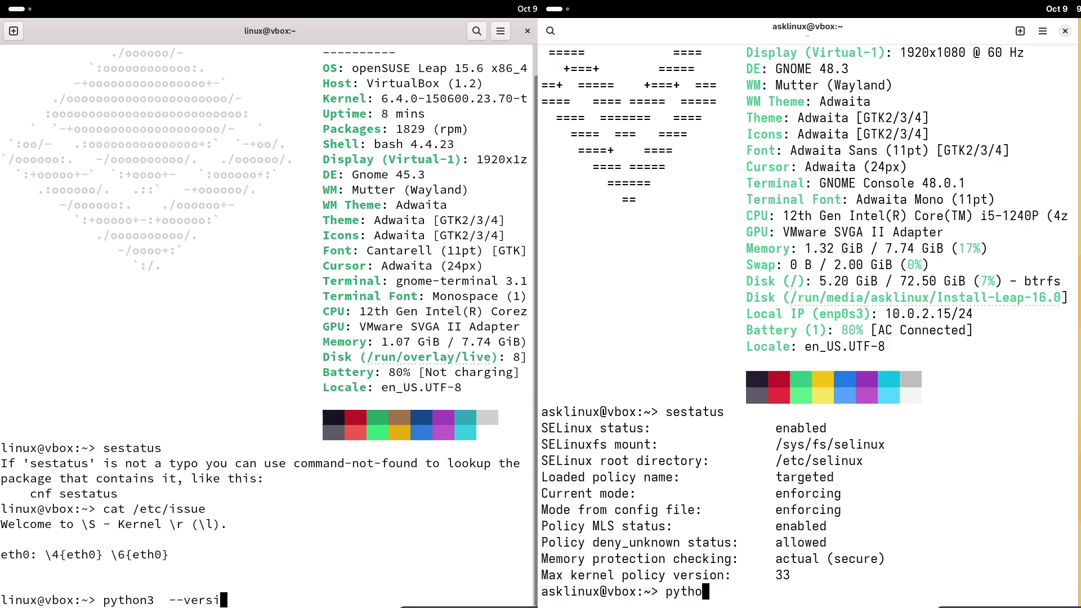
text(ythoon)
key(Return)
text(n)
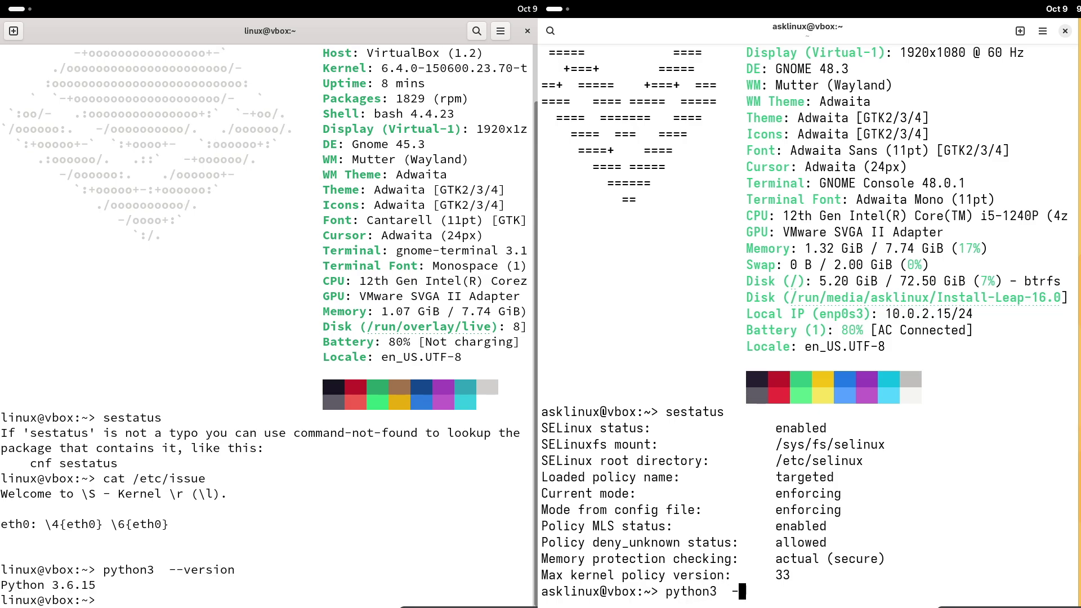
text(earsion)
key(Return)
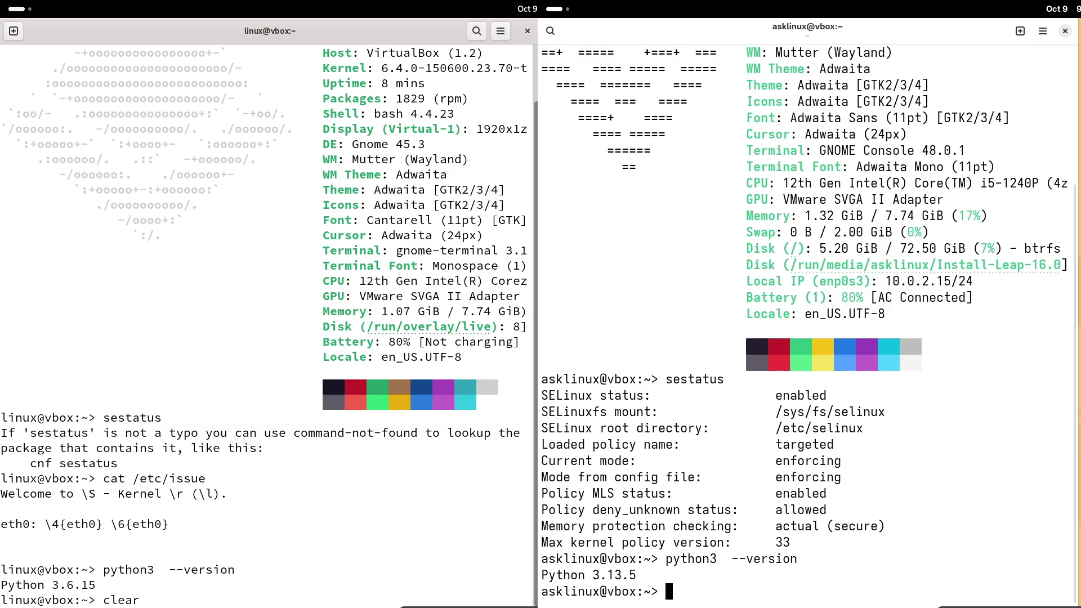
Run inxi and inxi -b in the cleared terminal on 15.6, and print /etc/issue with cat on 16.0
key(Return)
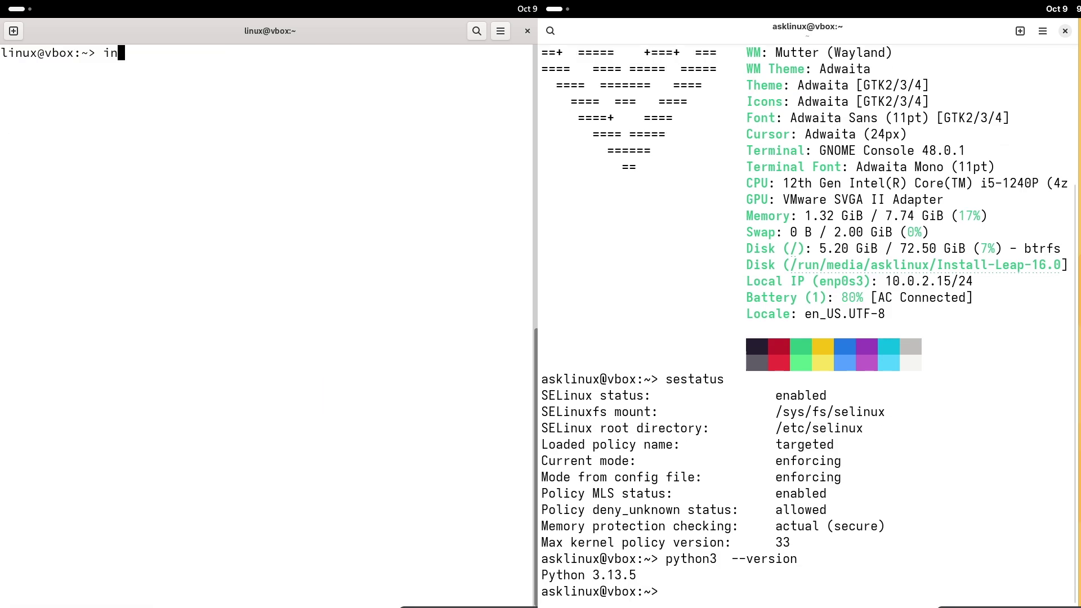
text(cat /etc/)
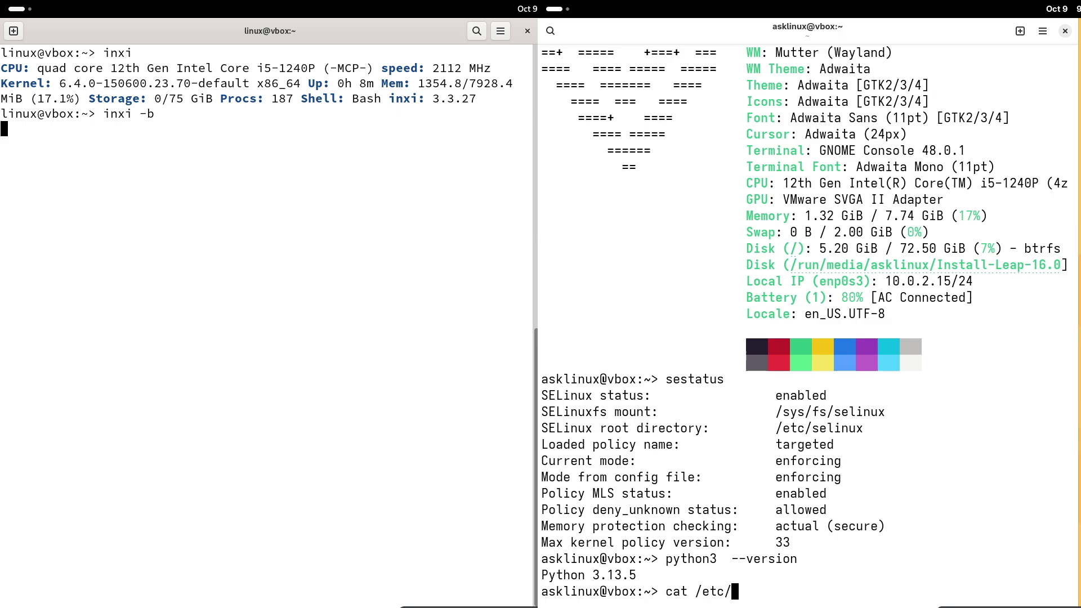
text(issue)
key(Return)
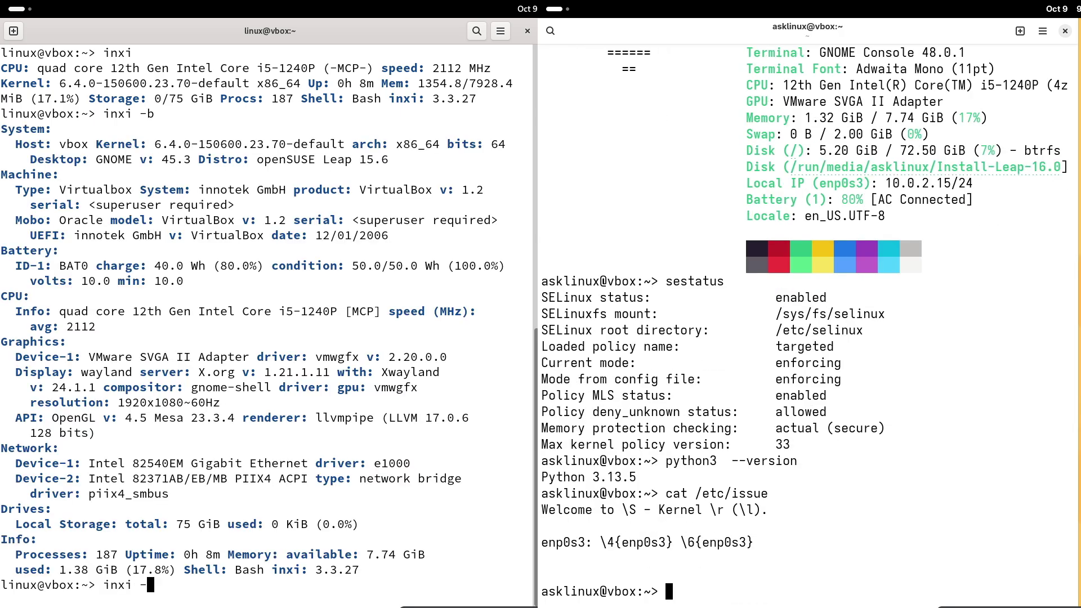
Clear the console on 16.0, and list the graphics details on 15.6 with inxi -G
text(clear)
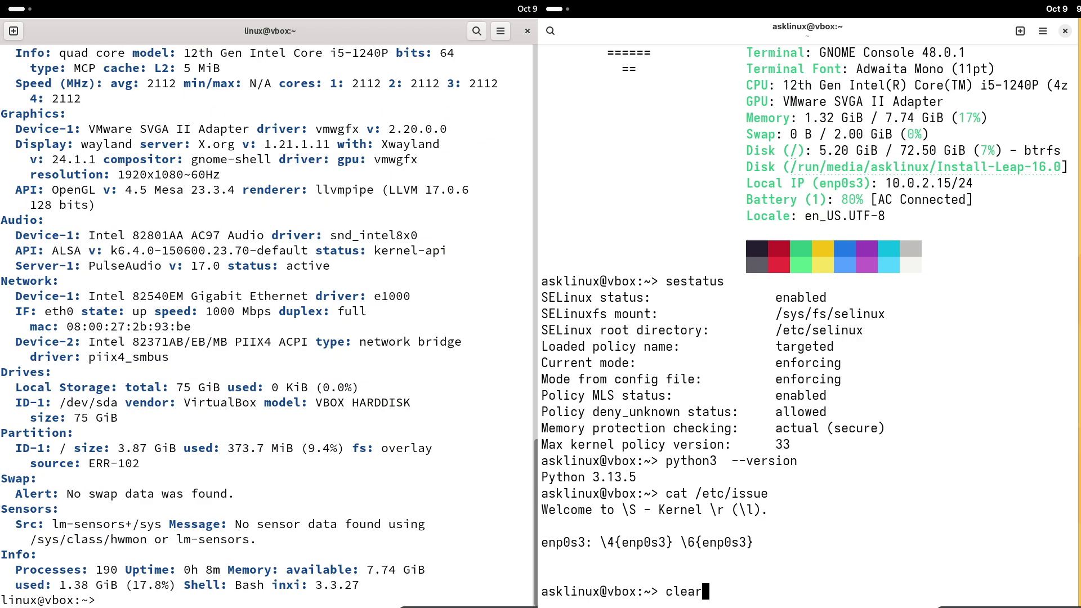
text(in)
key(Return)
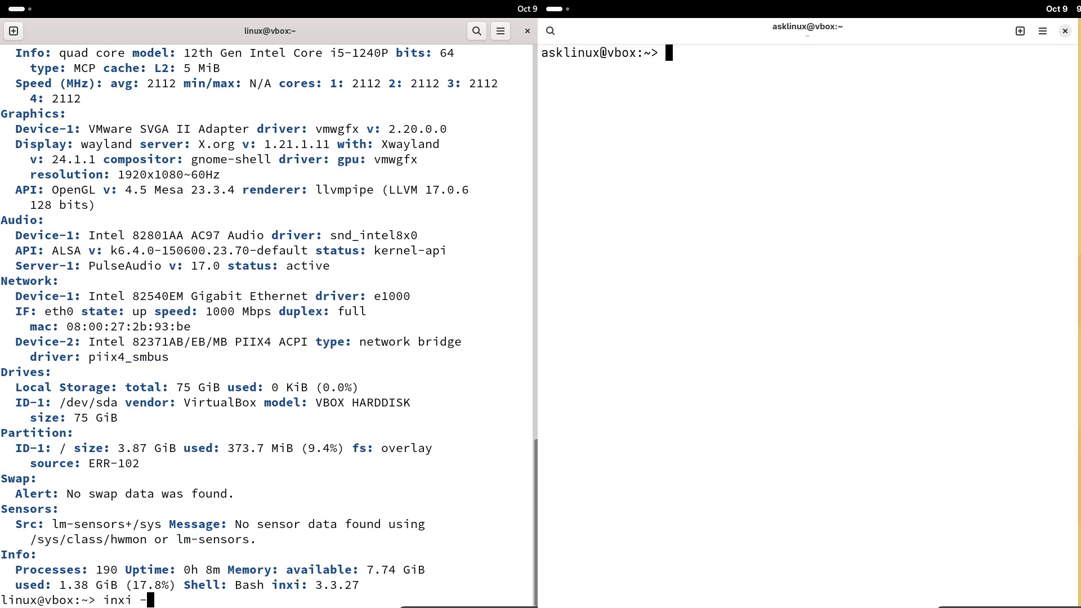
text(python)
key(Return)
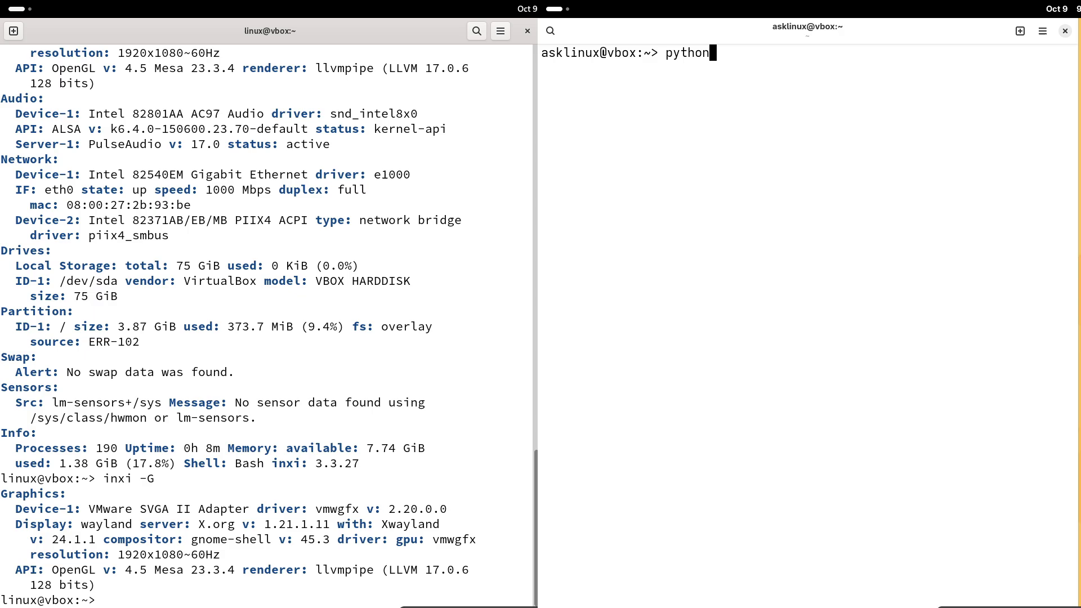
Launch btop in the cleared terminal on 15.6, and run inxi on 16.0
key(Return)
key(BackSpace)
key(BackSpace)
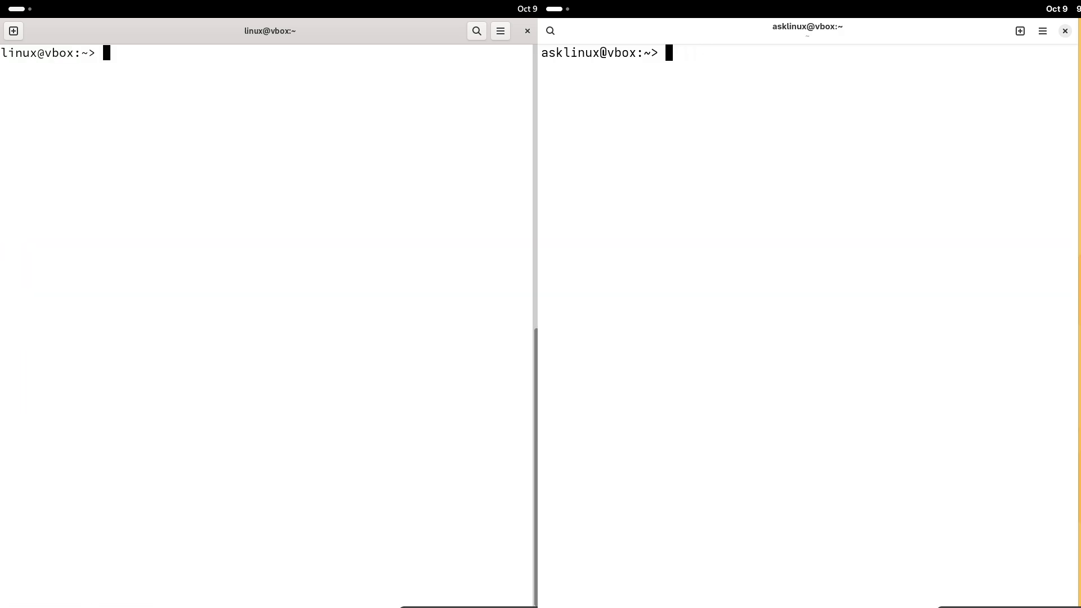
text(btoinp)
key(Return)
text(xi)
key(Return)
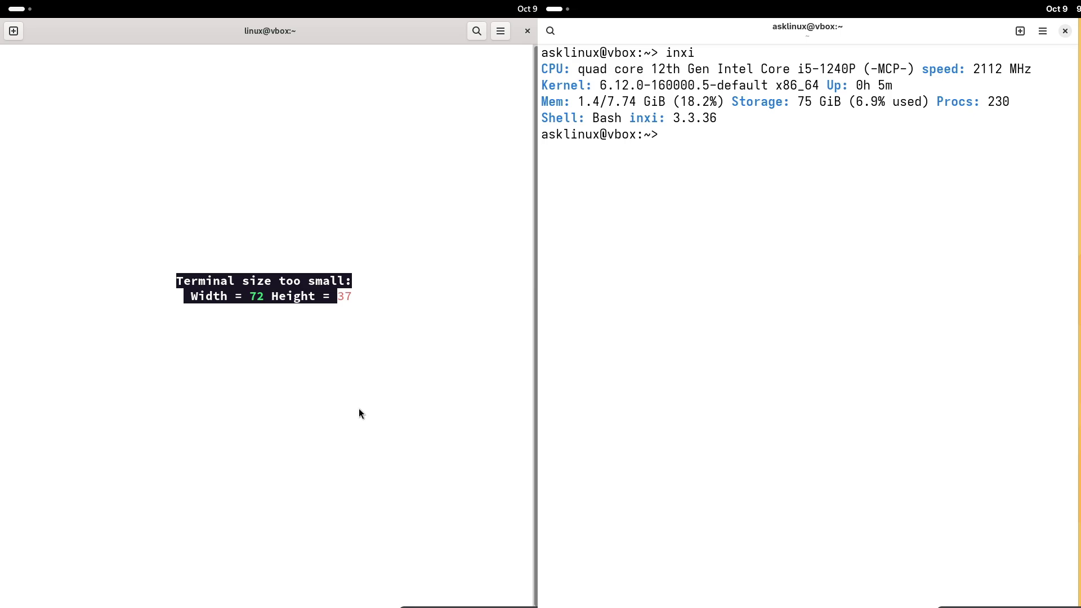
Run the basic, full and graphics inxi reports on 16.0 with inxi -b, inxi -F and inxi -G
text(inxi -b)
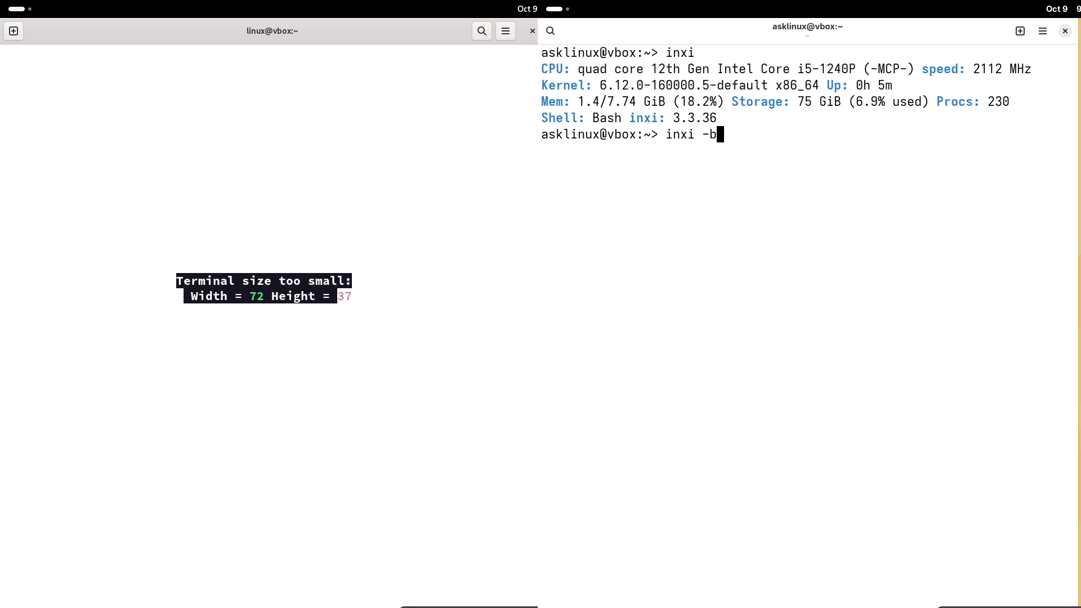
key(Return)
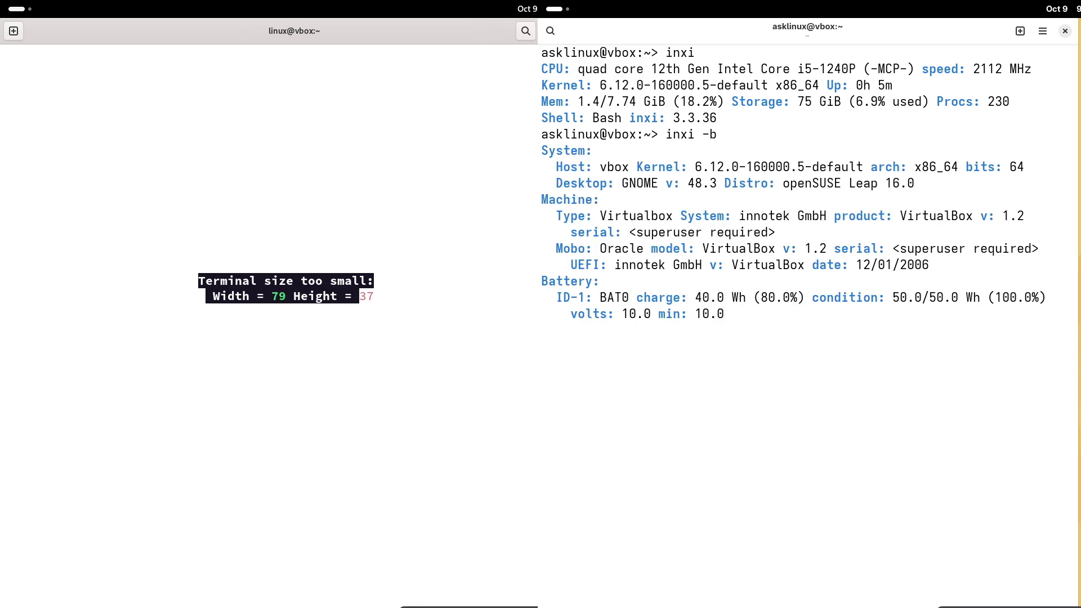
text(i)
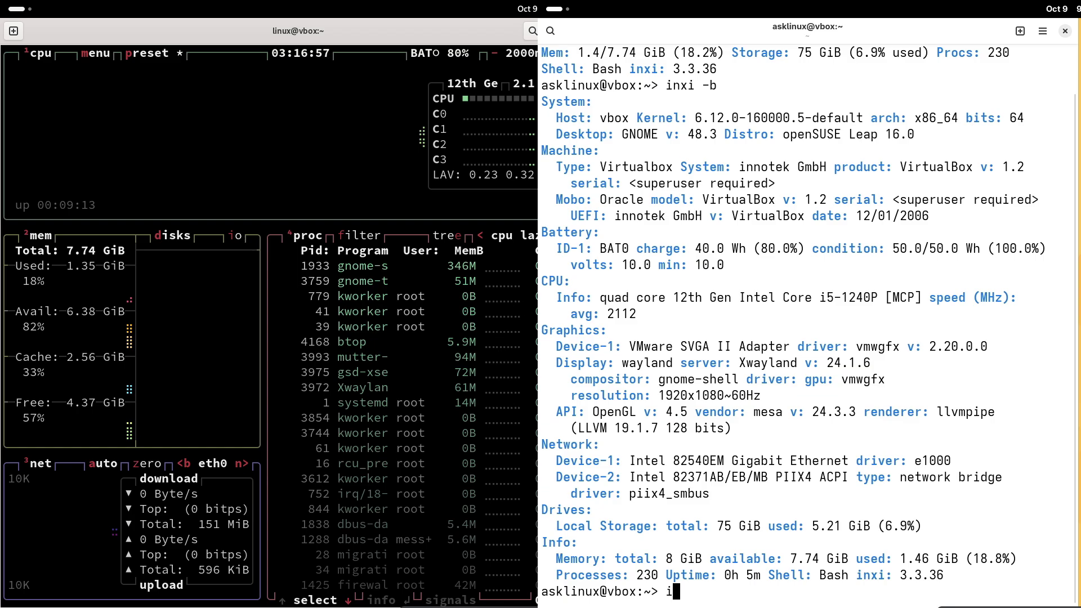
text(nxi -F)
key(Return)
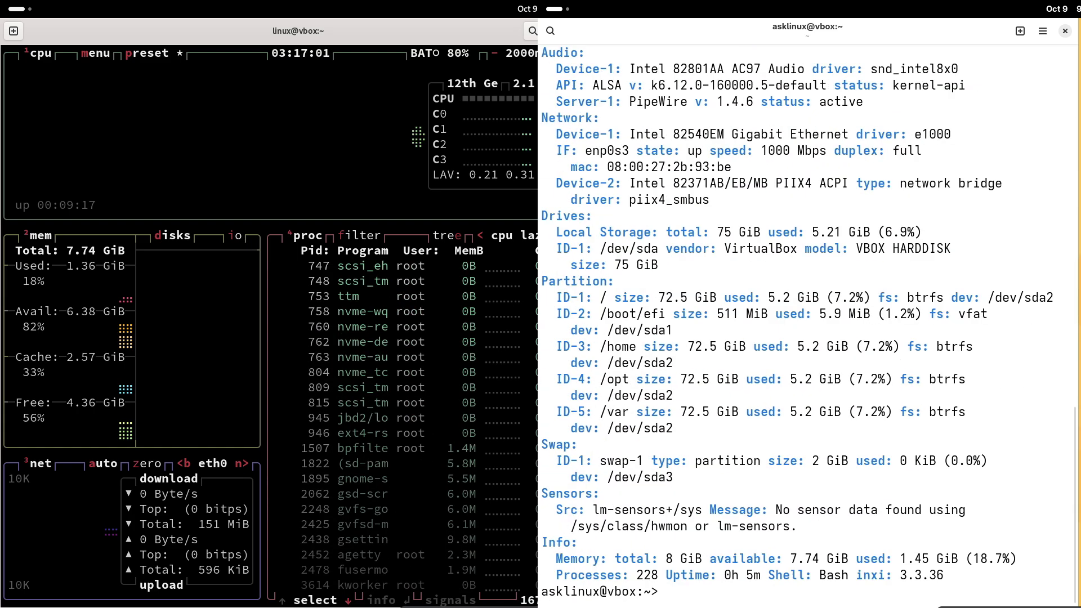
text(inxi )
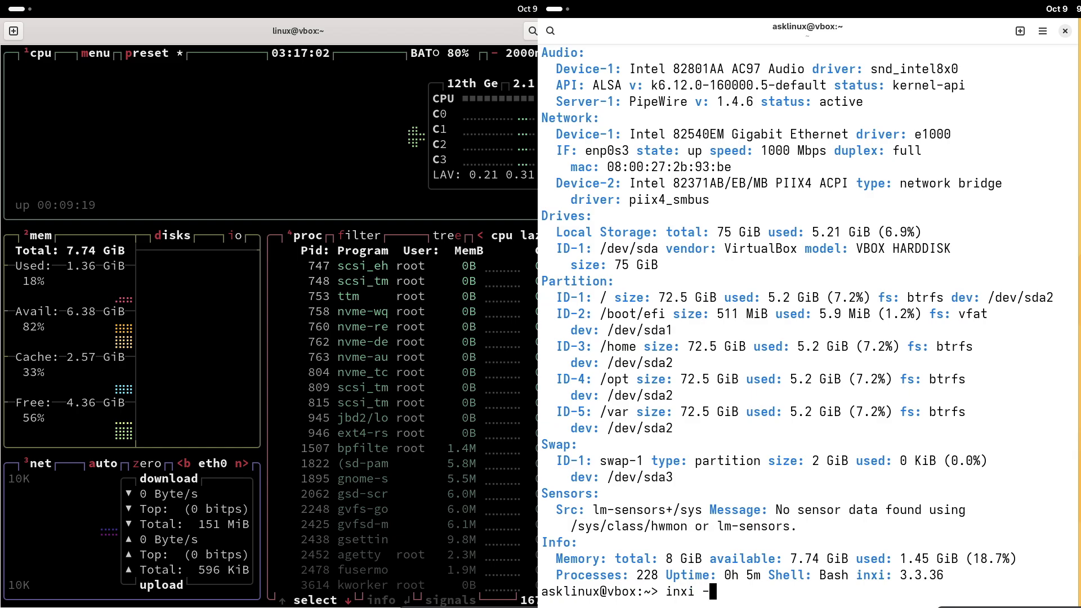
text(-G)
key(Return)
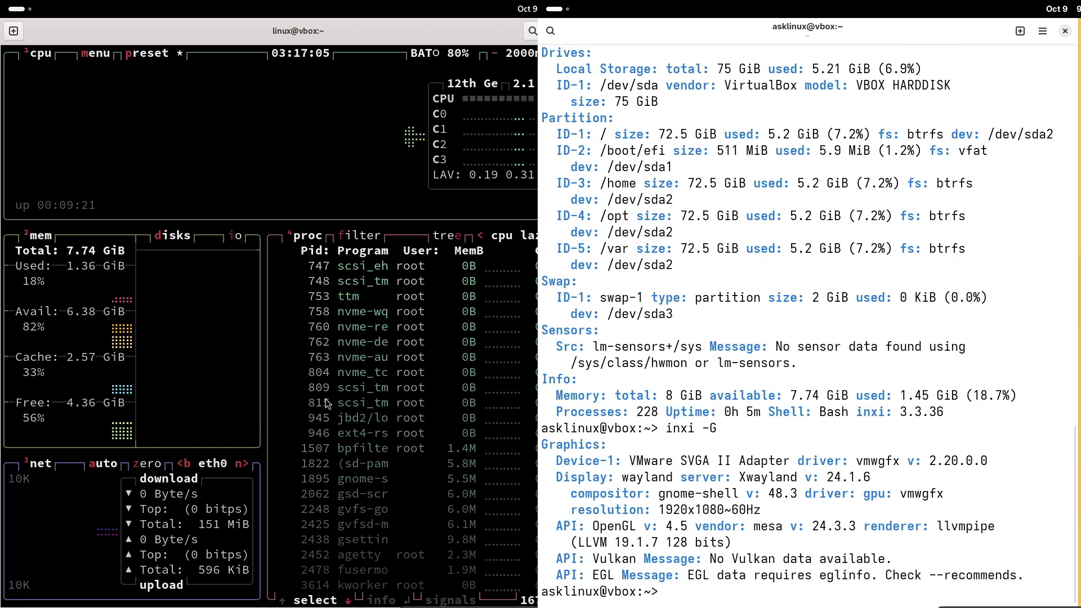
Close the 15.6 terminal along with its running btop process and show the application grid on 15.6
key(alt+F4)
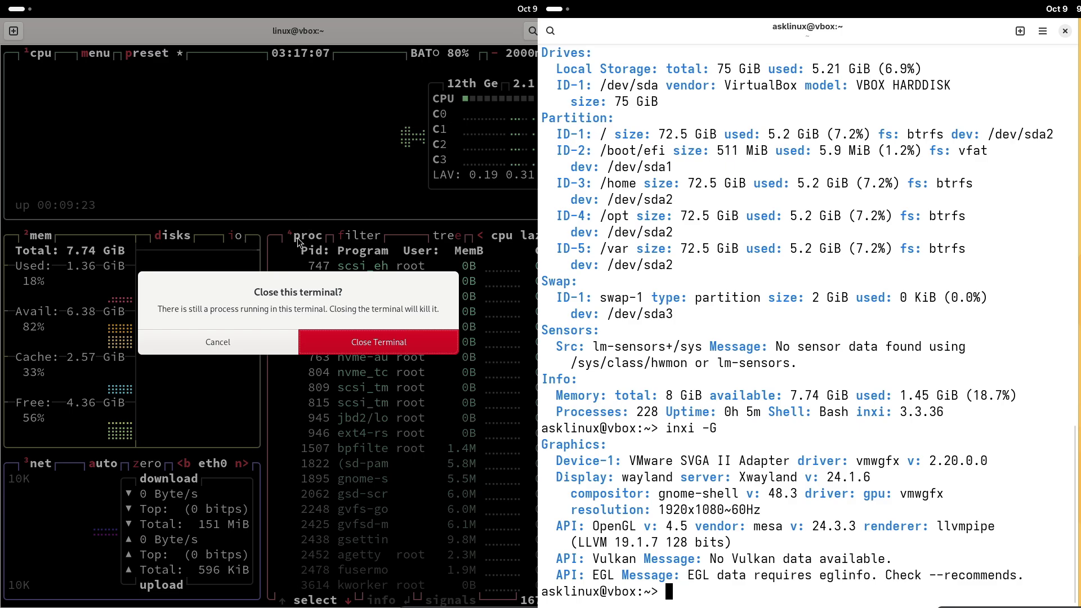
click(339, 343)
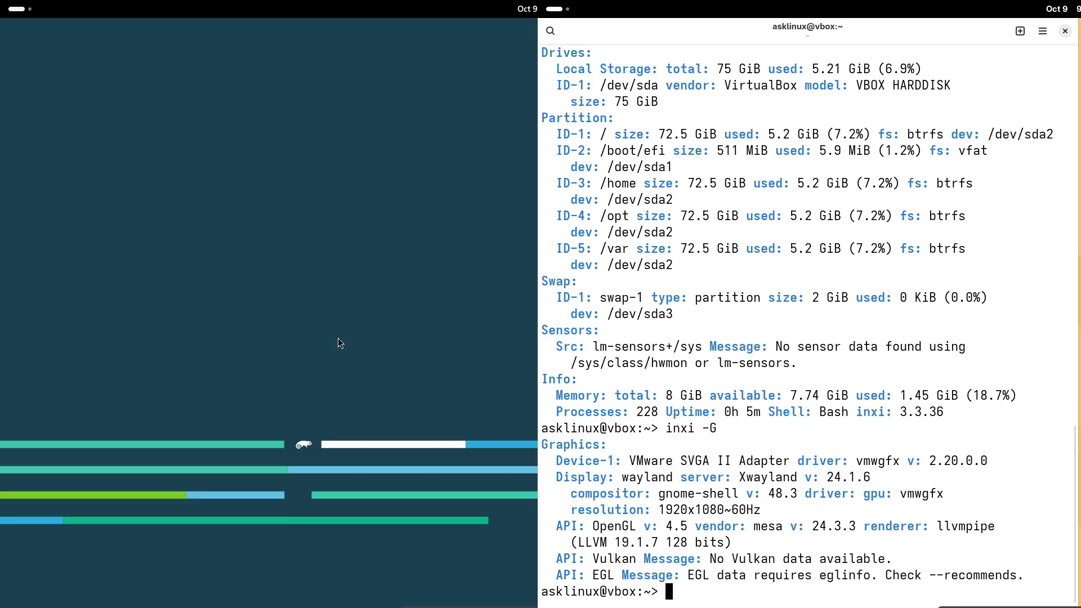
click(29, 10)
key(super+a)
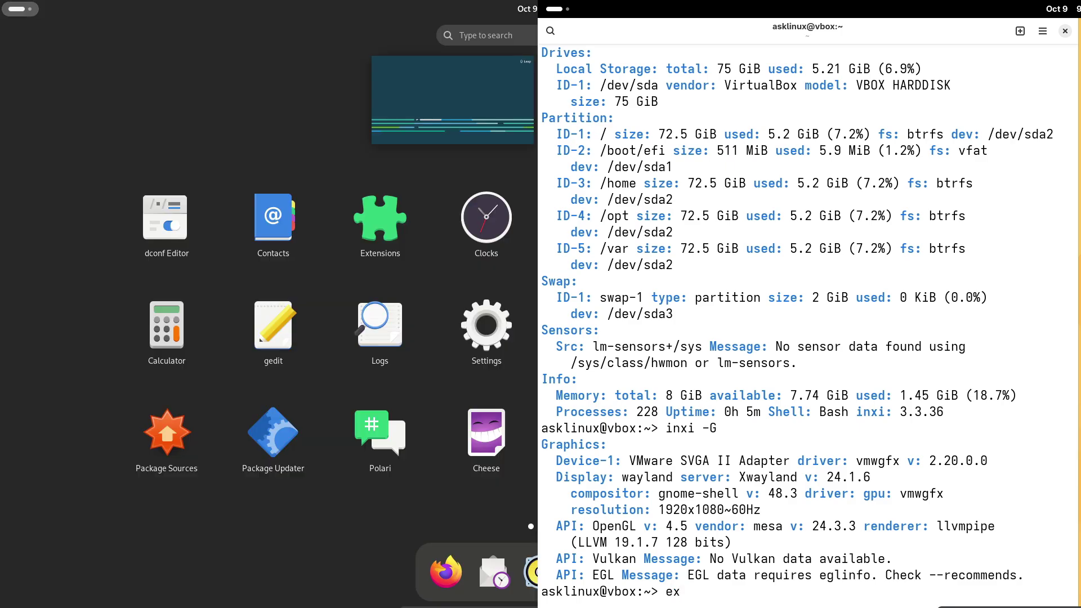
Clear the terminal on 16.0 and launch btop in it
text(cl)
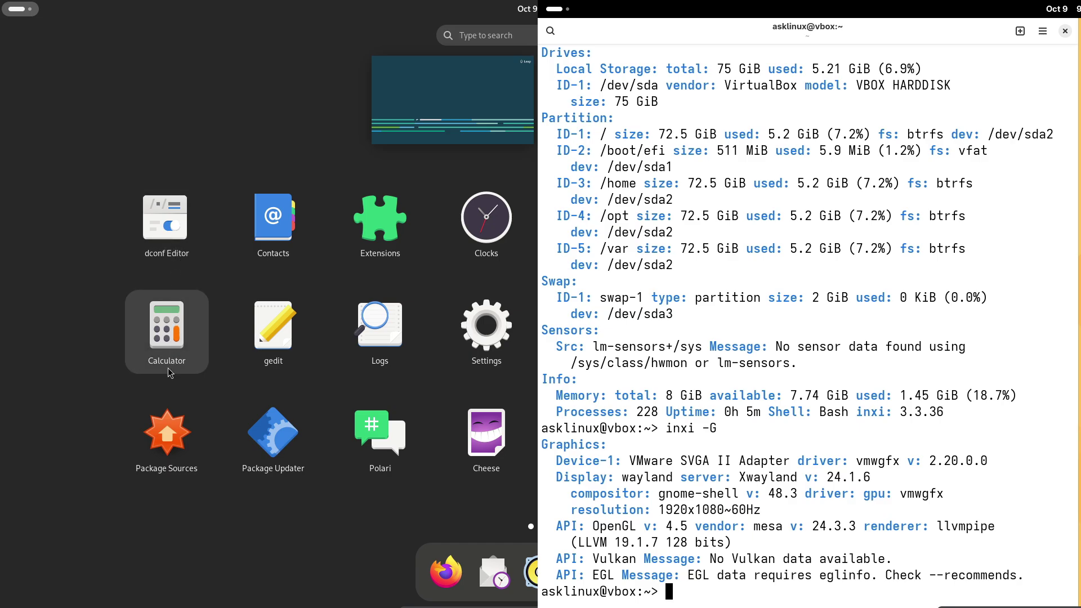
text(eat)
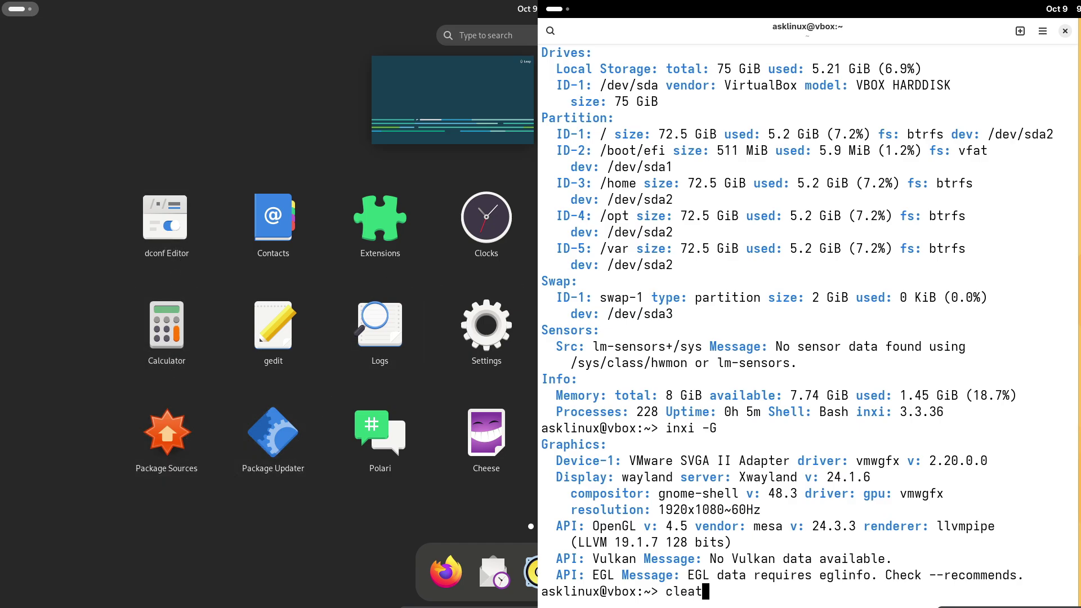
key(Return)
text(bt)
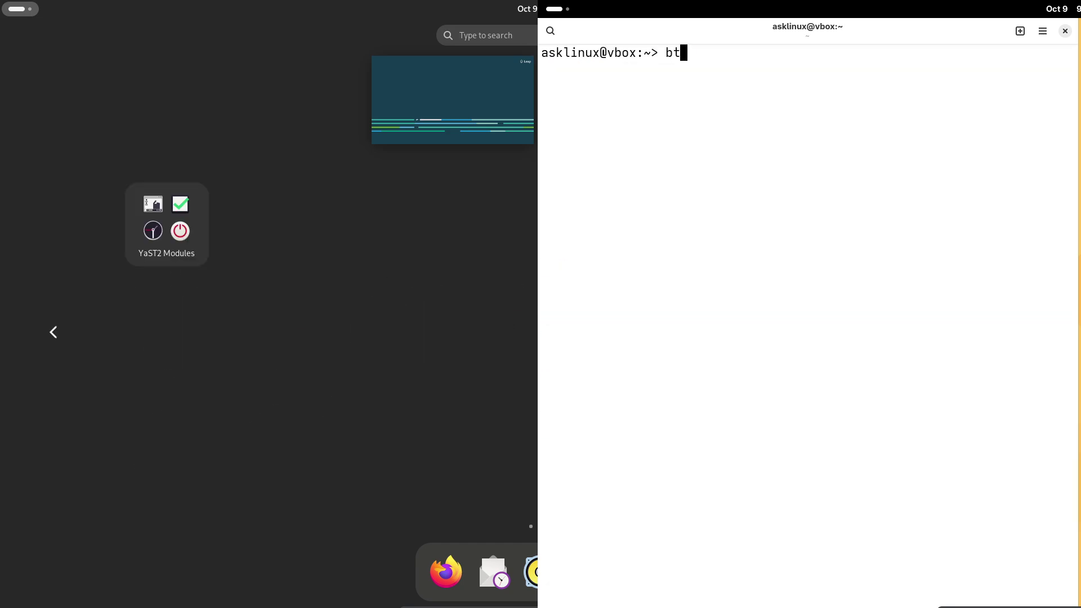
text(op)
key(Return)
Browse the pages of the YaST2 Modules folder on 15.6, and widen the terminal on 16.0 so btop fits
click(169, 232)
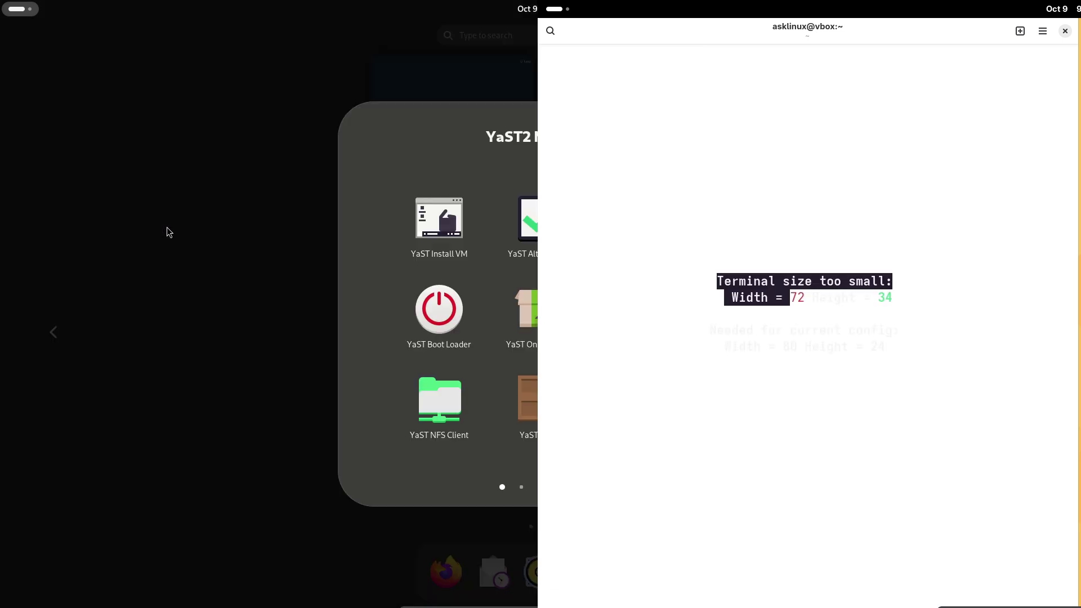
drag(1076, 299, 1080, 300)
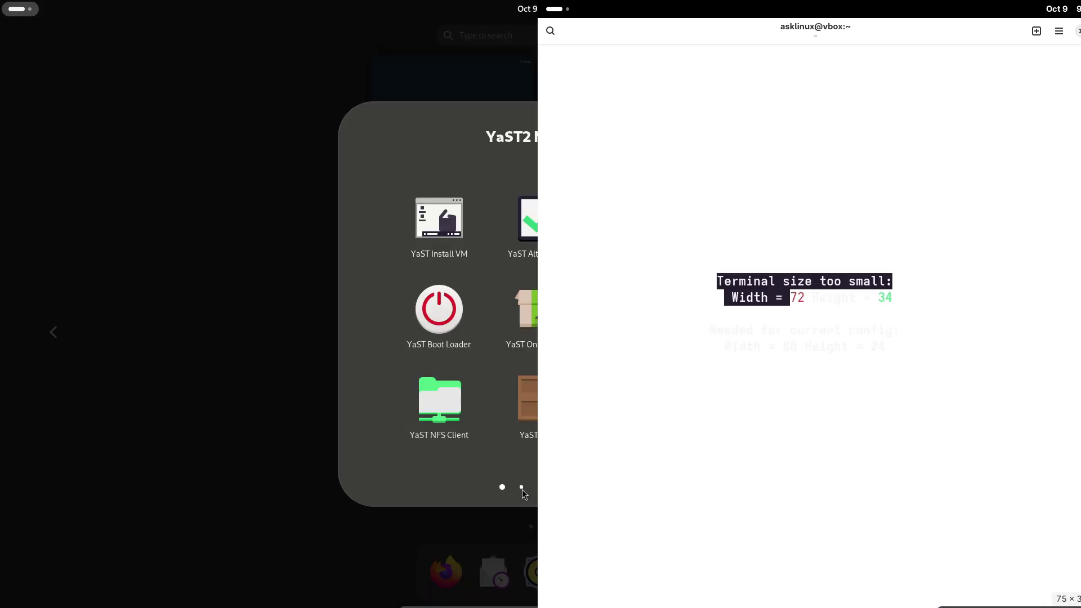
click(522, 488)
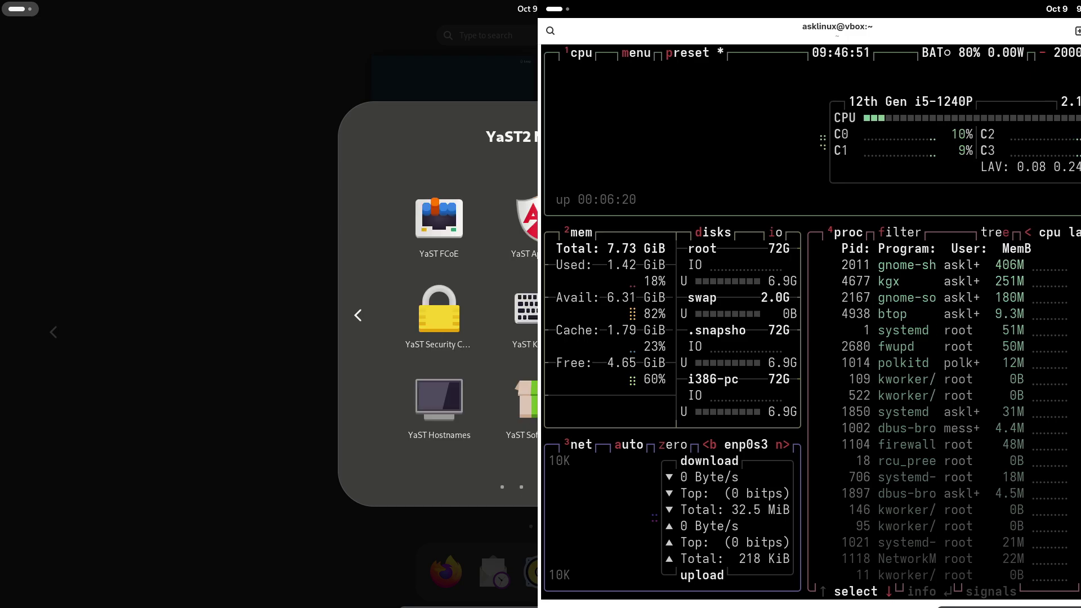
scroll(439, 315, down, 1)
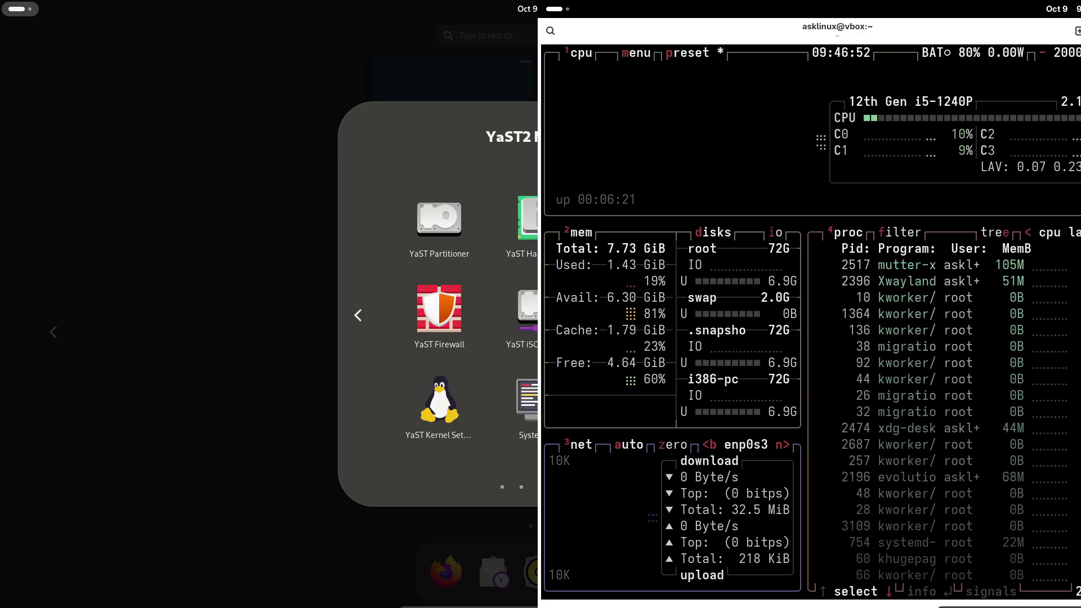
scroll(438, 316, down, 1)
click(230, 437)
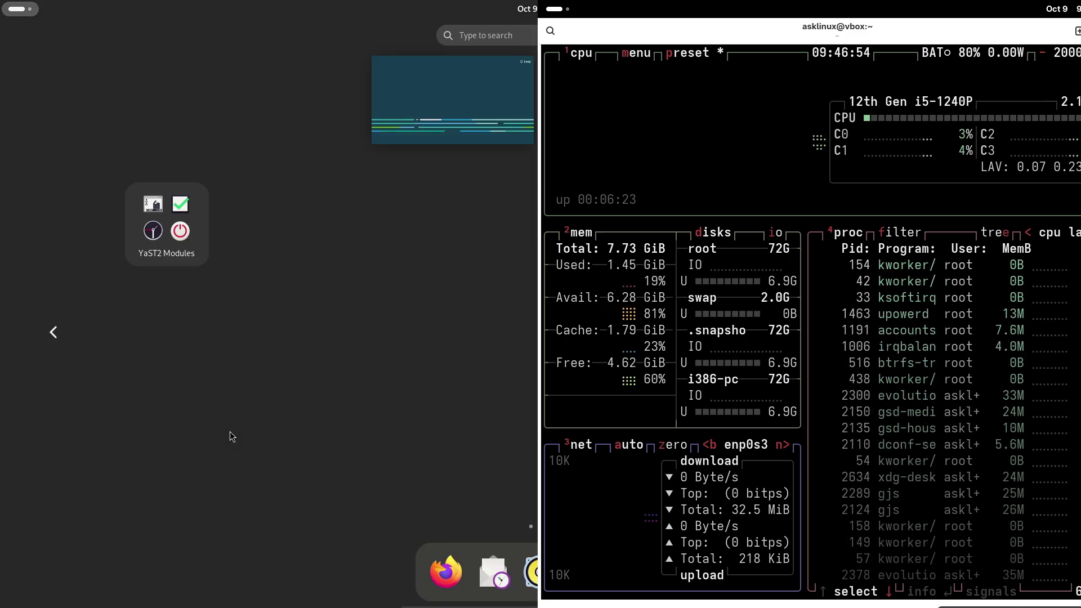
Open Package Sources on 15.6 from the application grid, review its repository list, and close it
click(53, 333)
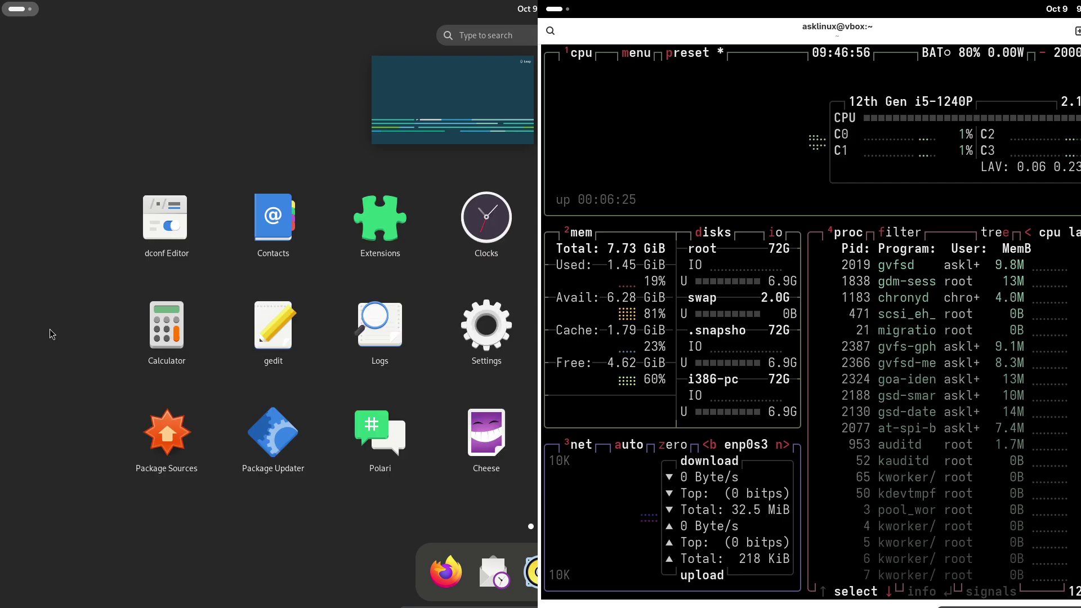
click(153, 425)
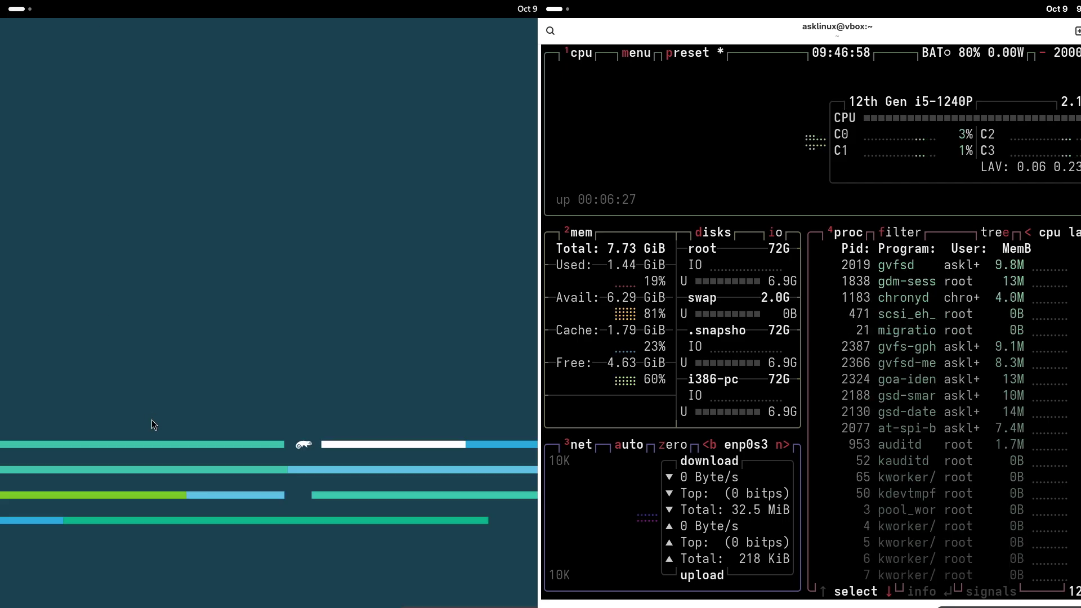
double_click(231, 41)
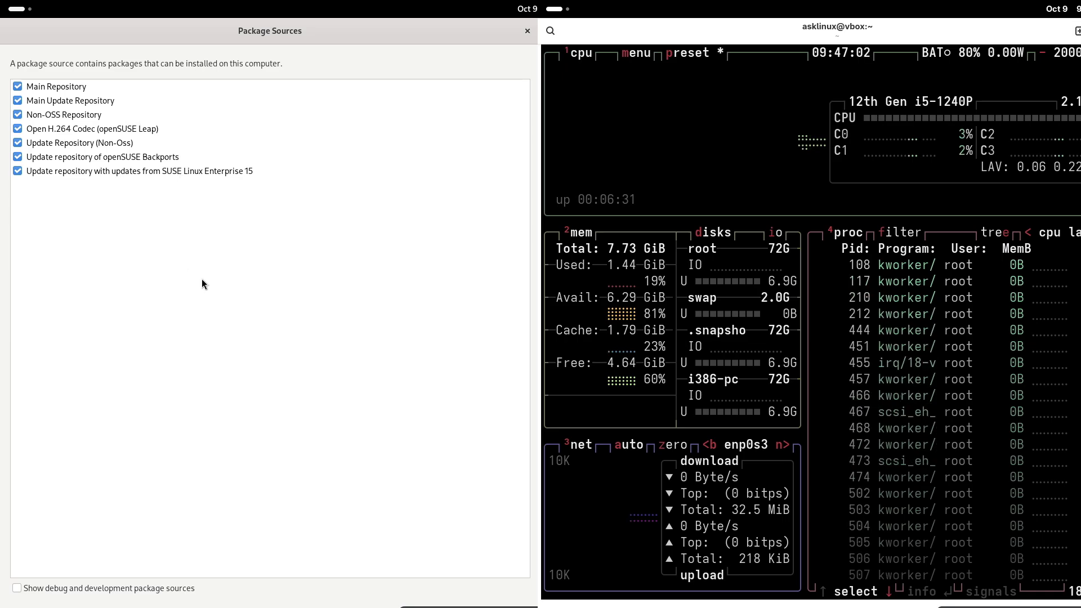
click(526, 32)
Open Package Updater on 15.6 and tile its window to the screen's left half
click(20, 16)
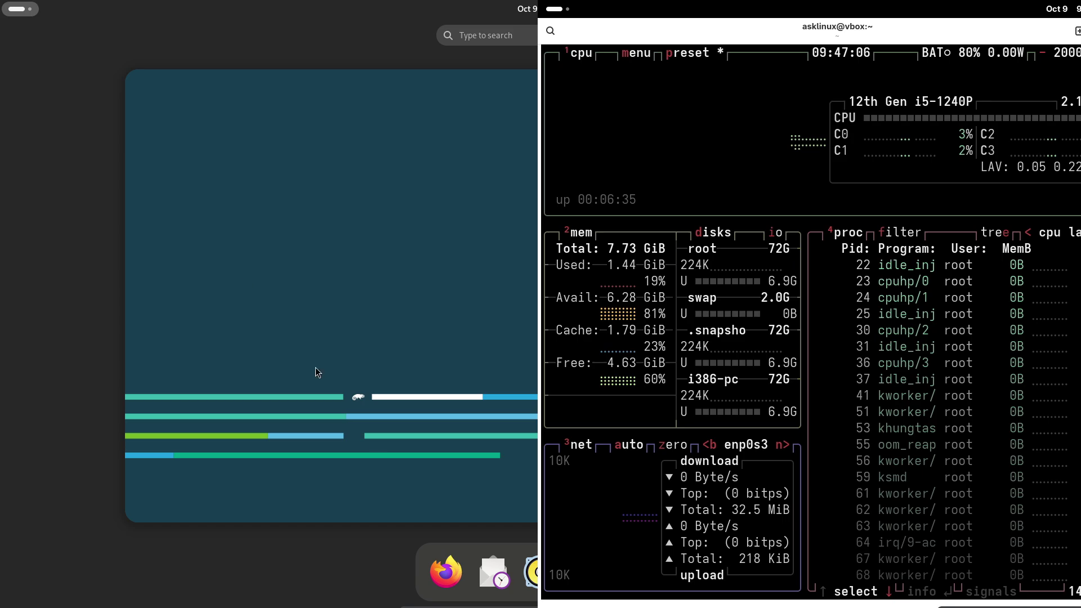
key(super)
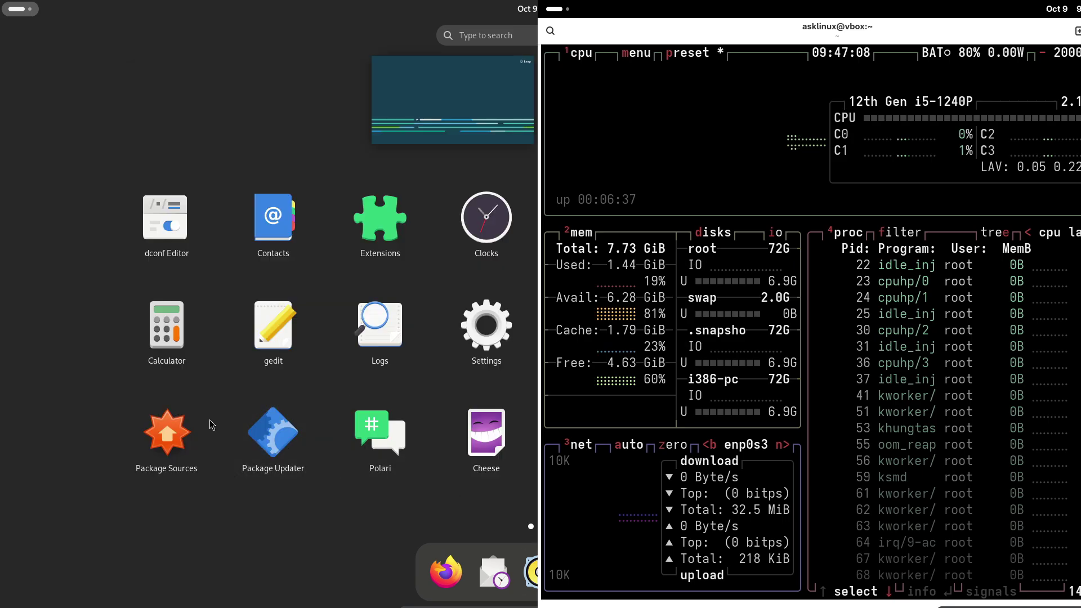
click(252, 437)
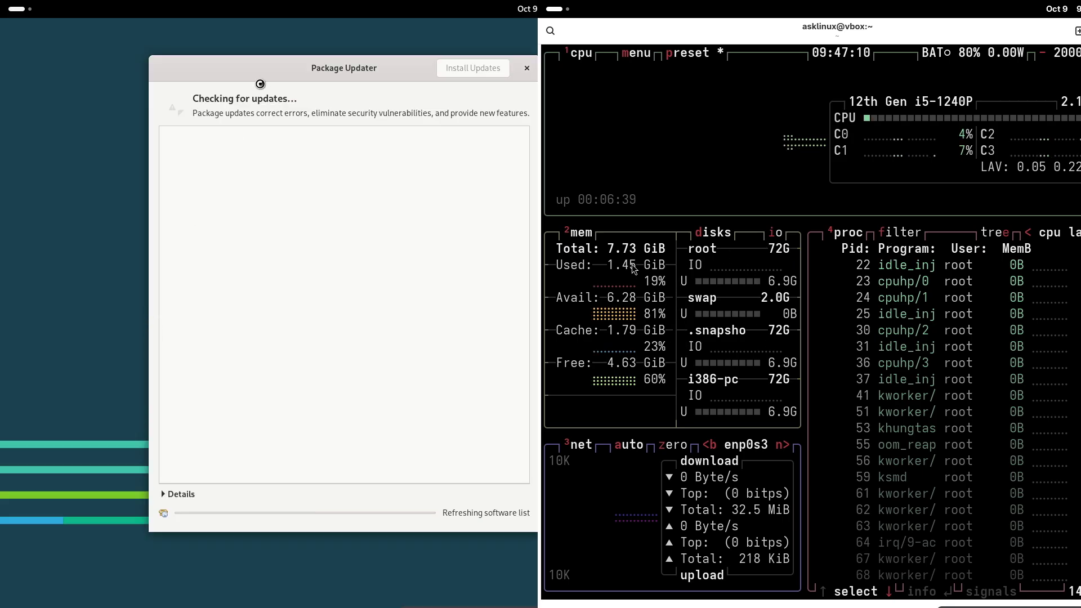
drag(299, 67, 2, 114)
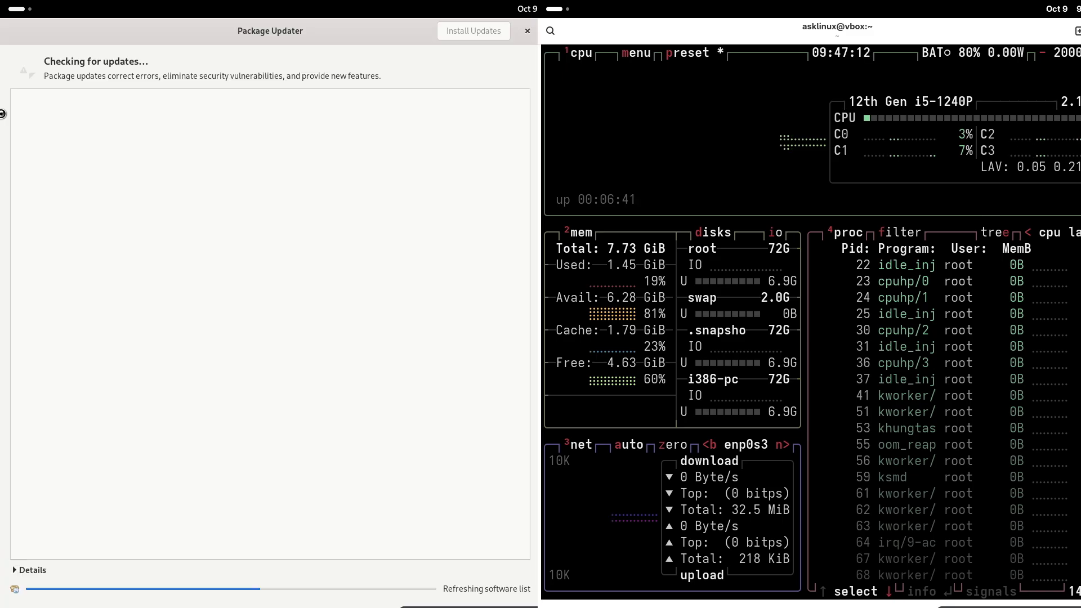
Close the 16.0 terminal along with its running btop process and show the application grid on 16.0
key(alt+F4)
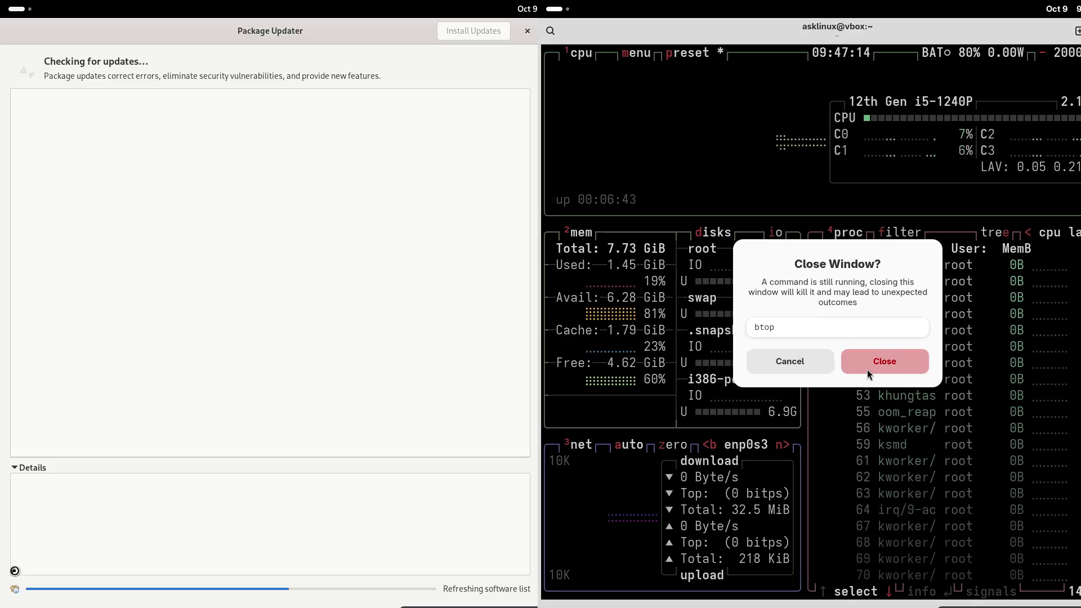
click(867, 366)
click(563, 11)
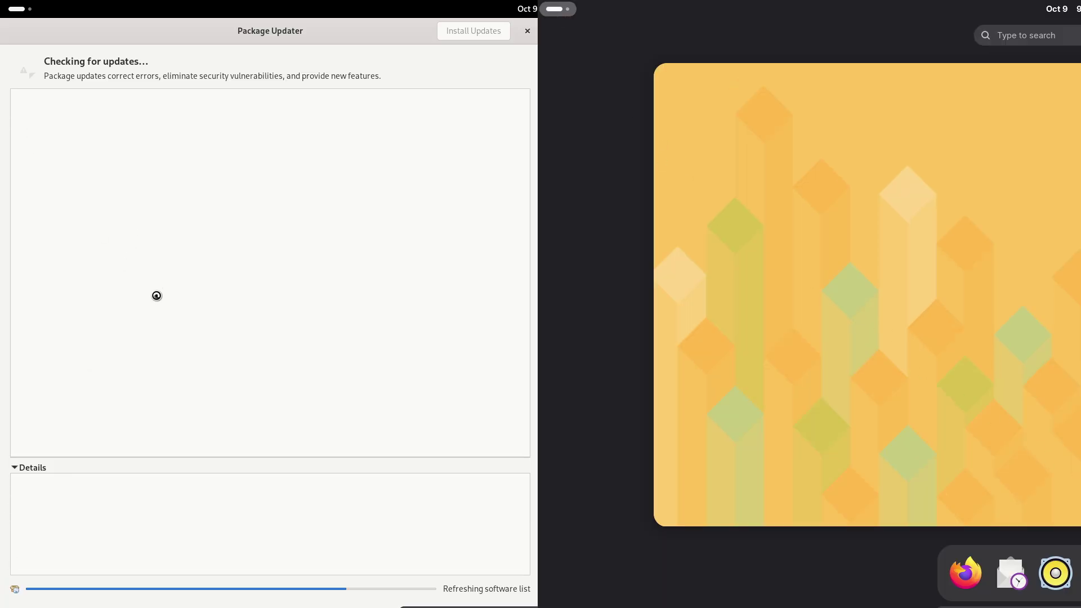
key(super+a)
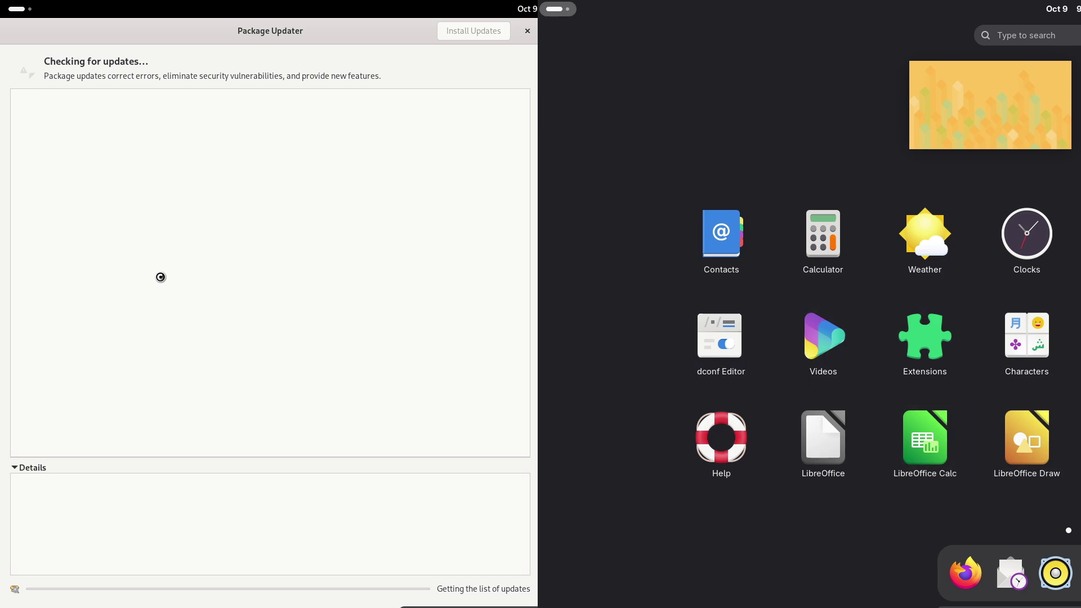
Open Tweaks on 16.0, dismiss its extensions notice, and tile the window to the screen's left half
click(1080, 337)
click(989, 335)
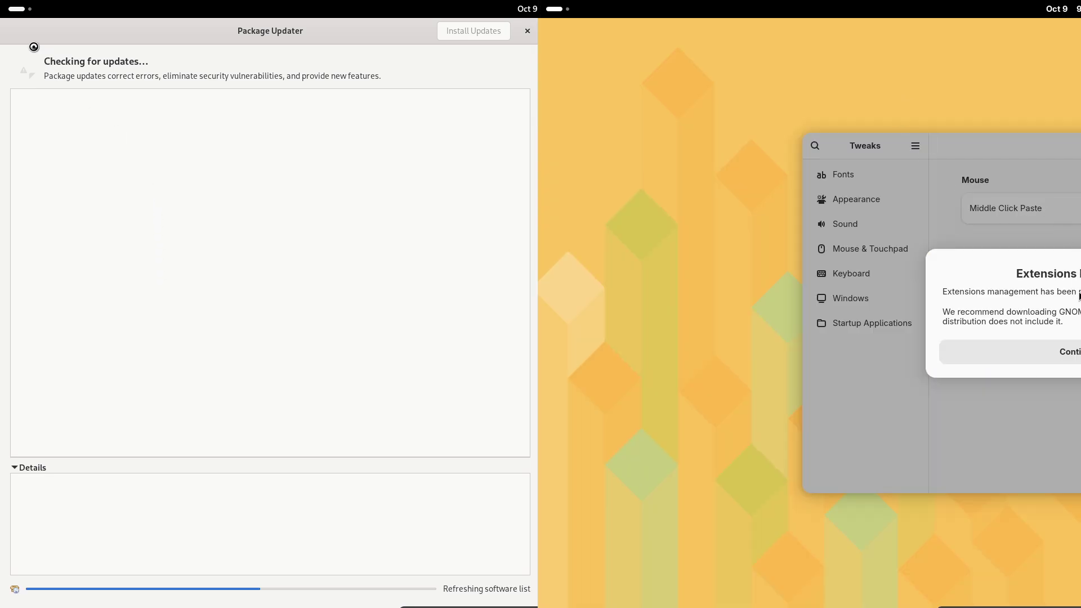
click(1044, 358)
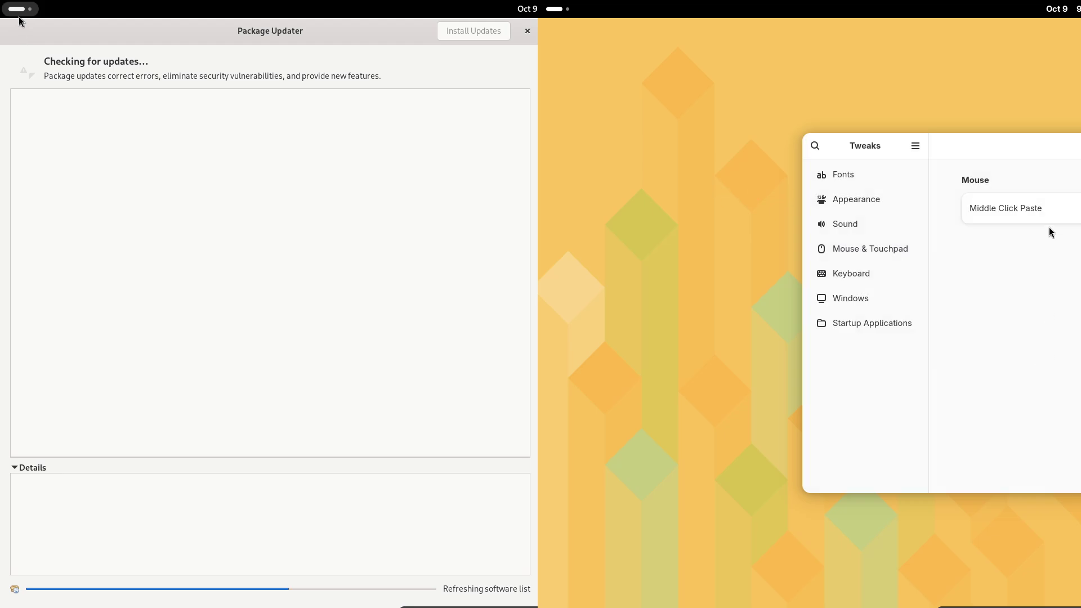
click(18, 15)
drag(1060, 149, 538, 209)
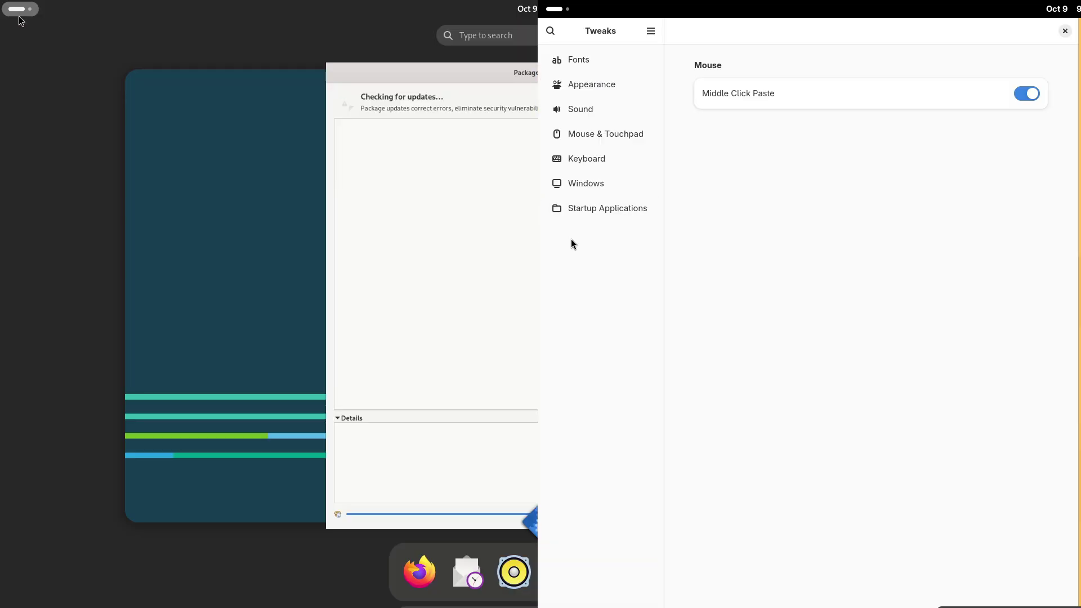
Check the Tweaks version information on 16.0, and launch Extensions from the application grid on 15.6
click(653, 35)
click(665, 90)
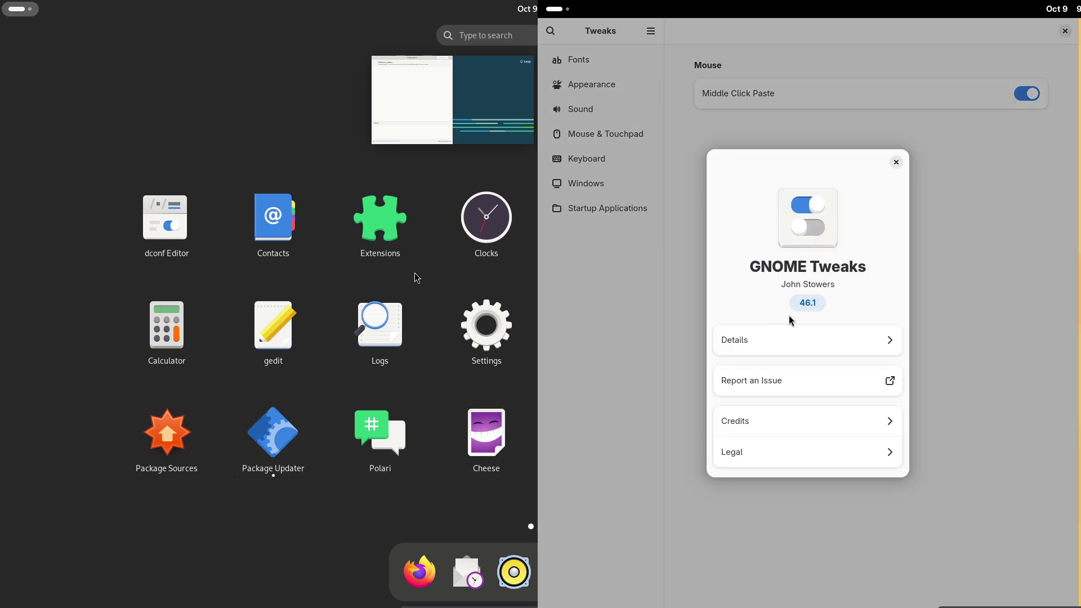
click(342, 239)
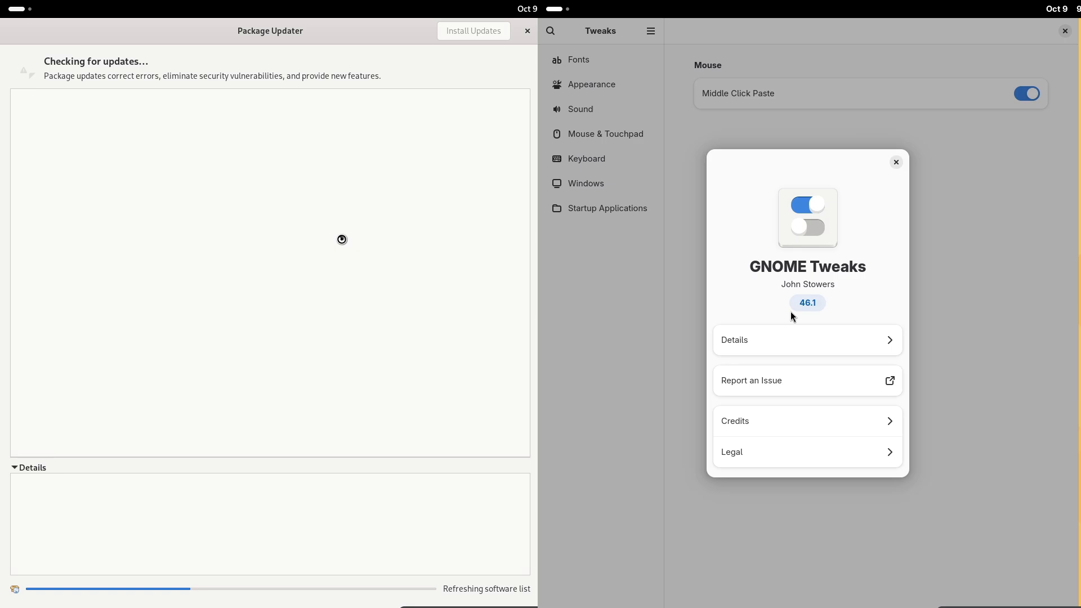
click(895, 163)
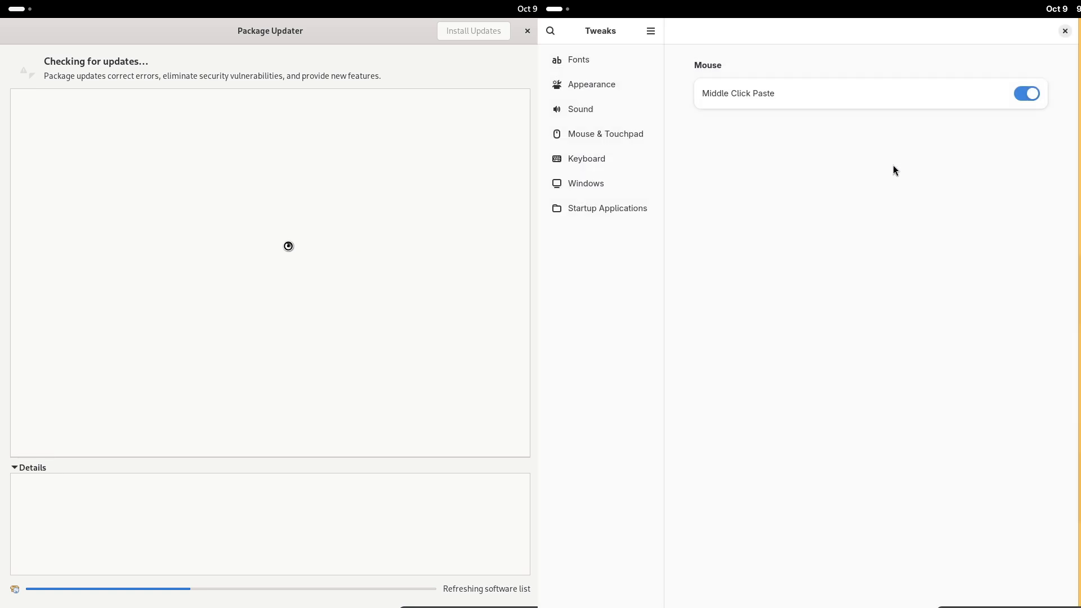
Review the Fonts, Appearance, Sound, Mouse & Touchpad and Keyboard pages of Tweaks on 16.0
click(633, 80)
click(617, 63)
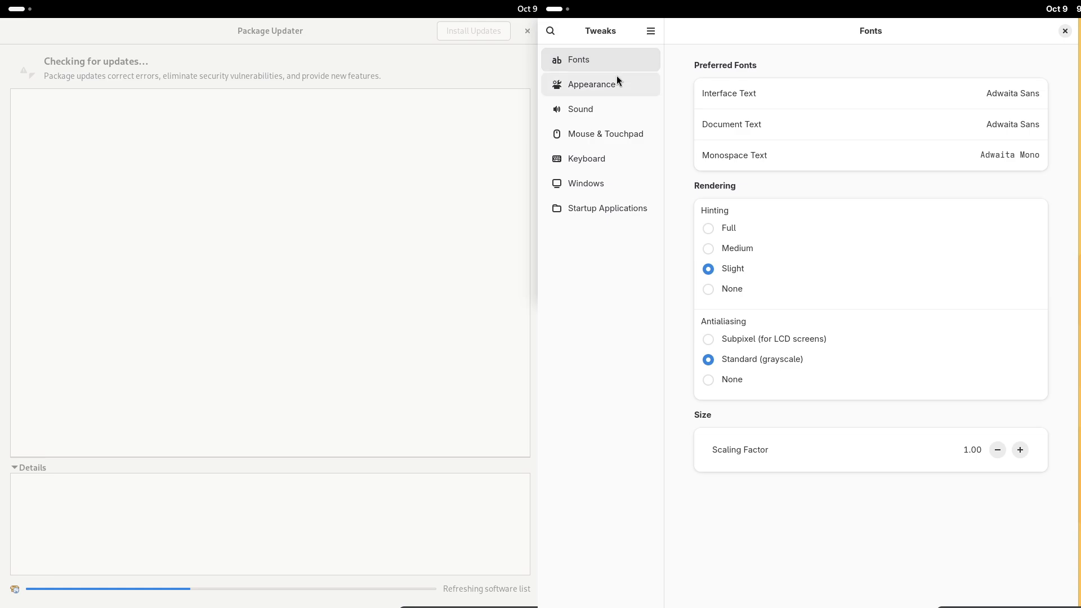
click(619, 86)
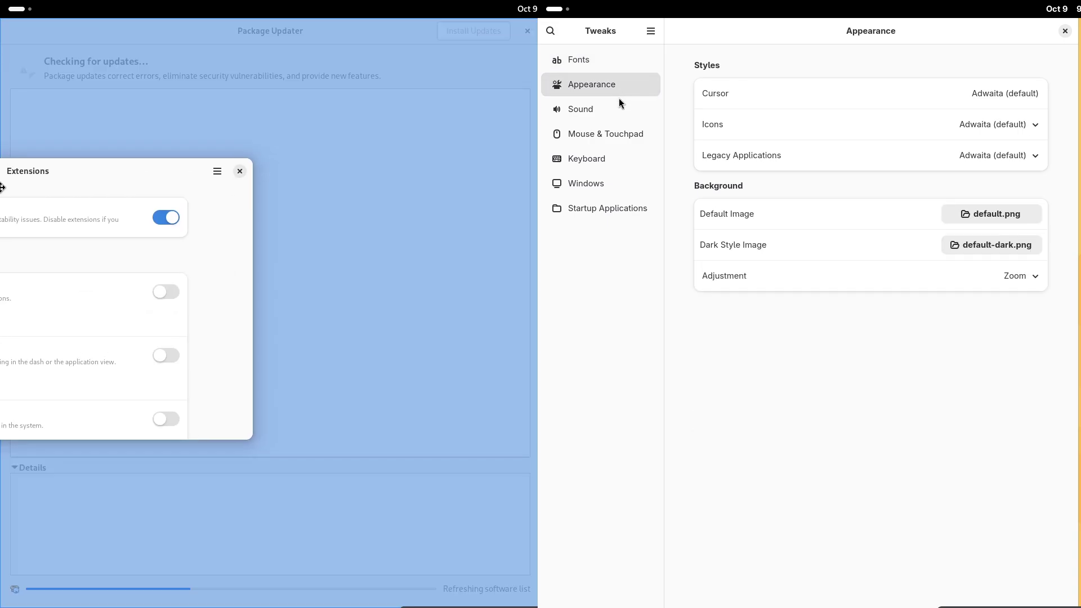
click(620, 100)
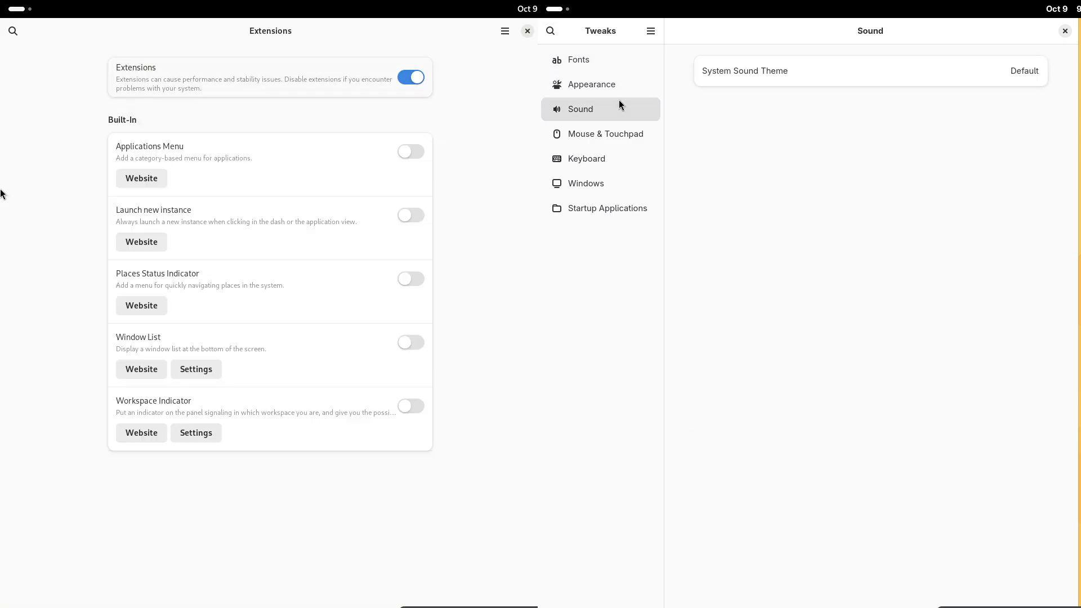
click(624, 129)
click(625, 159)
Check the Extensions version information on 15.6, and review the Windows and Startup Applications pages of Tweaks on 16.0
click(505, 37)
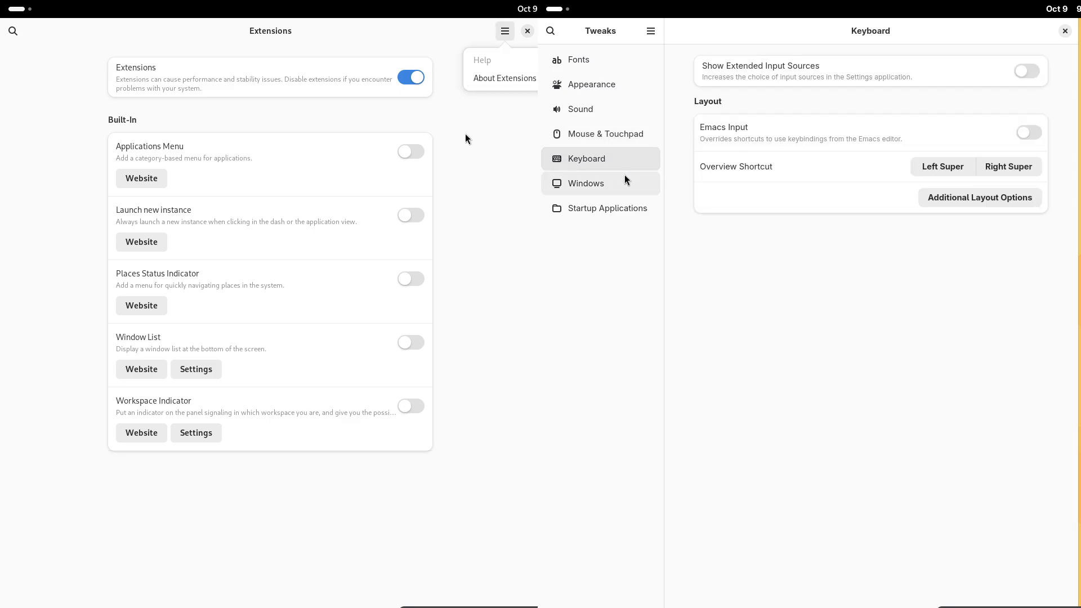
click(625, 183)
click(479, 80)
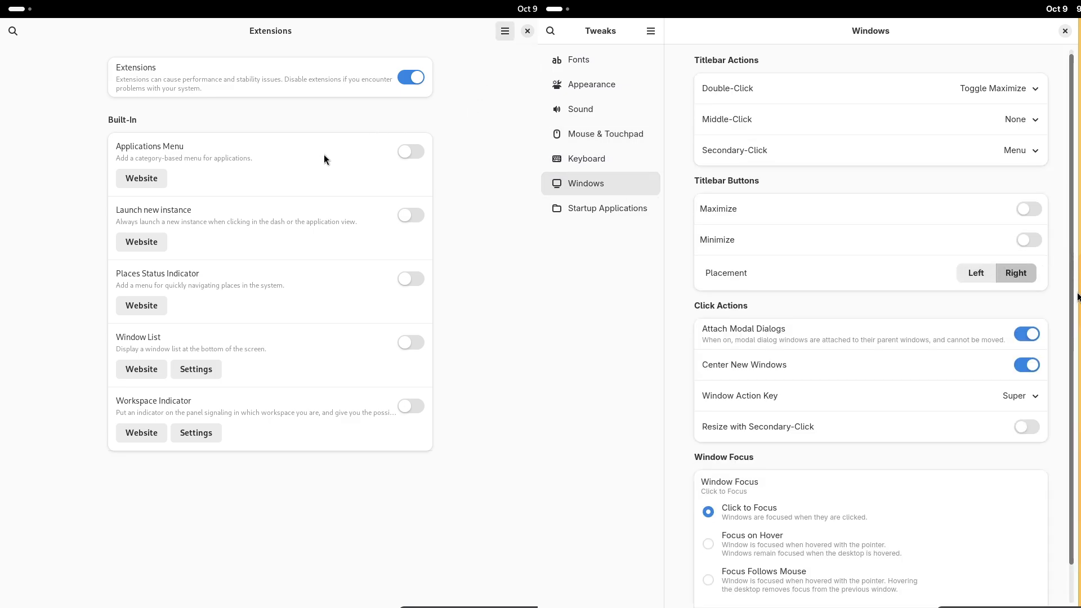
scroll(901, 248, down, 2)
click(648, 219)
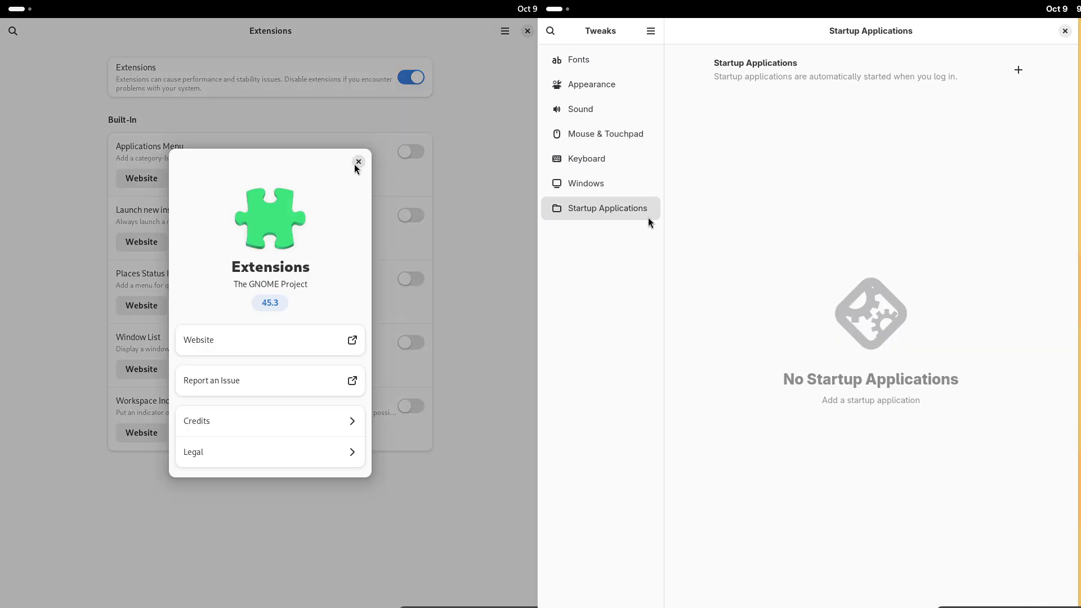
click(357, 163)
View the startup application picker and close Tweaks on 16.0, and open the Window List extension's settings on 15.6
click(1014, 76)
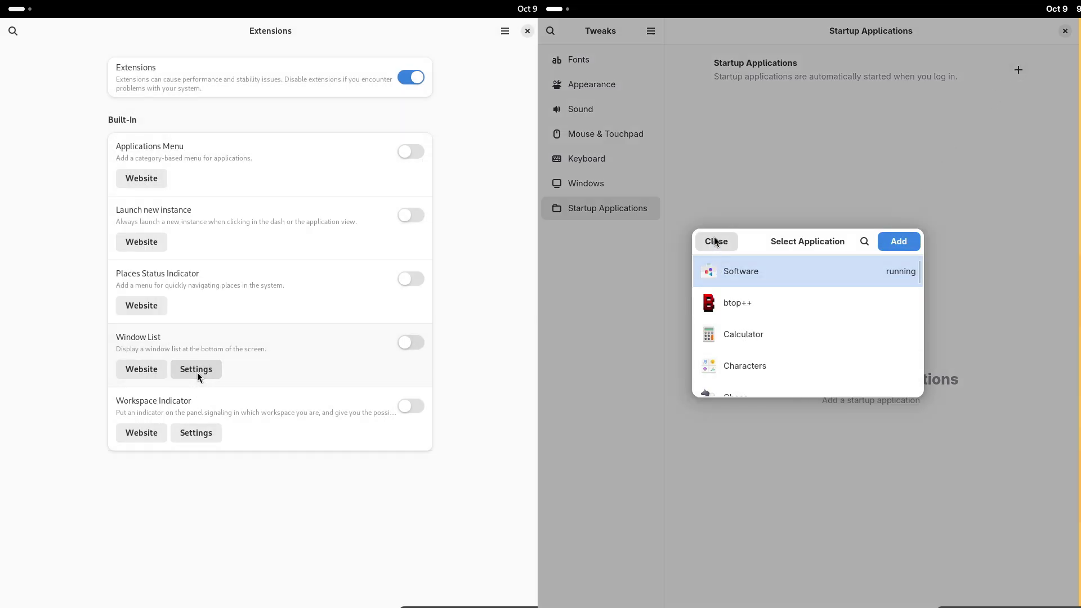
click(716, 242)
click(207, 370)
click(1061, 33)
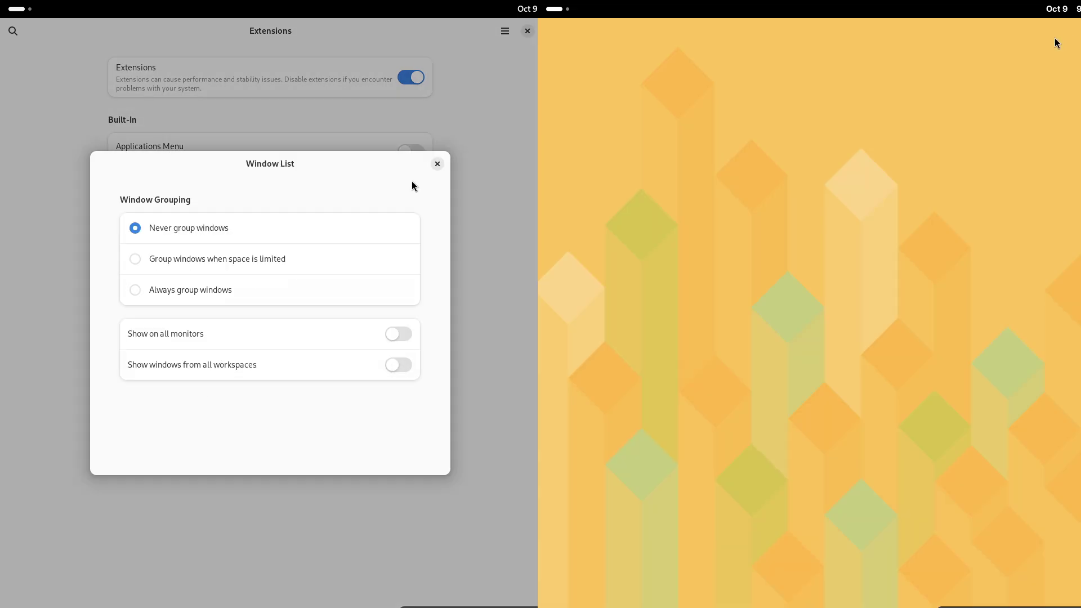
Inspect the Workspace Indicator extension's settings on 15.6 in place of the Window List ones, and open Extensions on 16.0
click(438, 165)
click(567, 10)
click(198, 433)
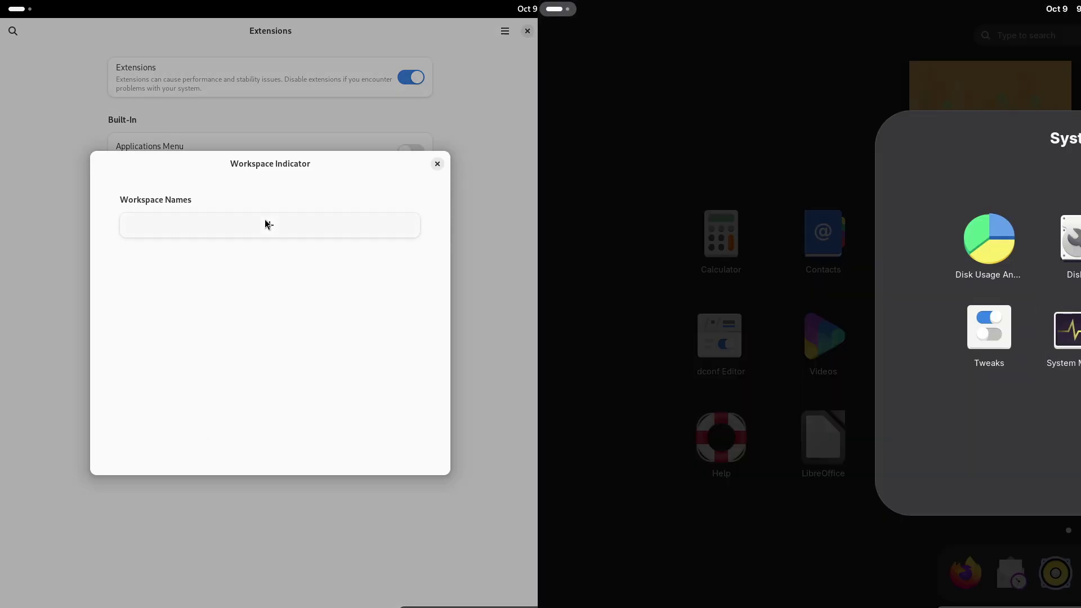
click(267, 225)
key(Escape)
click(943, 342)
click(405, 226)
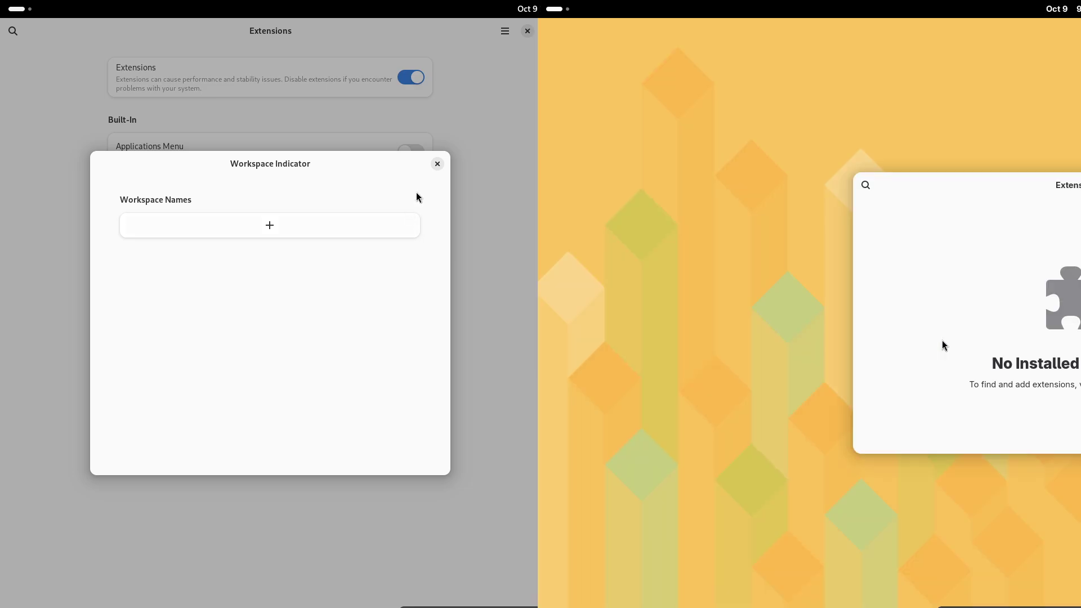
click(437, 165)
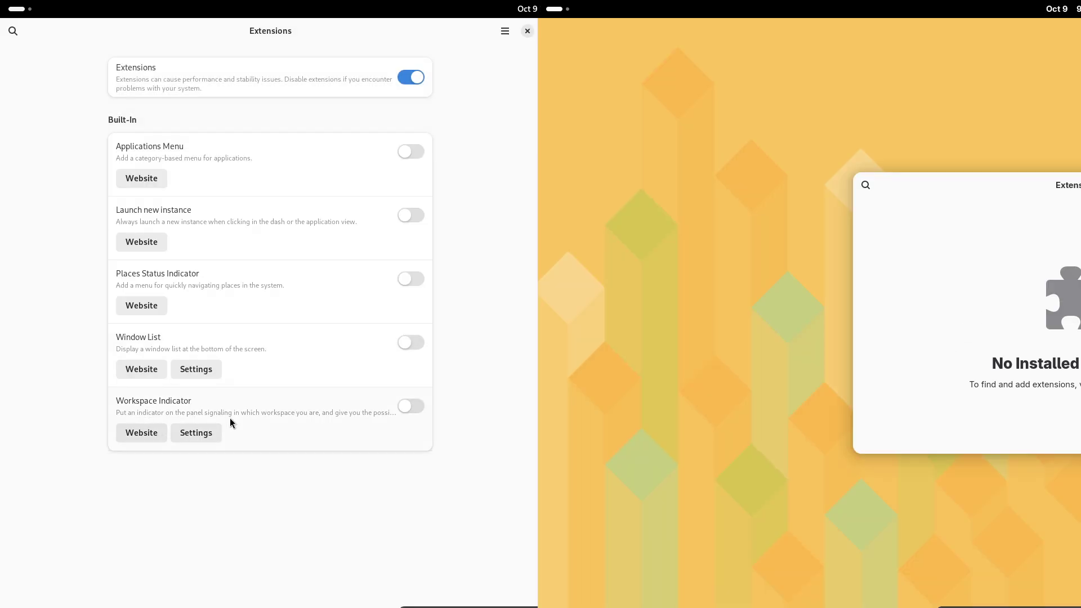
Check the Extensions version information on both 16.0 and 15.6, and close Extensions on both desktops
drag(1067, 185, 541, 248)
click(1042, 31)
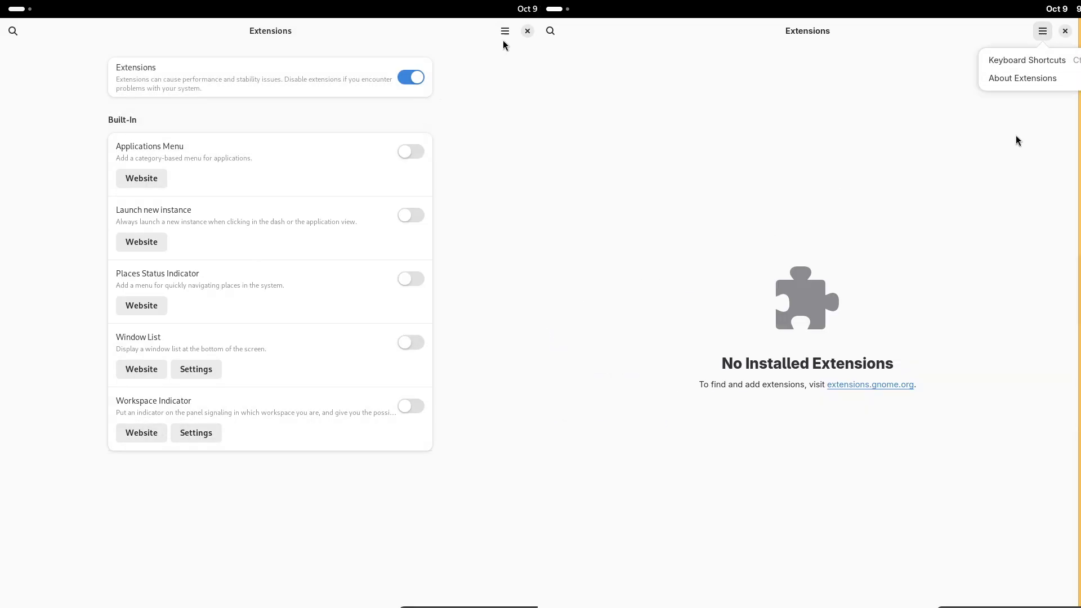
click(1013, 79)
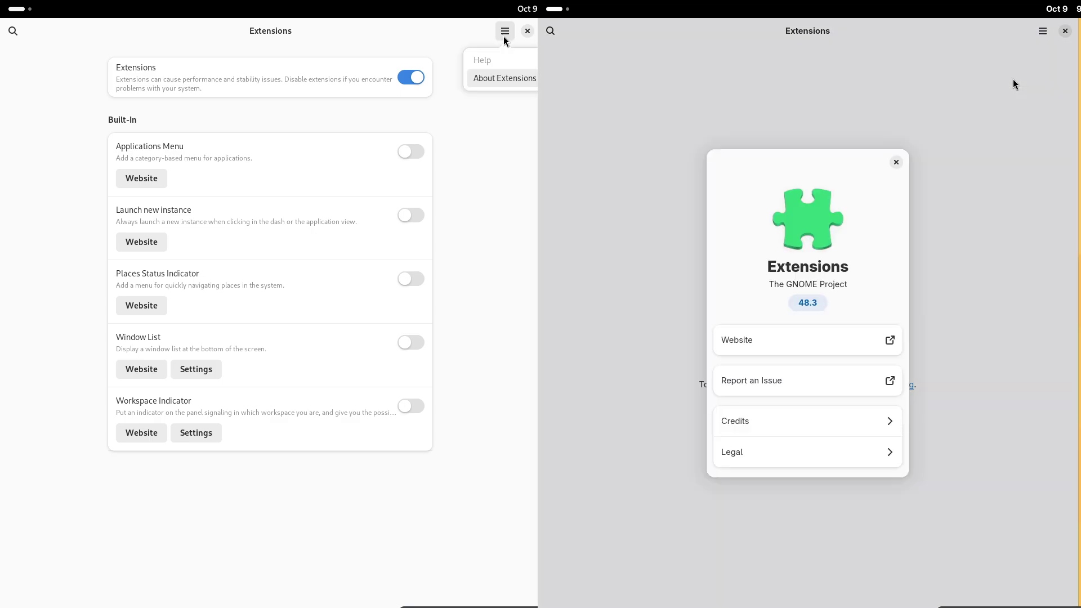
click(505, 78)
click(896, 162)
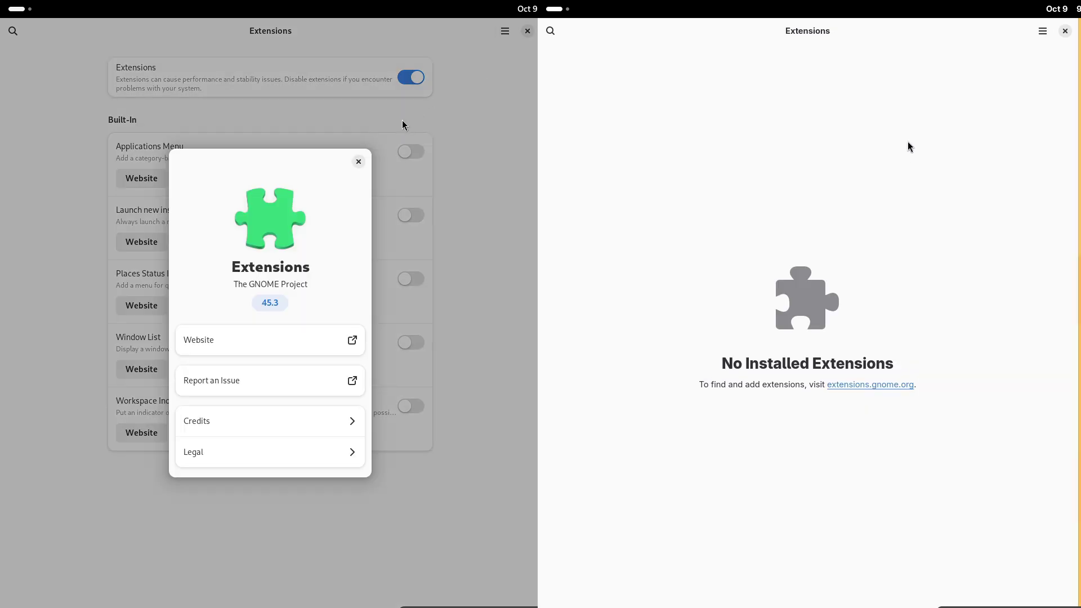
click(359, 162)
click(1065, 31)
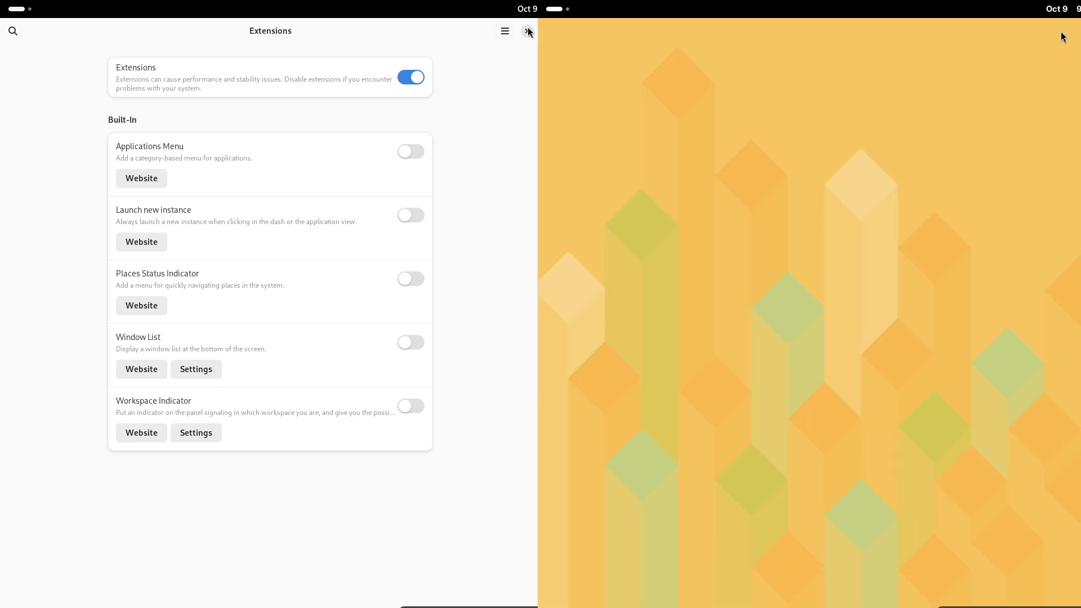
click(528, 31)
Close Package Updater on 15.6, and open Package Sources on 16.0 tiled to the left half of its desktop
click(557, 8)
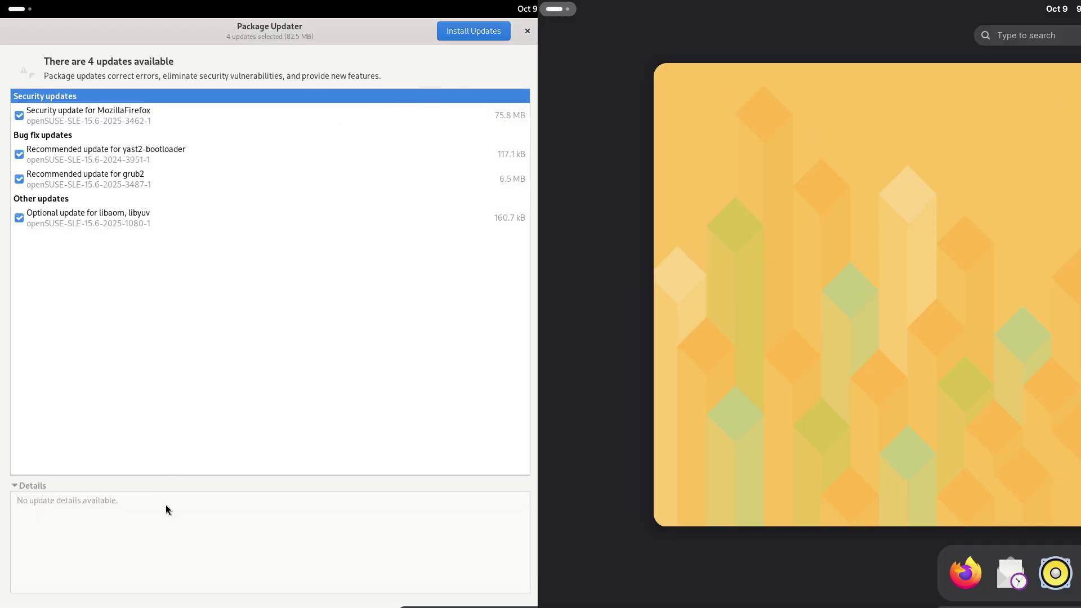
key(super+a)
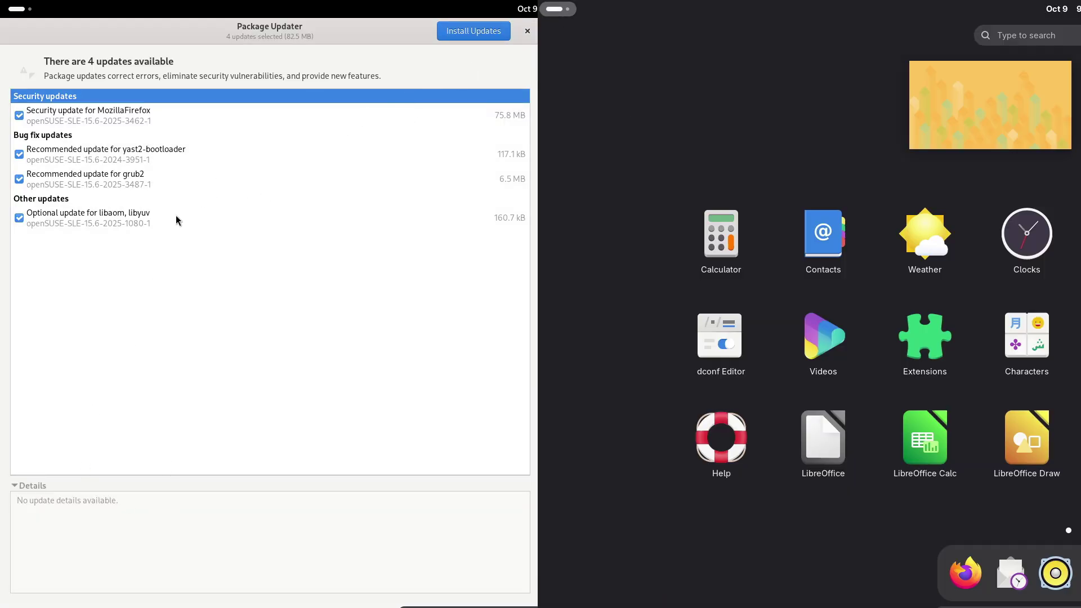
scroll(874, 343, down, 1)
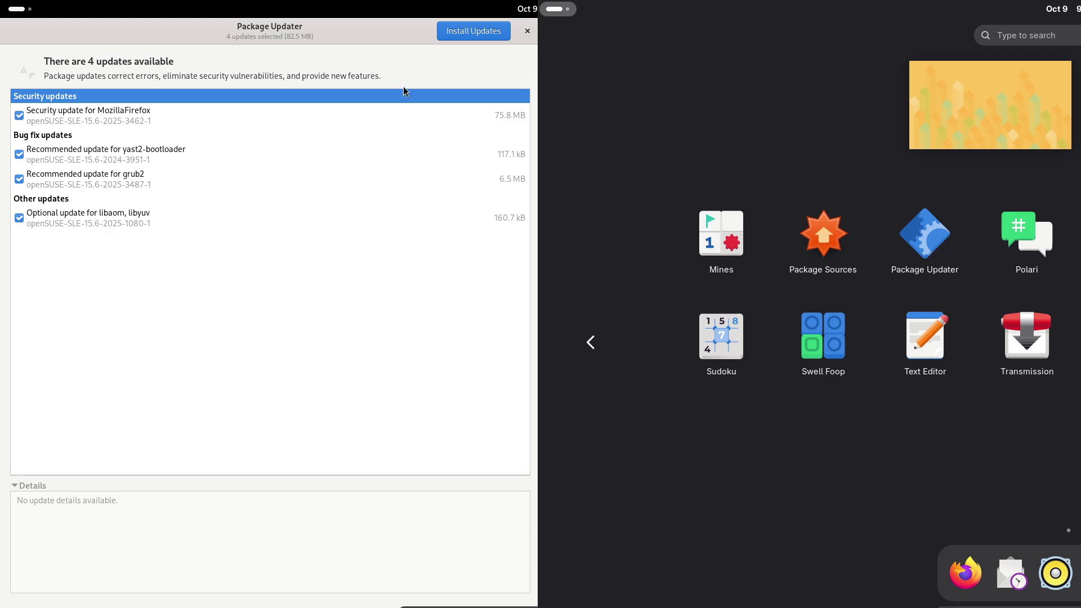
click(527, 31)
click(823, 236)
click(25, 12)
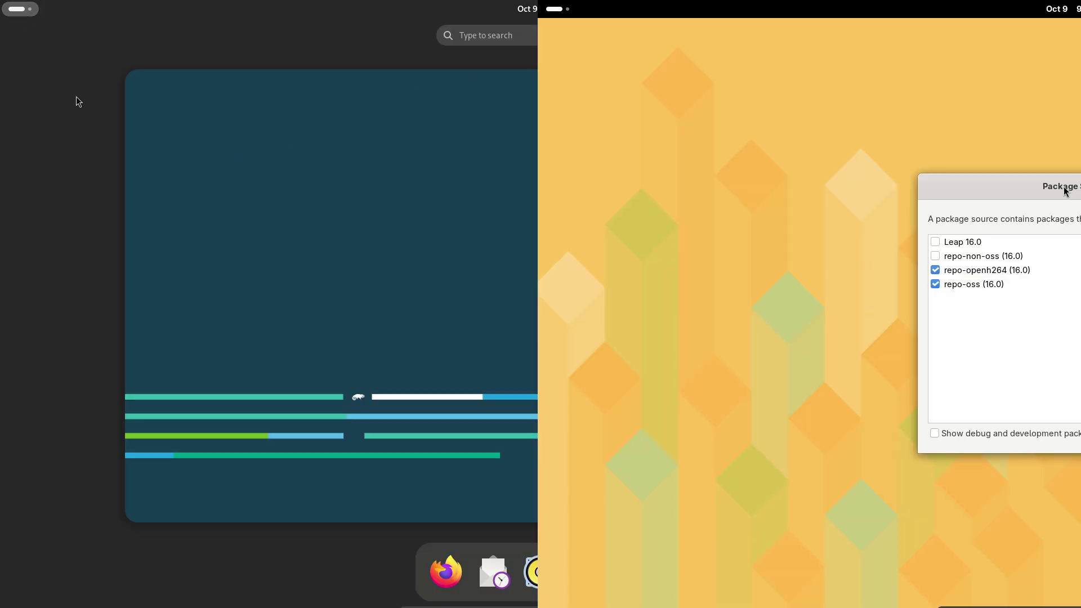
drag(1063, 187, 538, 203)
Open Tweaks on 15.6, continuing past the extensions notice, and Package Updater on 16.0, each tiled to the left half of its desktop
key(super+a)
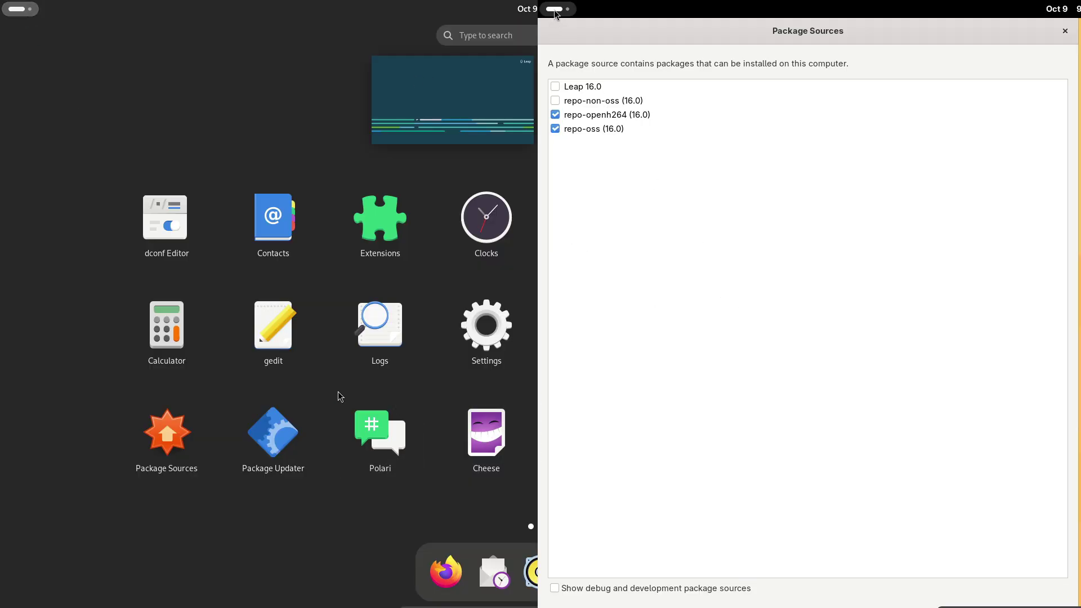
click(556, 12)
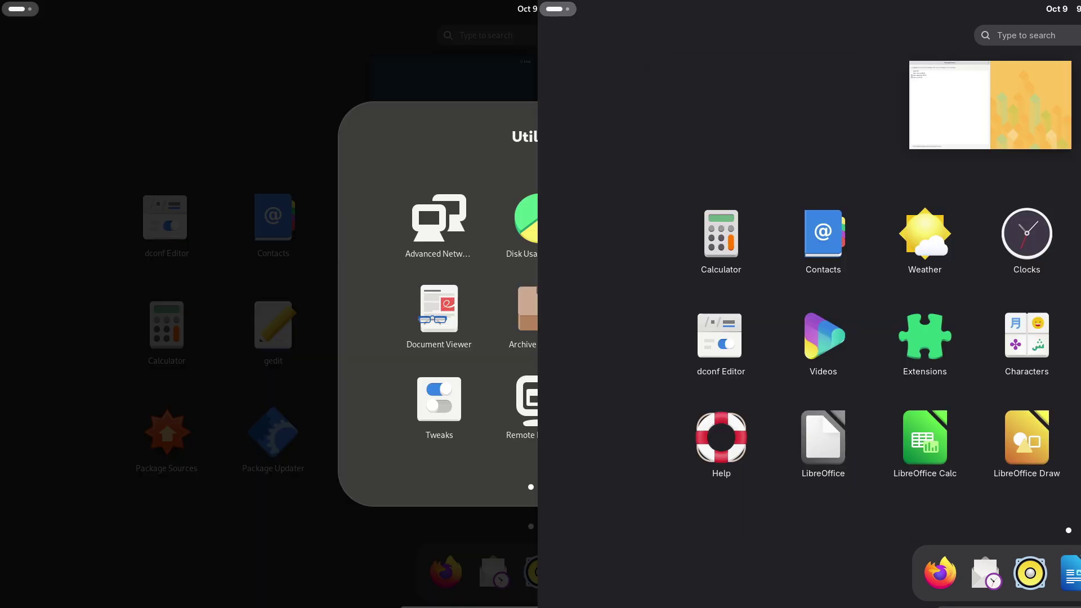
click(472, 424)
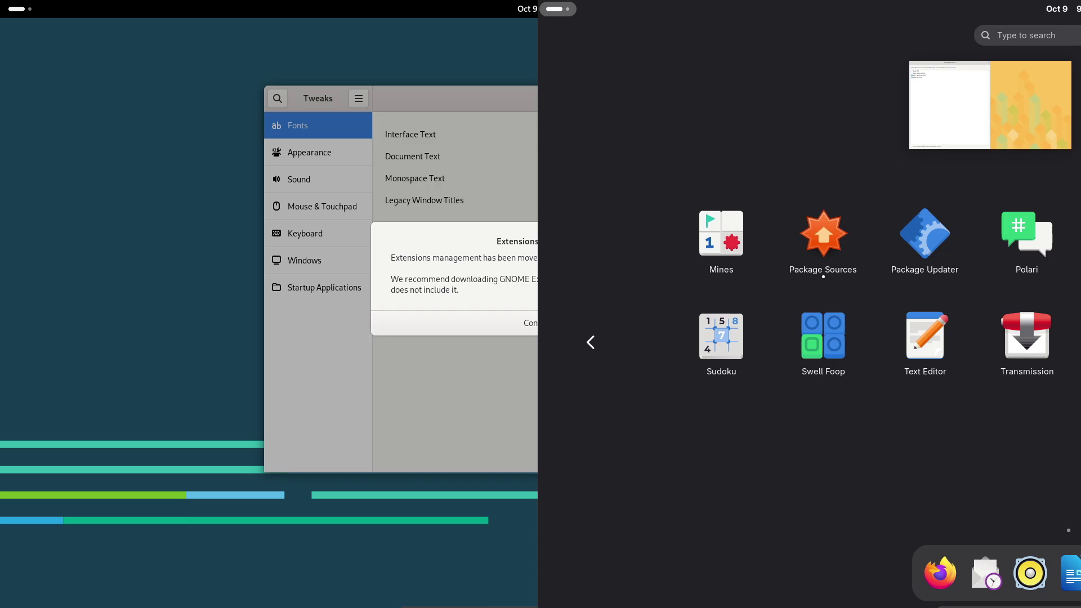
click(535, 323)
click(893, 268)
drag(500, 102, 1, 165)
drag(1016, 94, 538, 105)
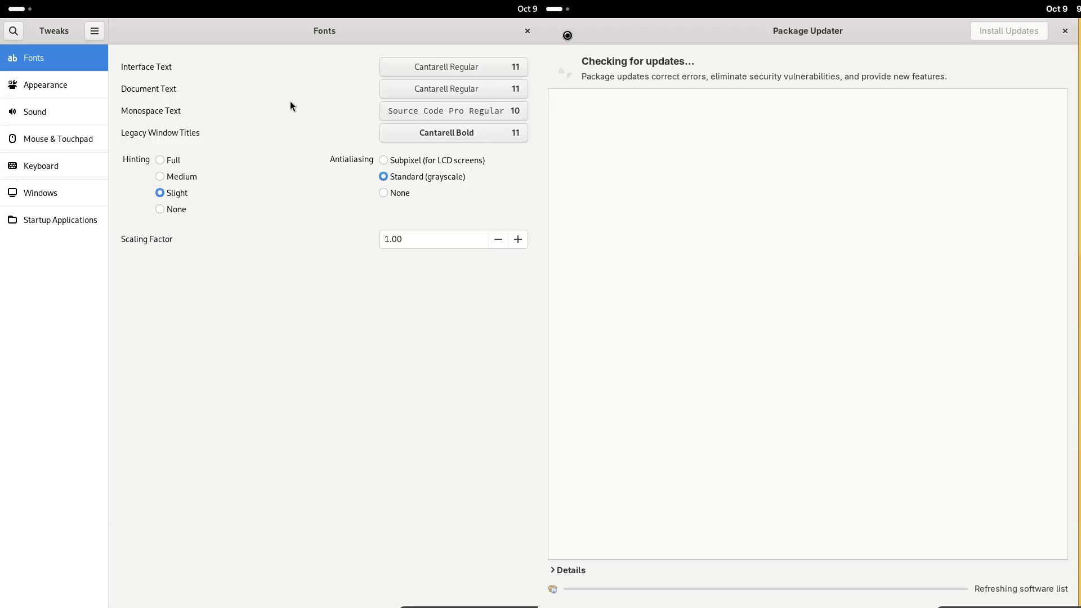
Check the Tweaks version information on 15.6
click(101, 35)
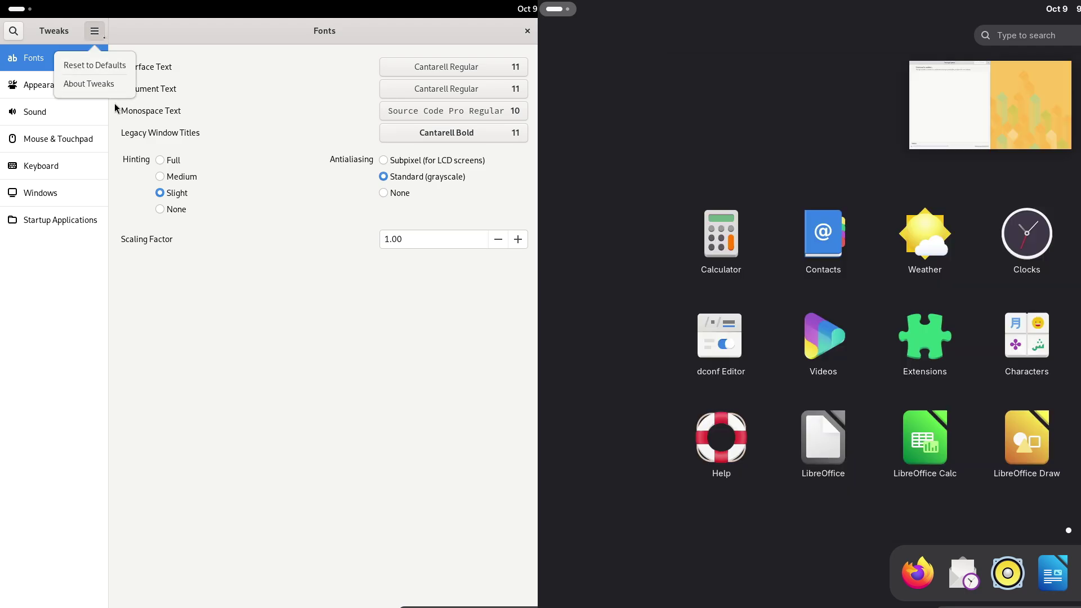
click(105, 86)
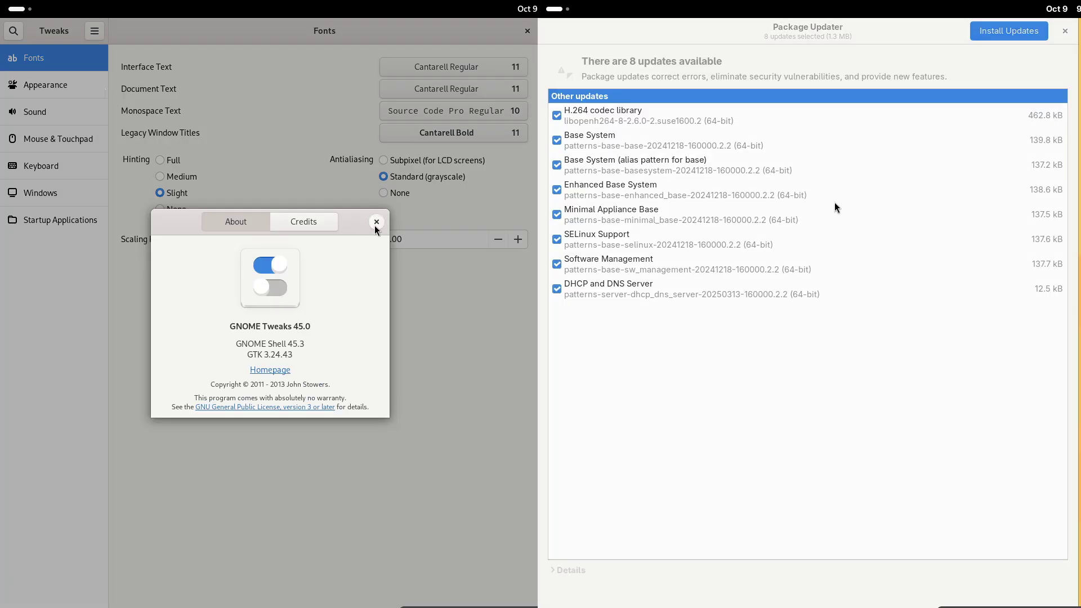
click(376, 222)
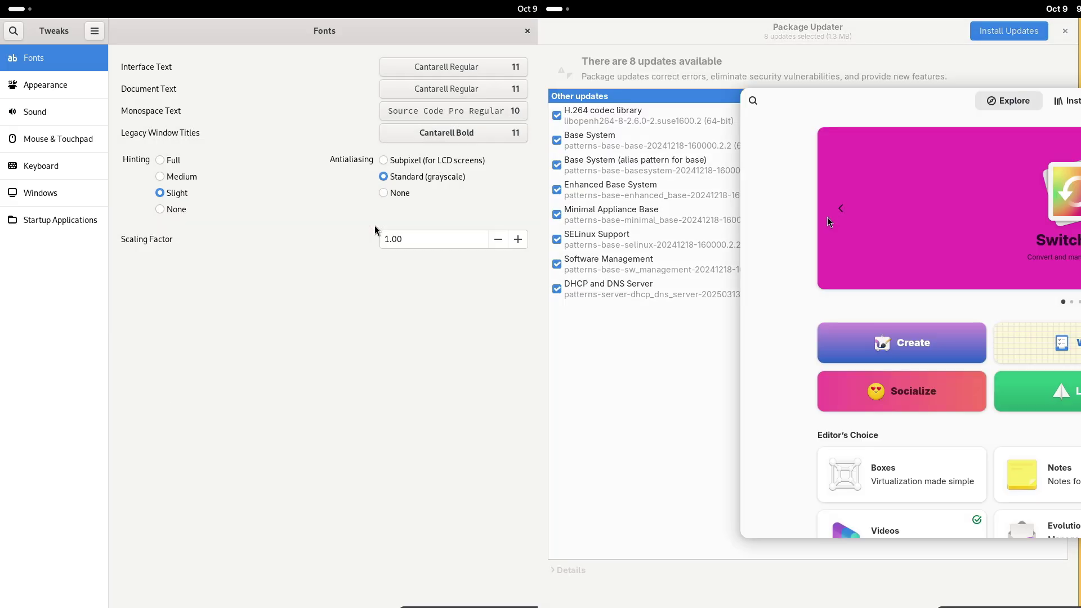
Review the Appearance, Sound, Mouse & Touchpad, Keyboard, Windows and Startup Applications pages of Tweaks on 15.6, and close Tweaks
click(87, 85)
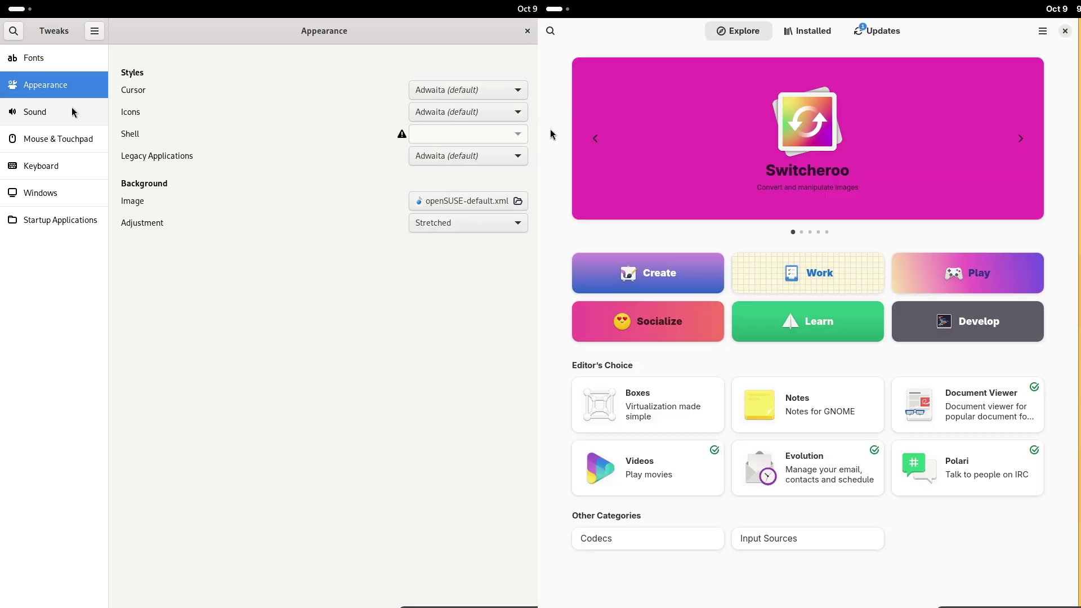
click(72, 106)
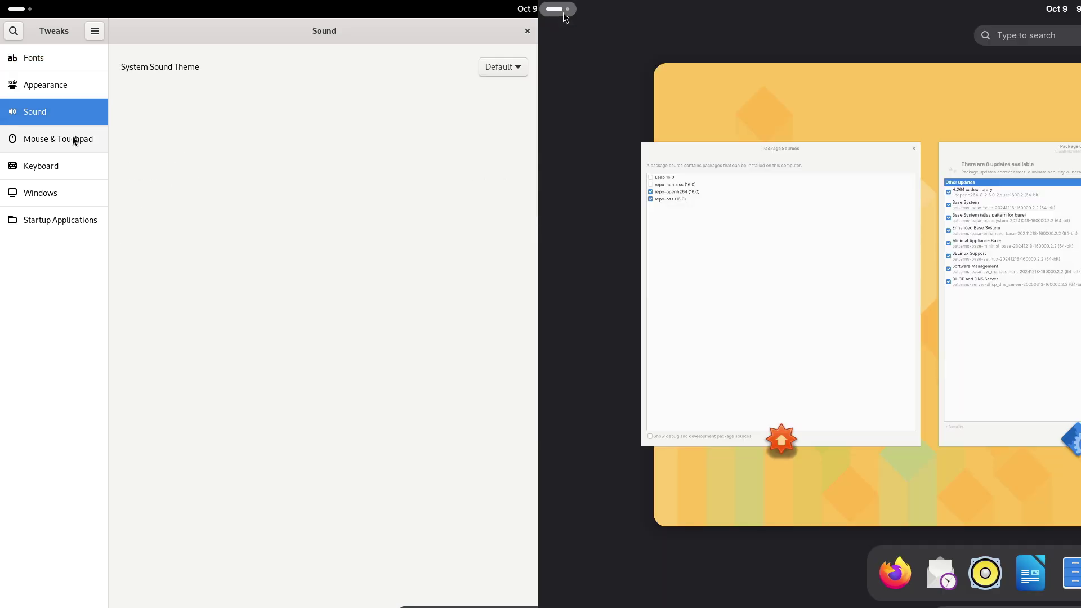
click(72, 138)
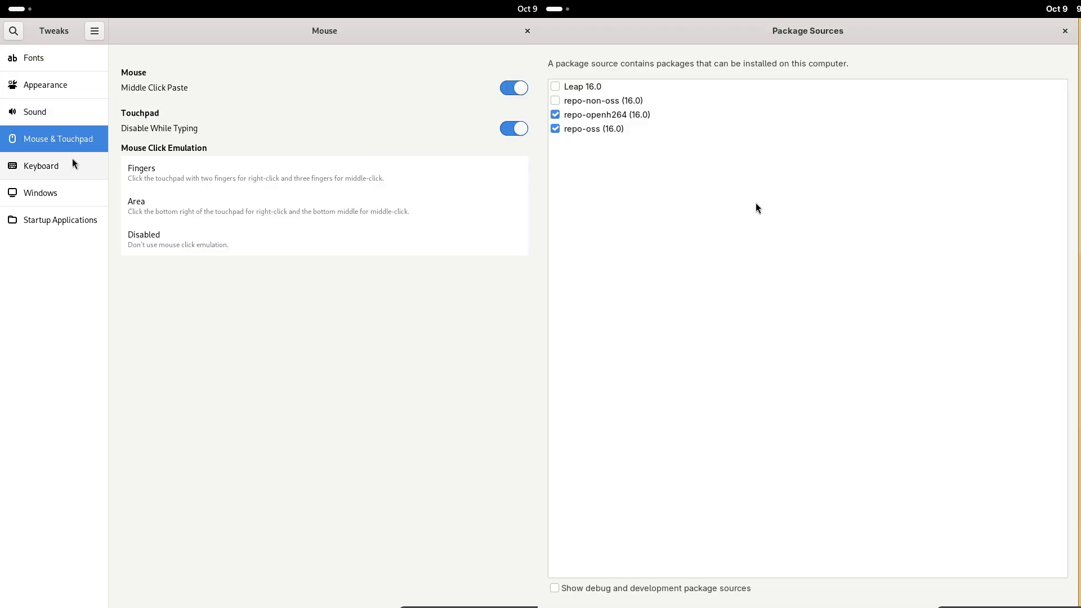
click(73, 163)
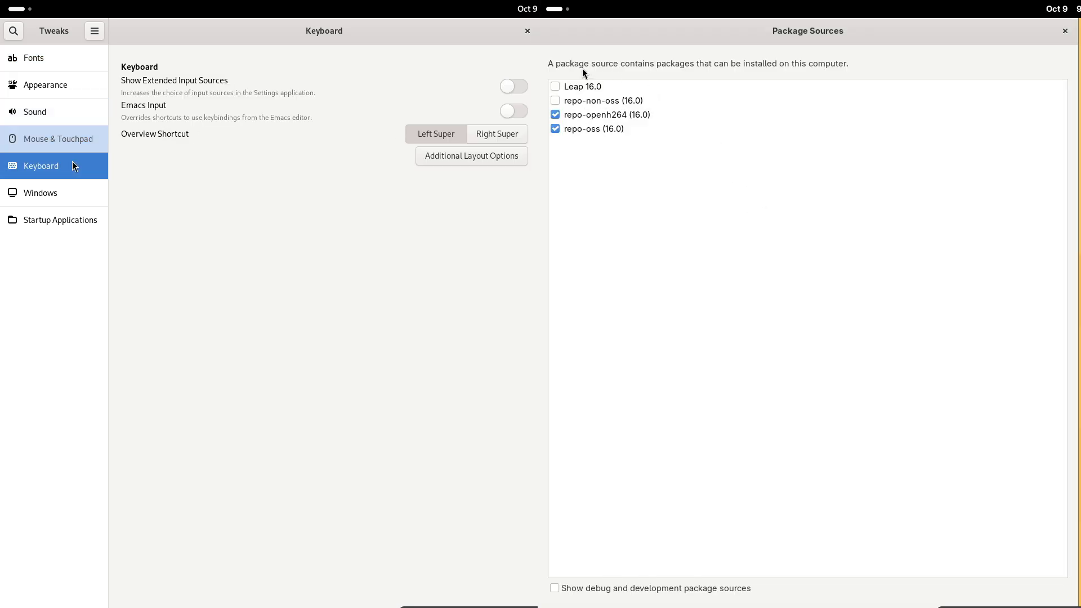
click(79, 197)
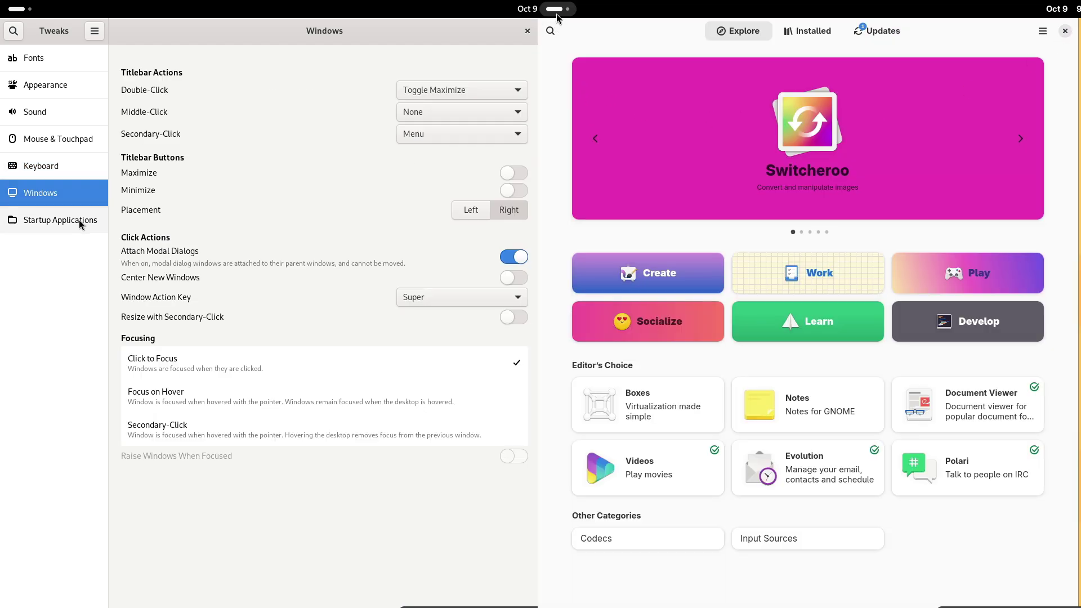
click(82, 224)
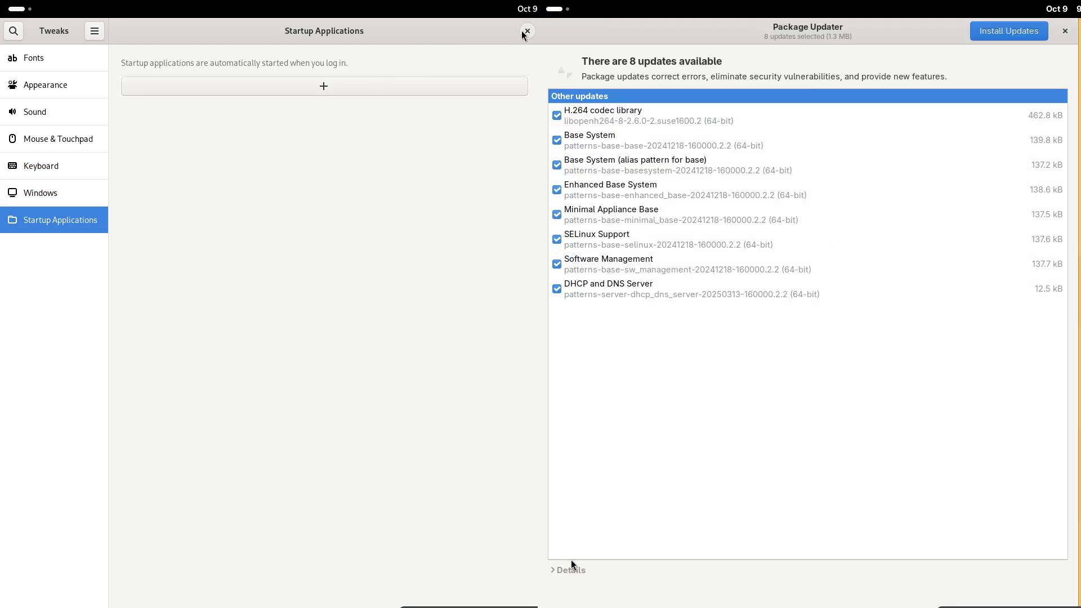
click(527, 31)
Open YaST Control Center on 15.6 and close Package Updater on 16.0
click(17, 9)
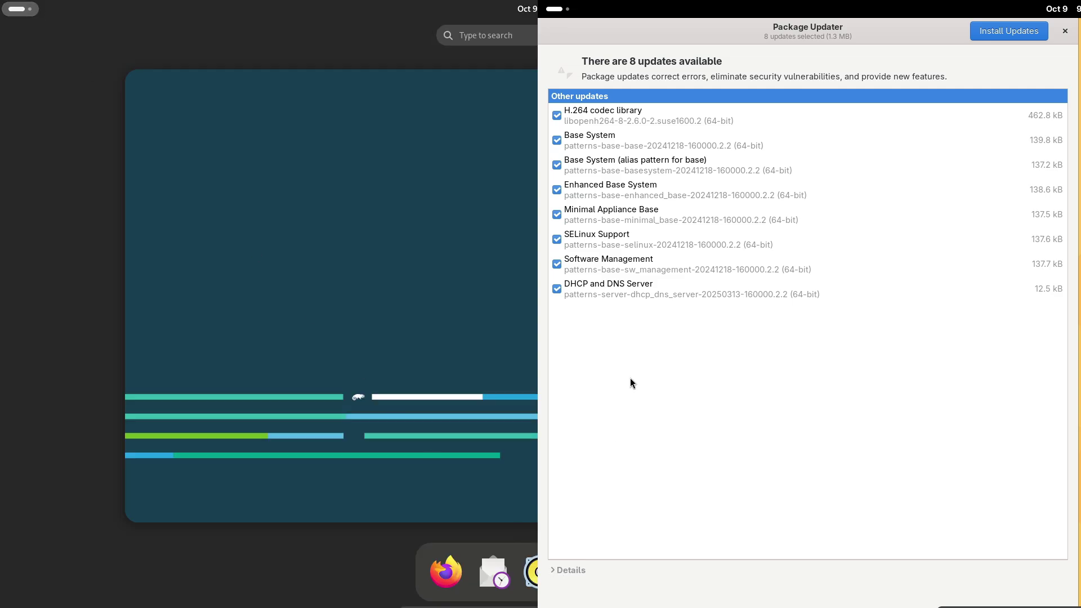
key(super+a)
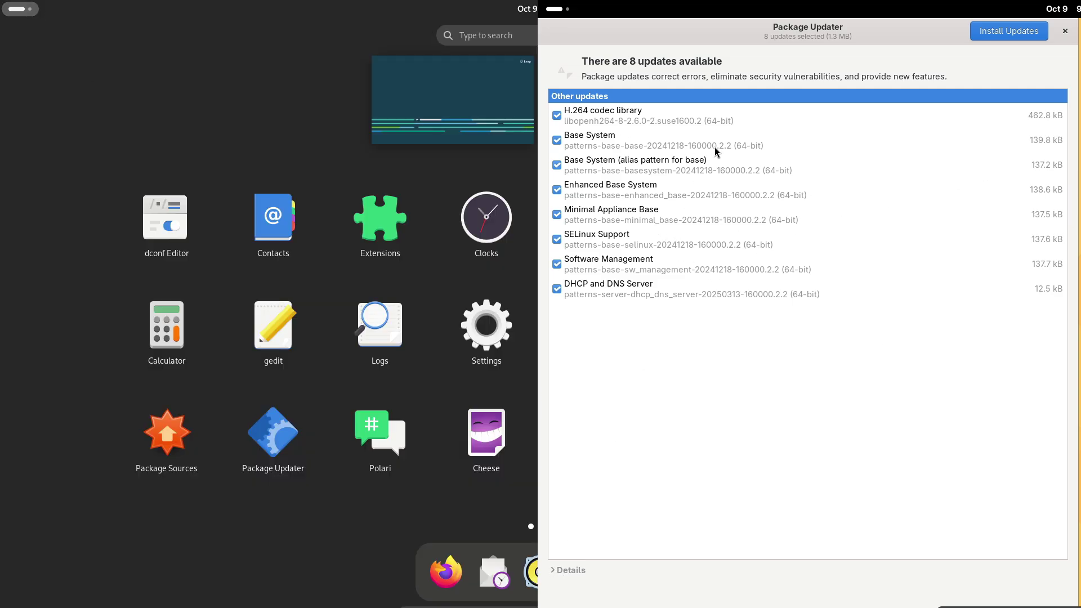
key(super)
click(1066, 31)
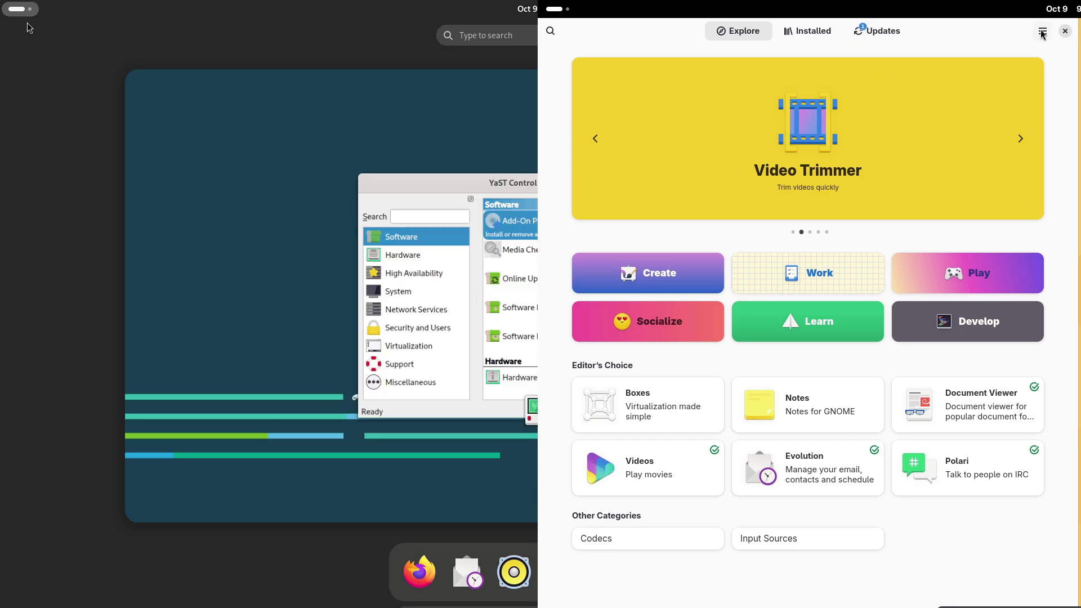
Check the Software version information on 16.0, and tile YaST to the left half on 15.6 with its Hardware category shown
click(1043, 31)
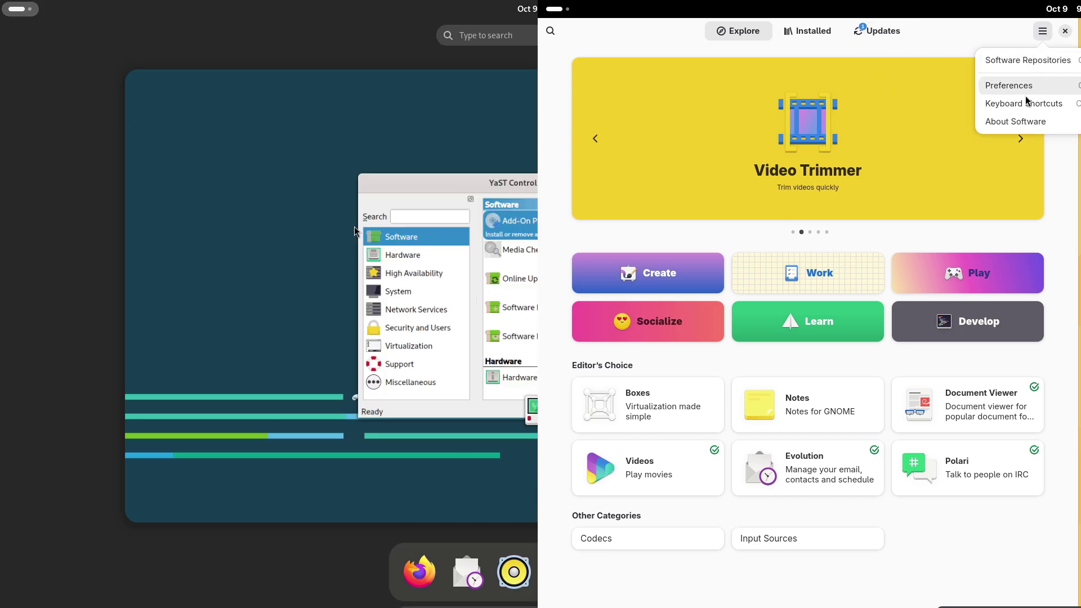
click(860, 139)
drag(370, 122, 1, 206)
click(55, 104)
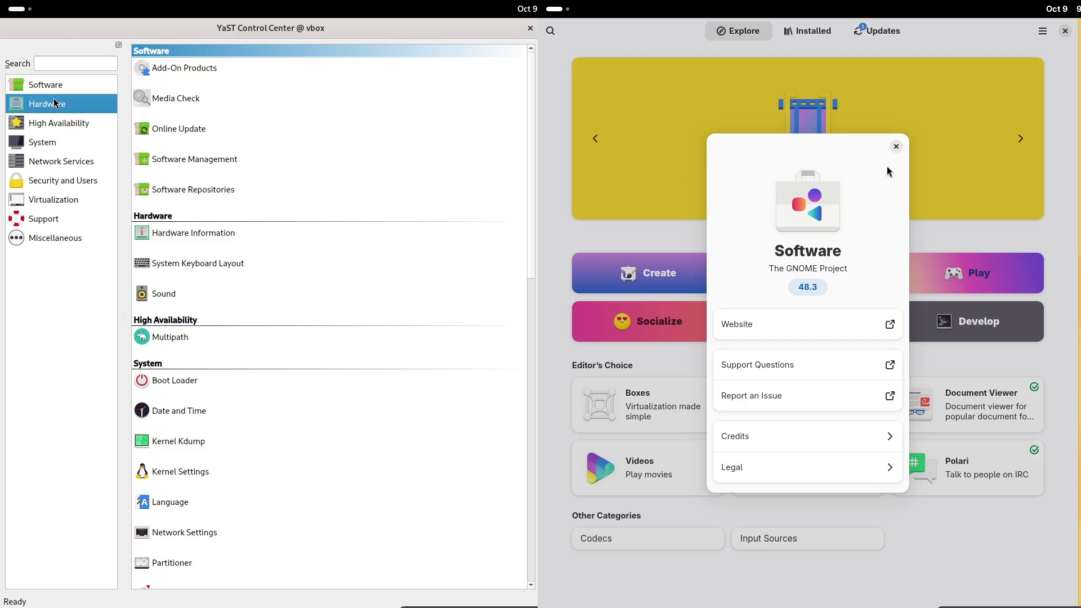
key(Escape)
Inspect the Software preferences on 16.0, and browse YaST's High Availability, System, Network Services and Security and Users categories on 15.6
click(1042, 31)
click(54, 123)
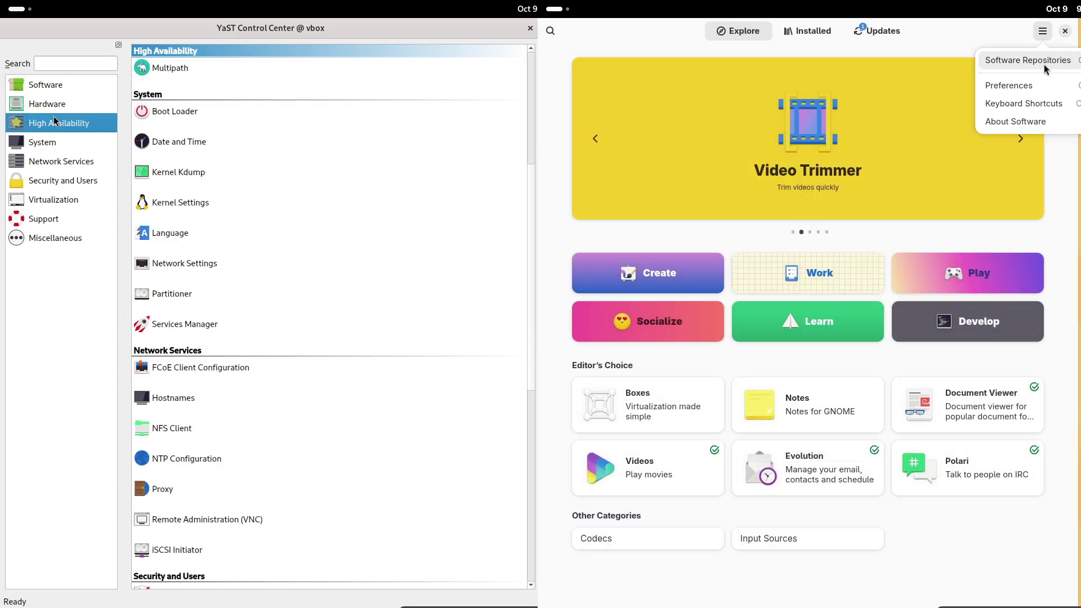
click(1004, 85)
click(55, 143)
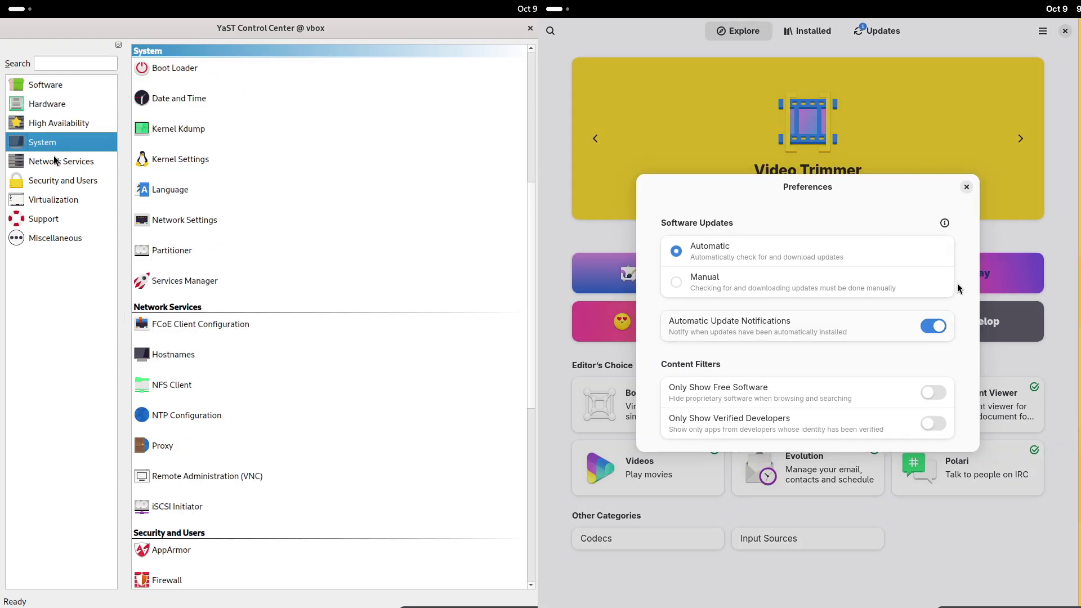
click(55, 161)
click(58, 179)
click(967, 187)
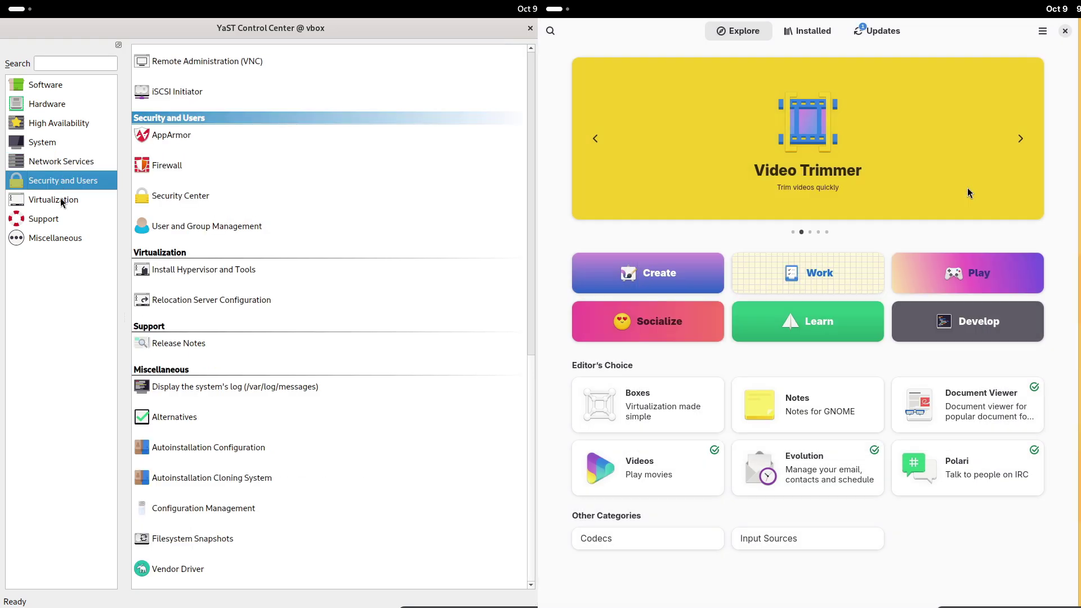
Browse YaST's Virtualization, Support and Miscellaneous categories on 15.6, and review the System Updates package list in Software on 16.0
click(62, 200)
click(847, 39)
click(66, 223)
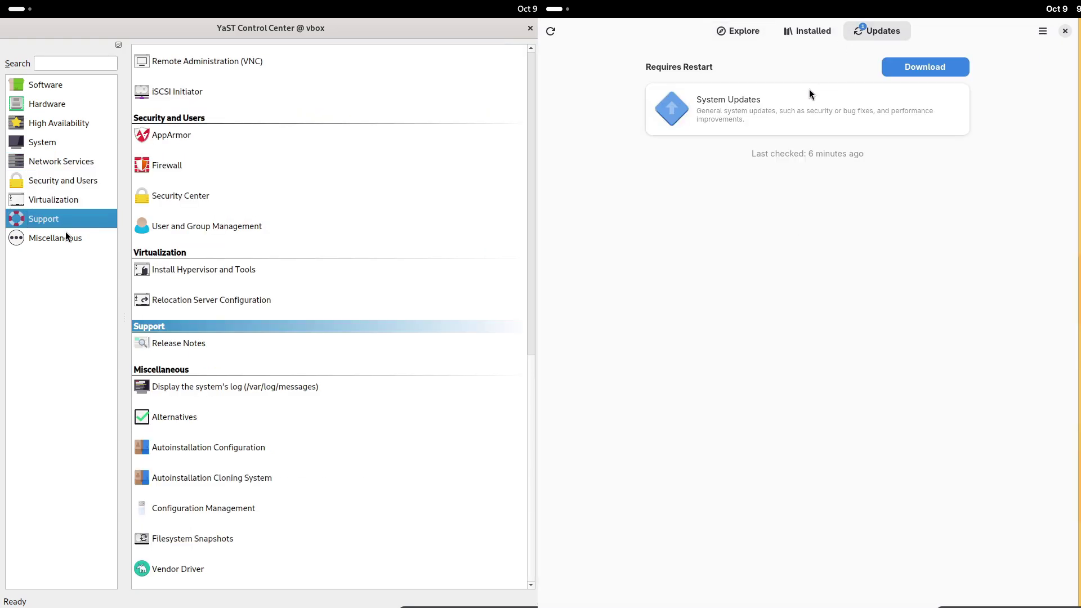
click(70, 237)
click(794, 100)
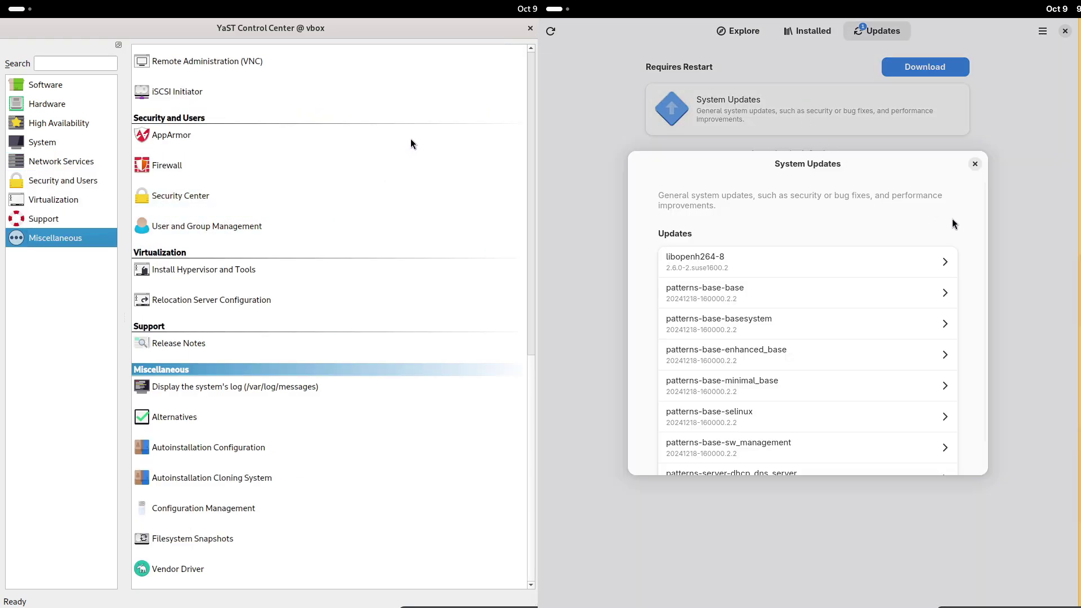
scroll(974, 346, down, 1)
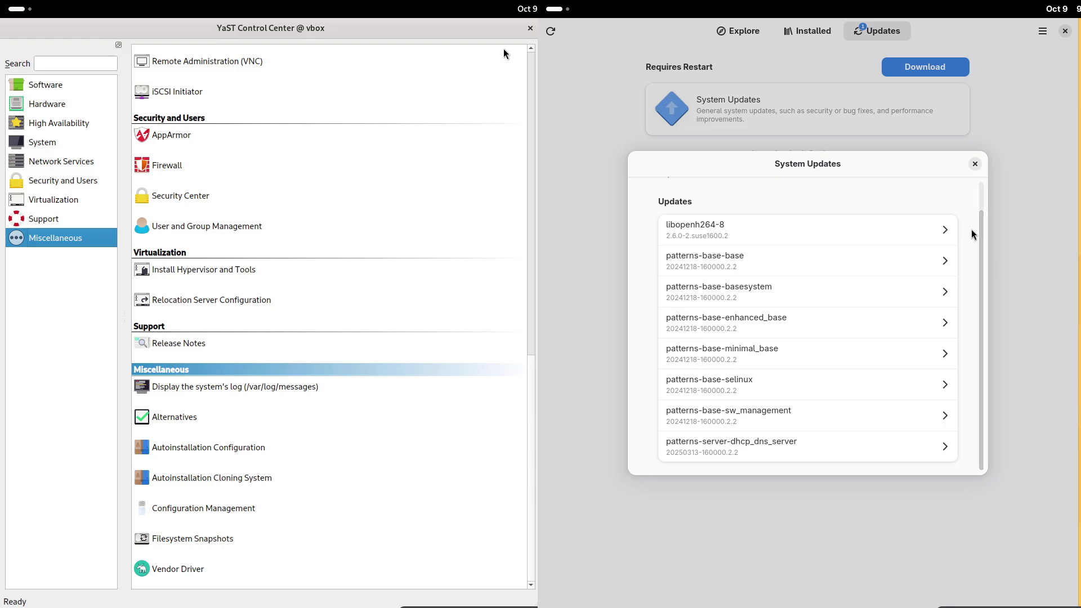
click(975, 164)
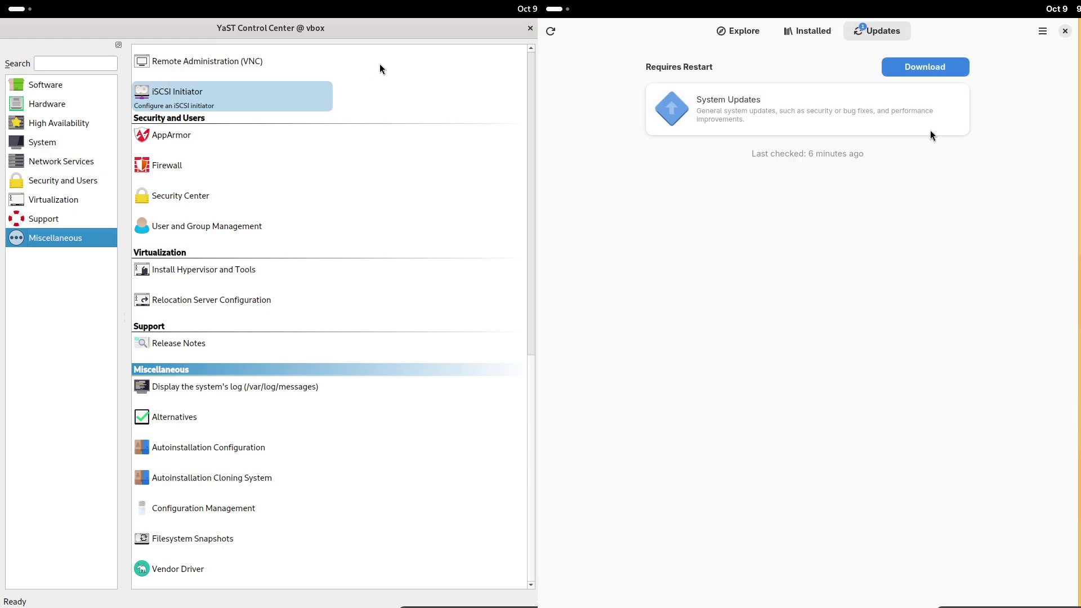
View the Installed and Explore pages of Software on 16.0, and replace YaST with Firefox on 15.6
click(811, 31)
click(530, 29)
click(735, 34)
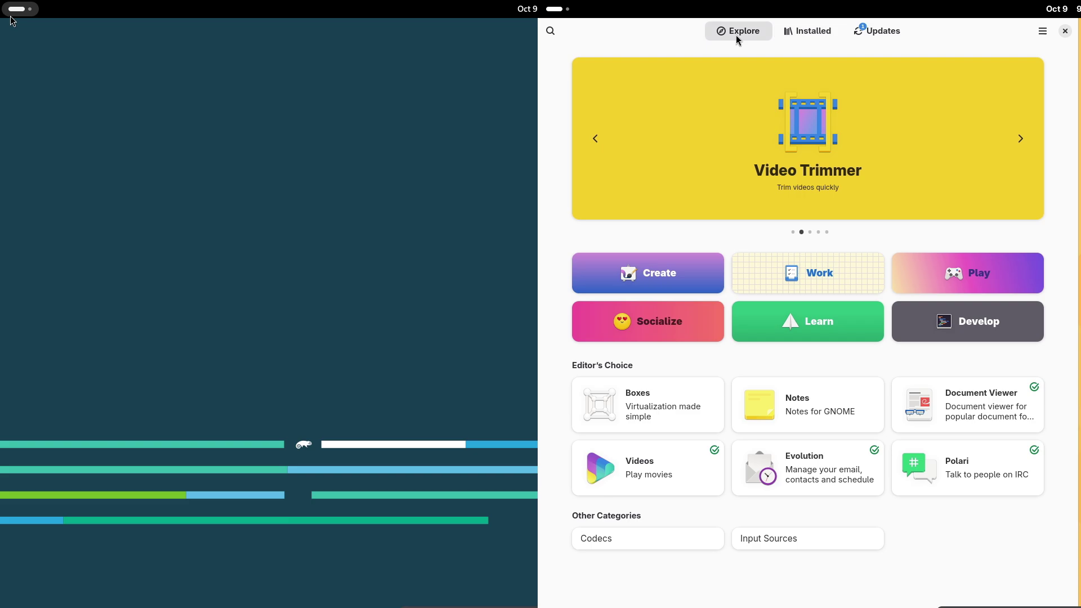
click(9, 16)
click(447, 563)
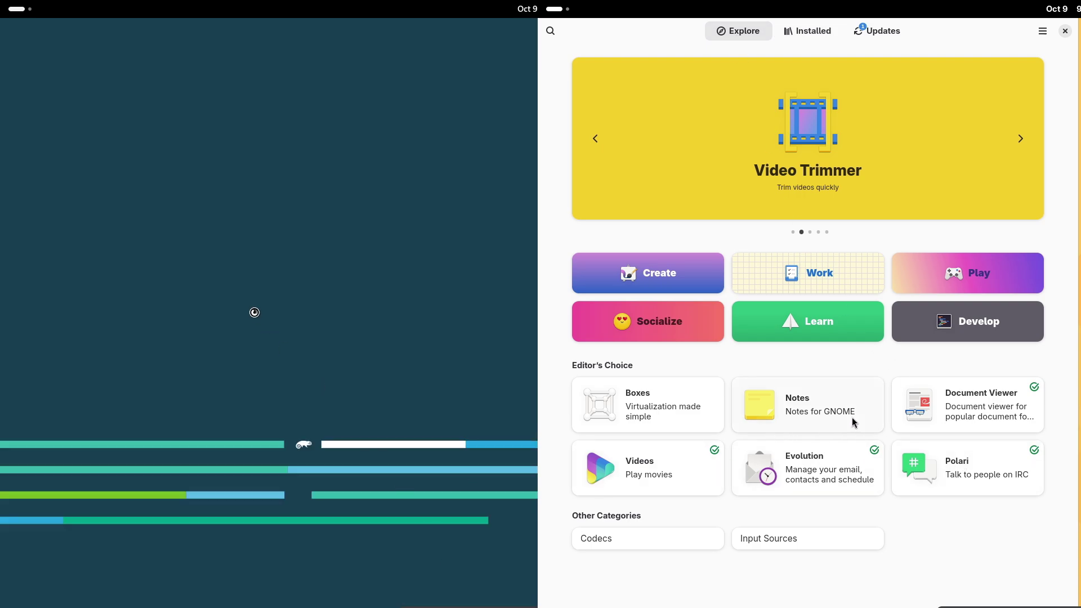
View the Alligator feed reader's details and package source in Software on 16.0, and close Software
click(833, 313)
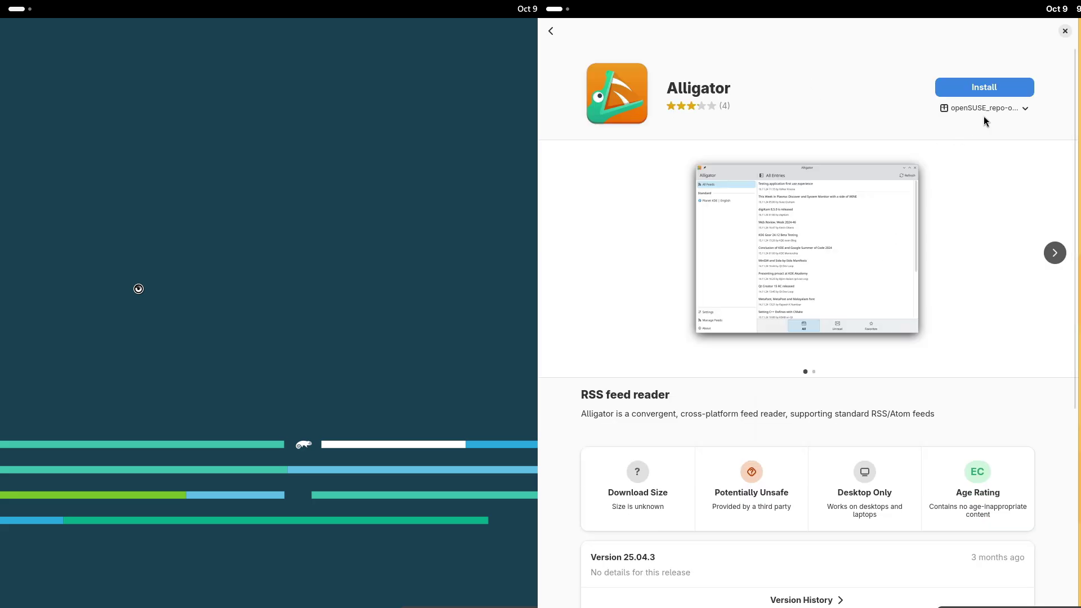
click(984, 109)
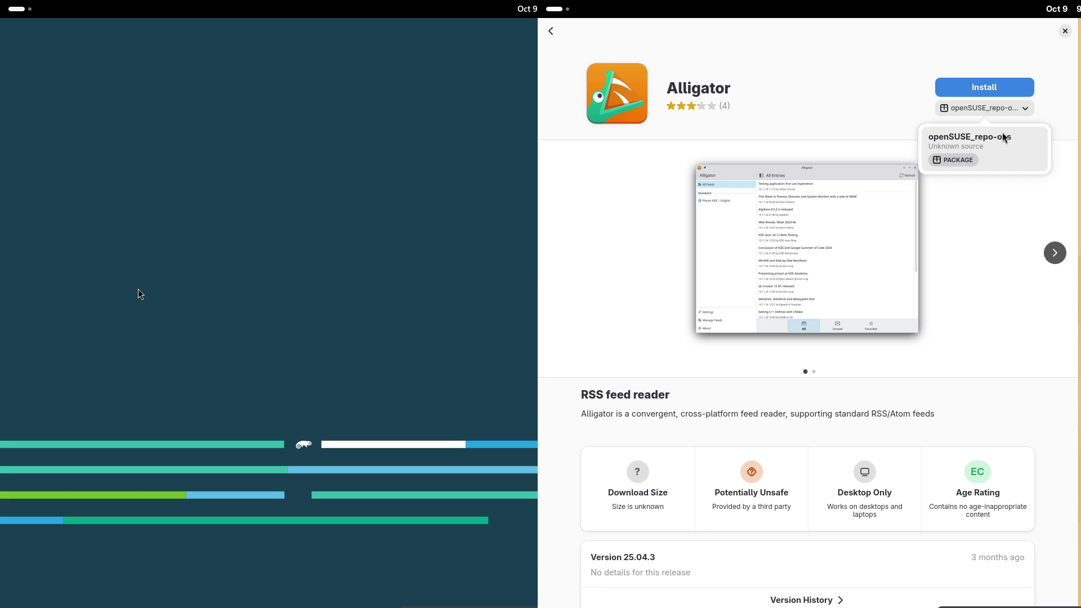
click(1063, 35)
click(1065, 33)
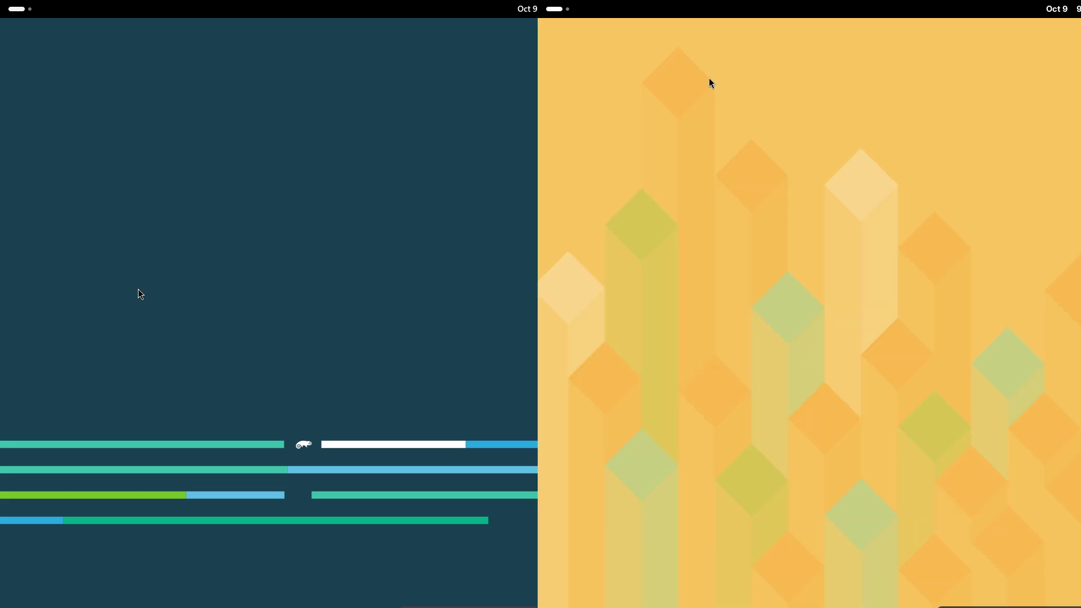
View the application grid on 16.0 and return to the desktop
click(563, 10)
key(super+a)
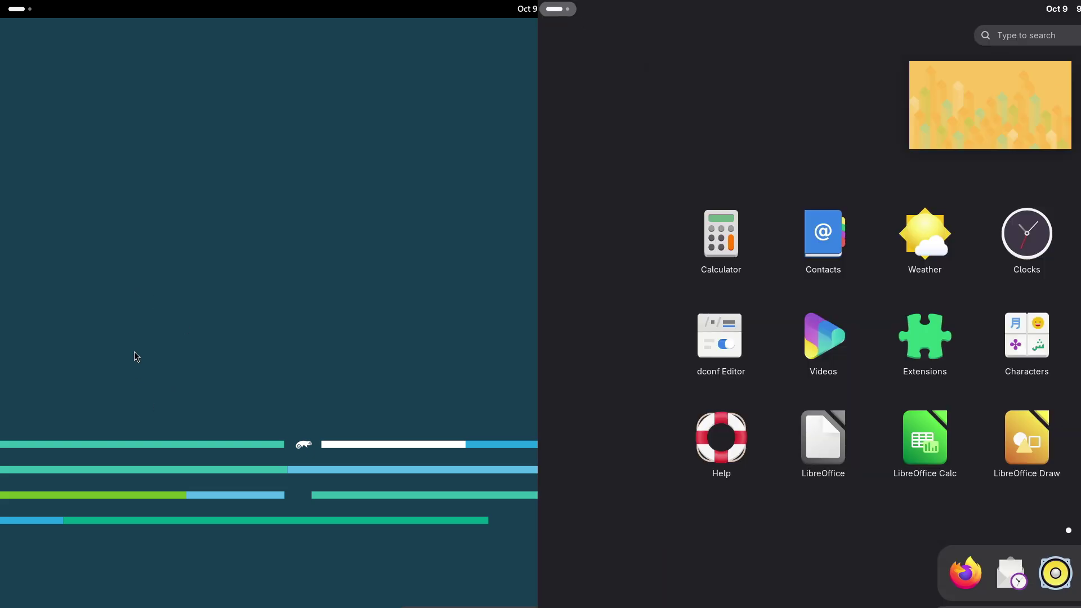
key(super)
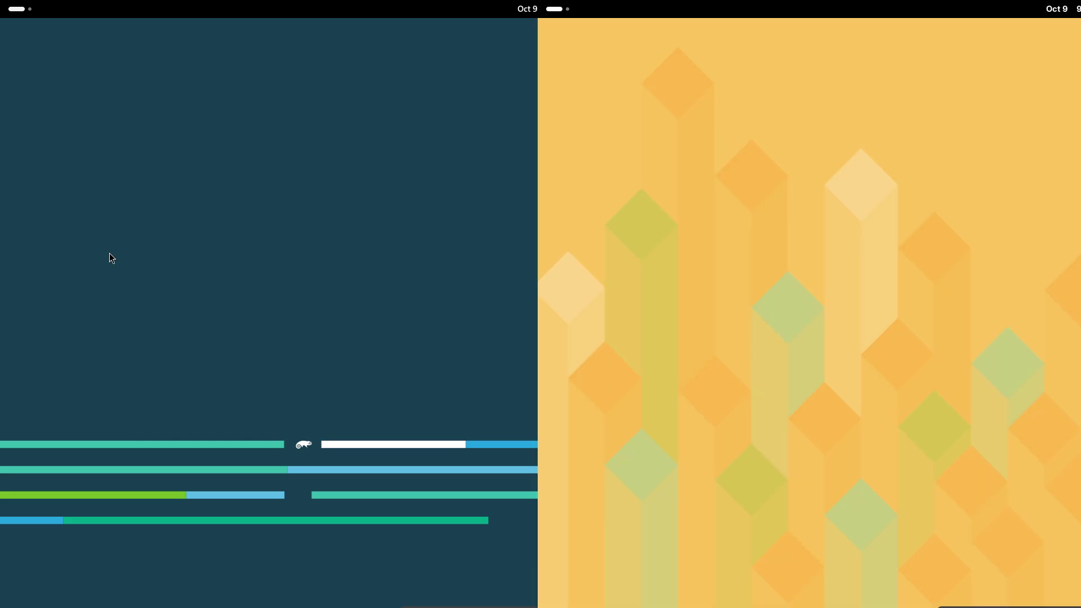
Tile Files to the left half on 16.0 and show its version information, and tile Firefox on 15.6 without its Mozilla privacy tab
click(35, 6)
drag(1080, 173, 538, 263)
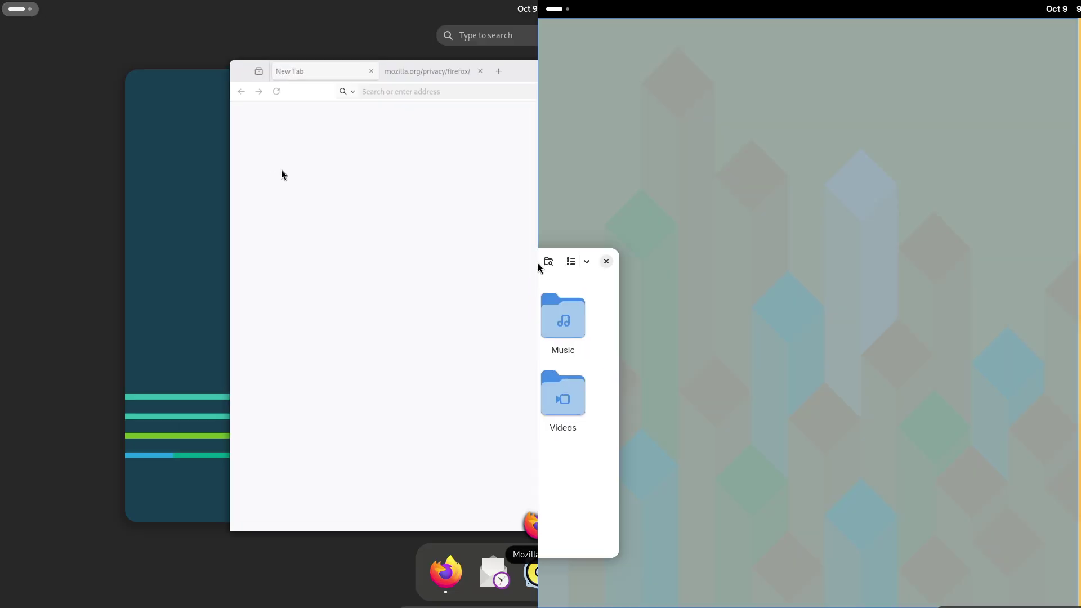
click(281, 175)
click(633, 31)
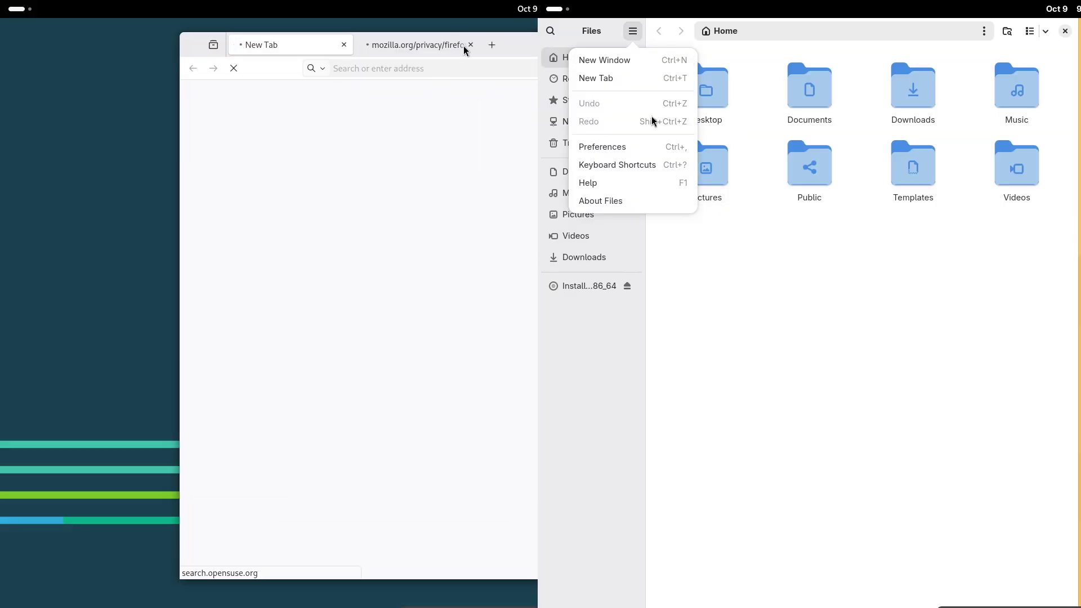
click(648, 205)
click(471, 44)
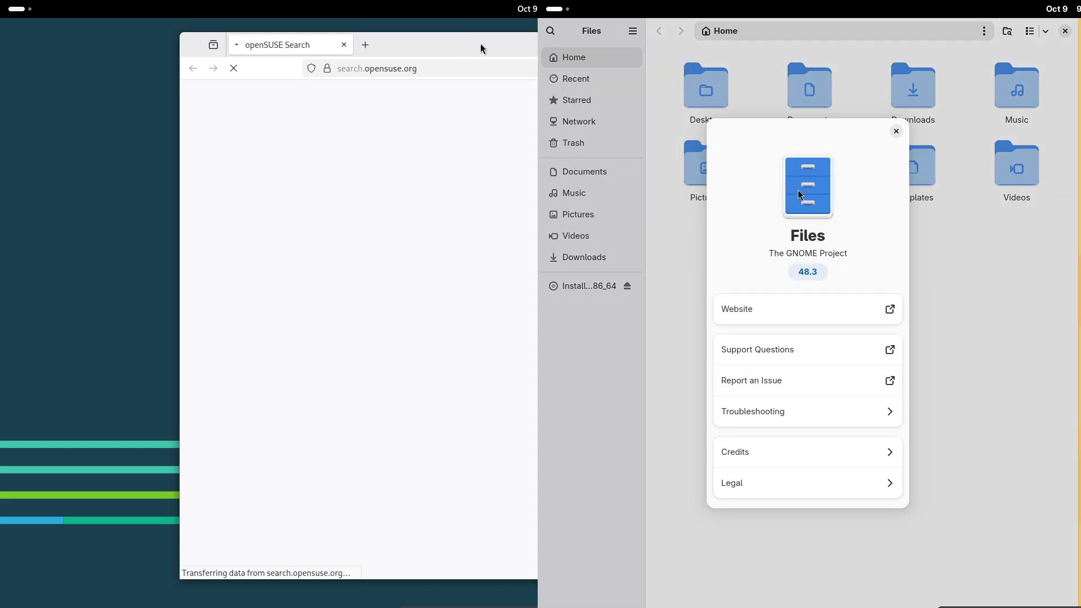
drag(489, 47, 1, 66)
Dismiss the Files version information and inspect the Files preferences on 16.0
click(896, 131)
click(633, 31)
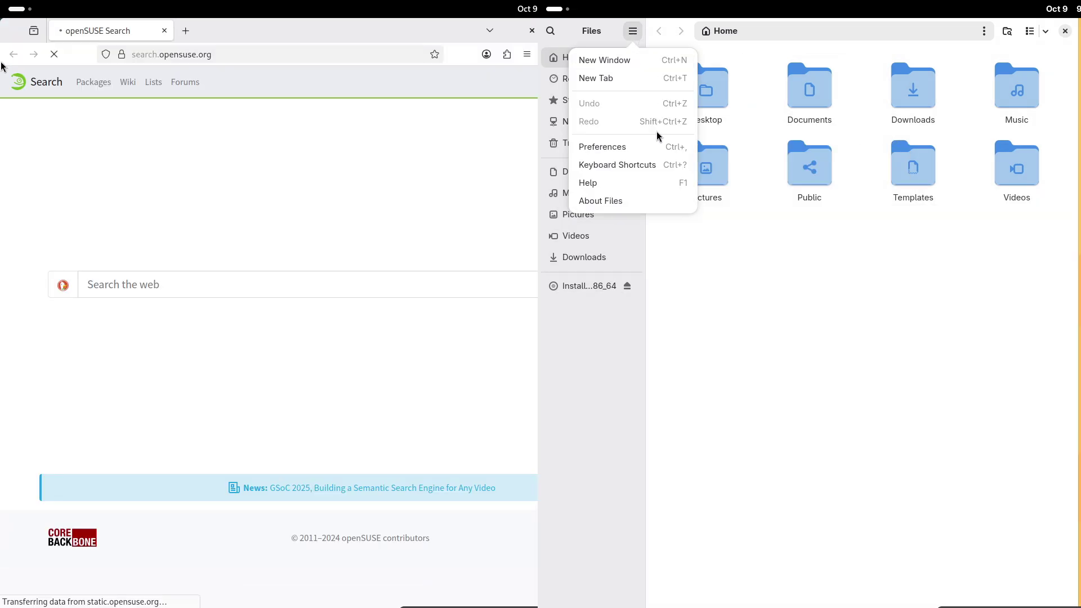
click(657, 150)
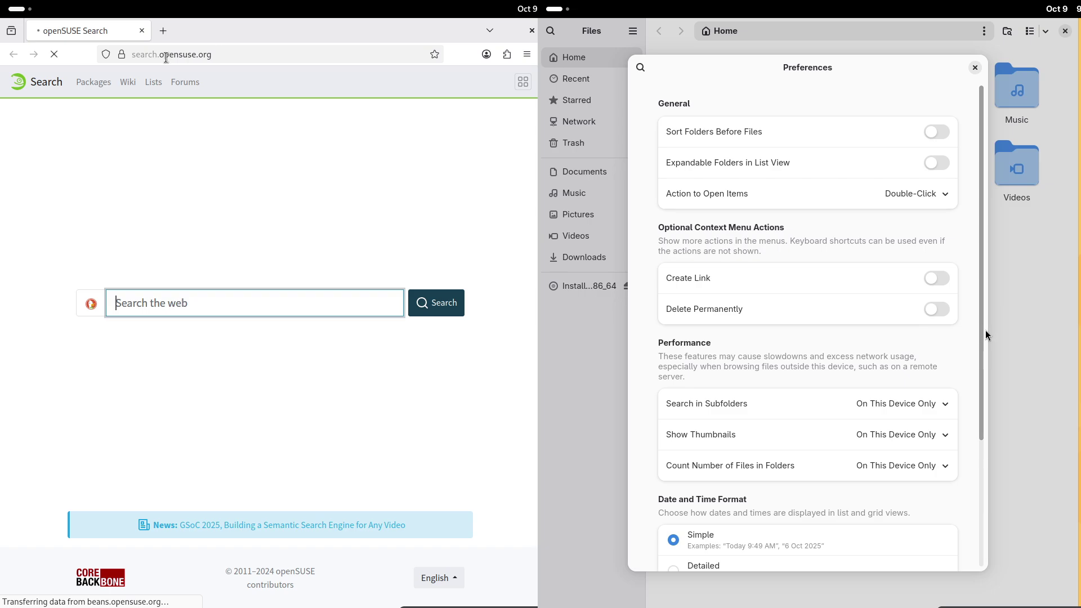
scroll(986, 332, down, 5)
click(975, 67)
Search the web for "opensuse 15.6" in Firefox on 15.6, and replace Files with Firefox on 16.0
click(172, 59)
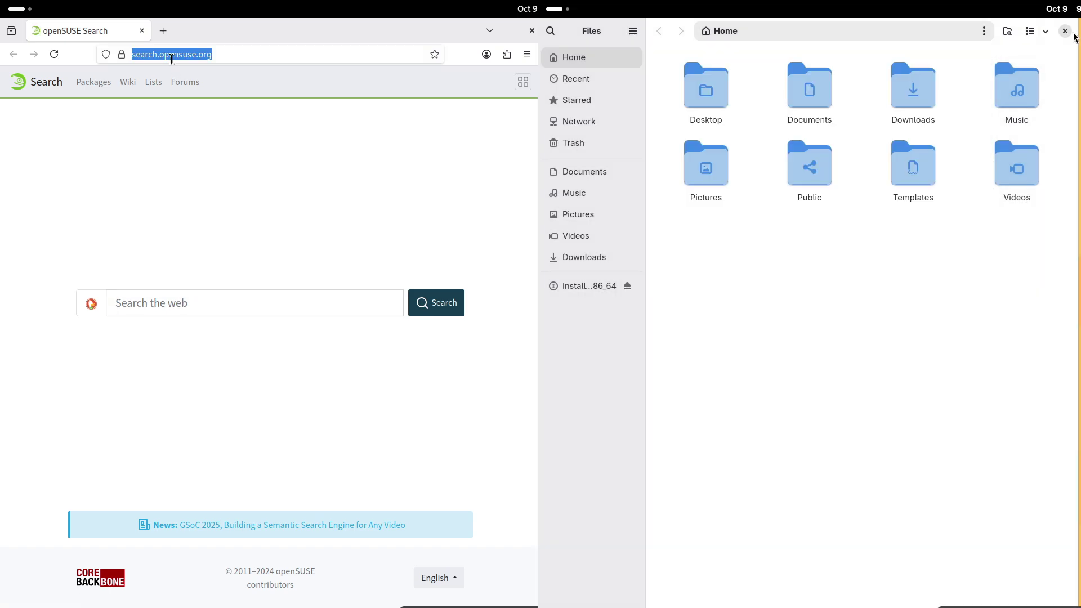
click(1065, 31)
text(ope)
click(558, 8)
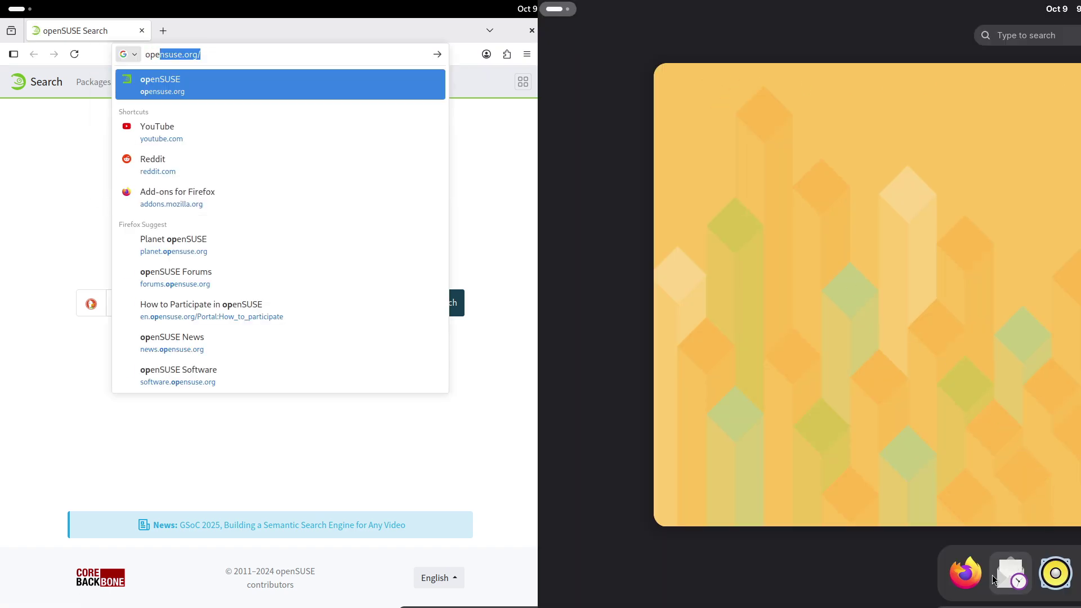
text(nsuse)
click(981, 577)
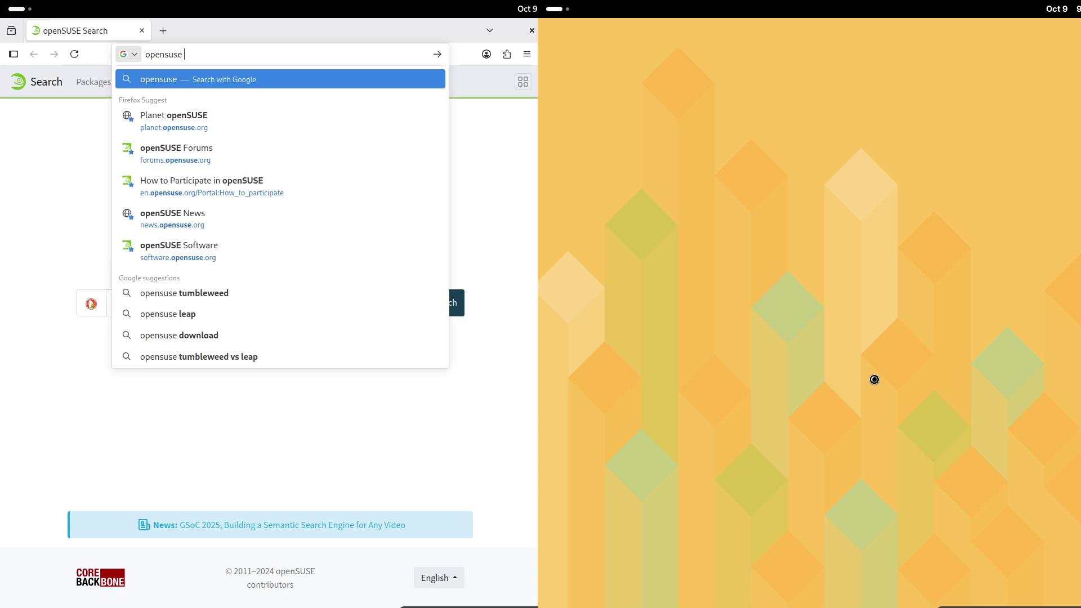
text(15.6)
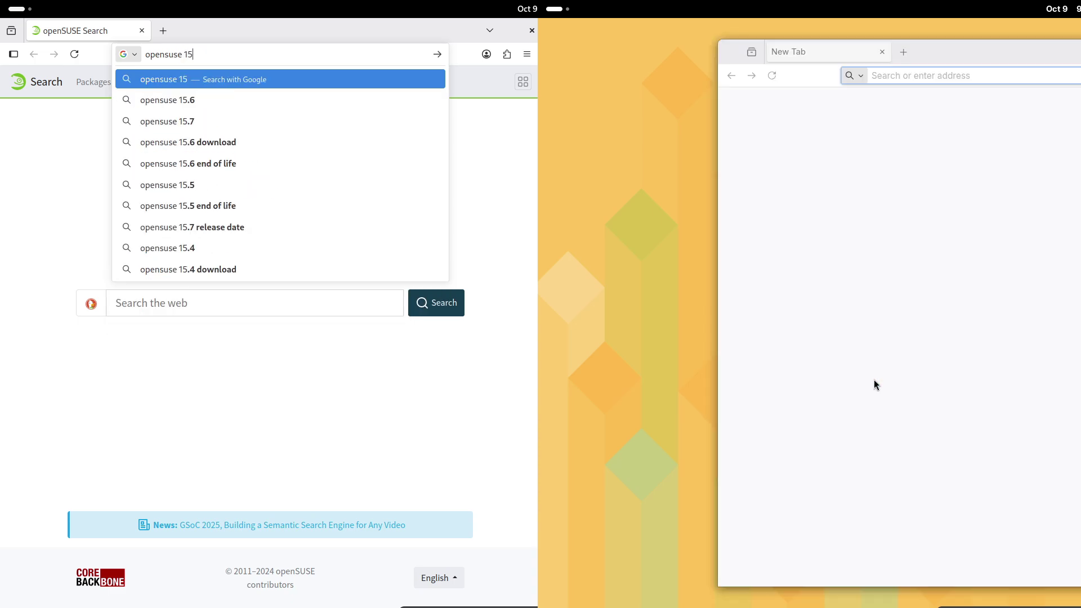
key(Return)
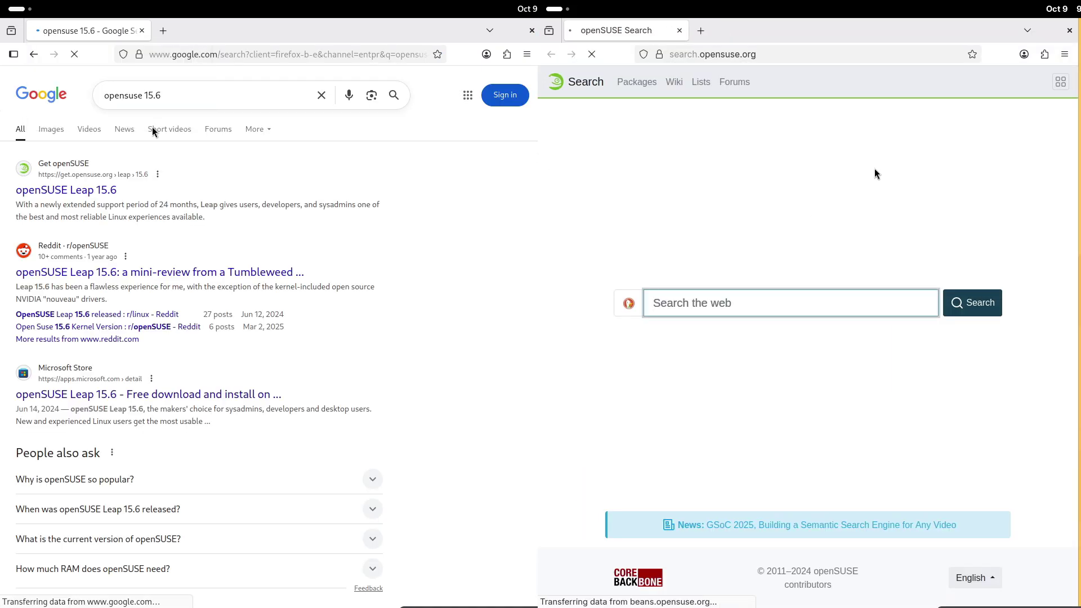
Check the Firefox version information on 16.0, and open the Get openSUSE result for Leap 15.6 on 15.6
click(1065, 54)
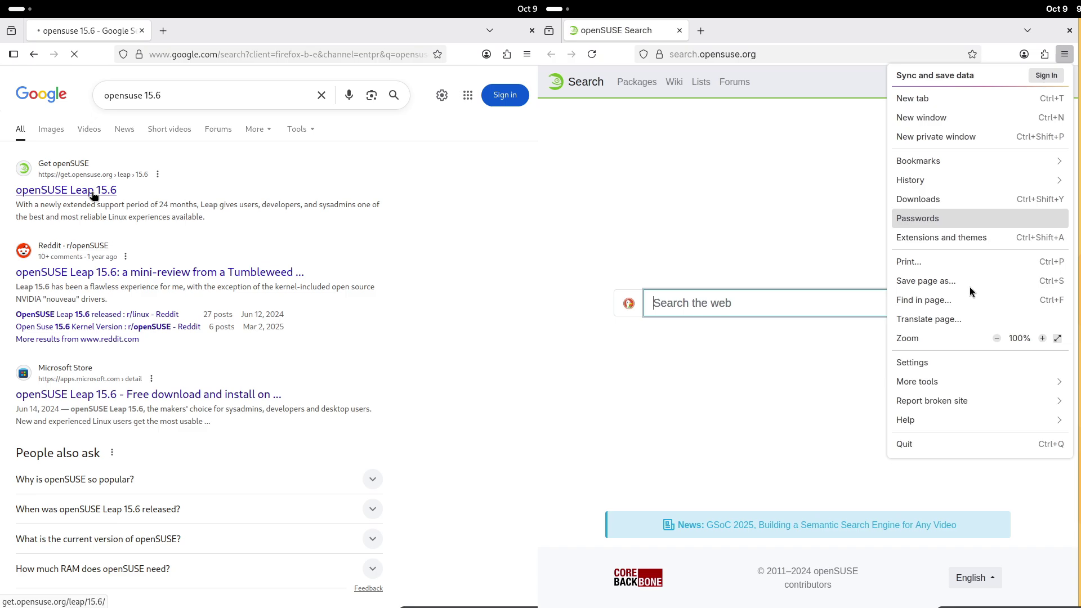
click(929, 425)
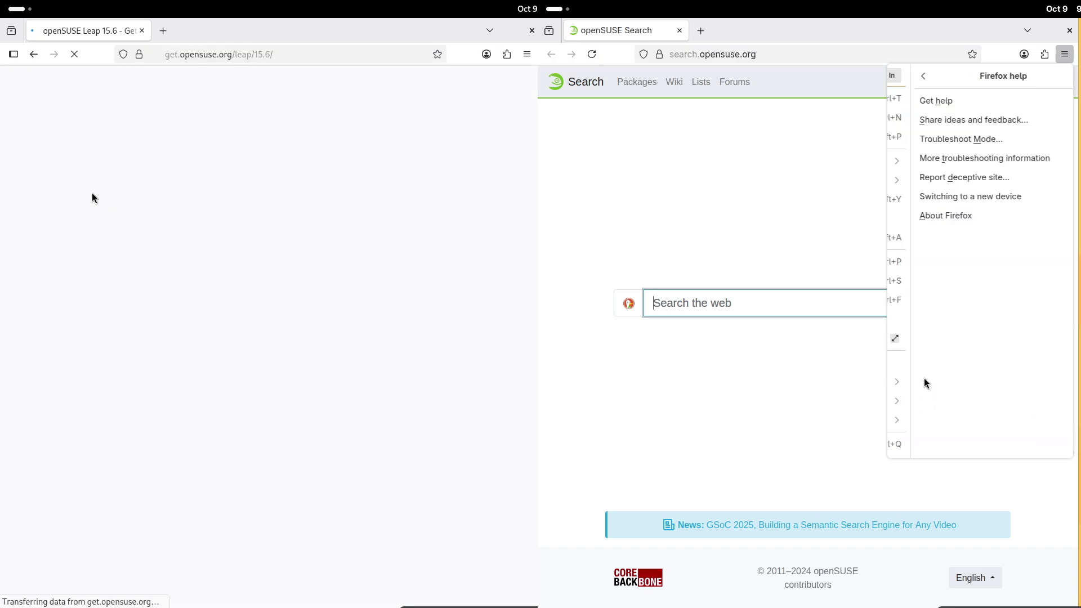
click(925, 220)
drag(993, 218, 692, 214)
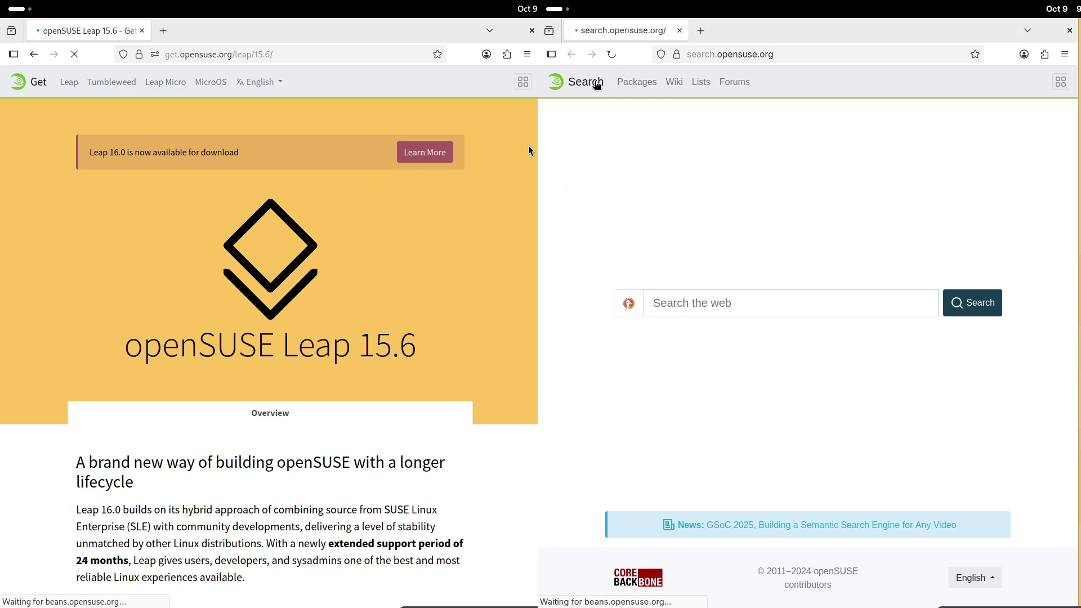
Read through the openSUSE Leap 15.6 page on 15.6, and dismiss the Firefox sidebar tip on 16.0
scroll(531, 233, down, 3)
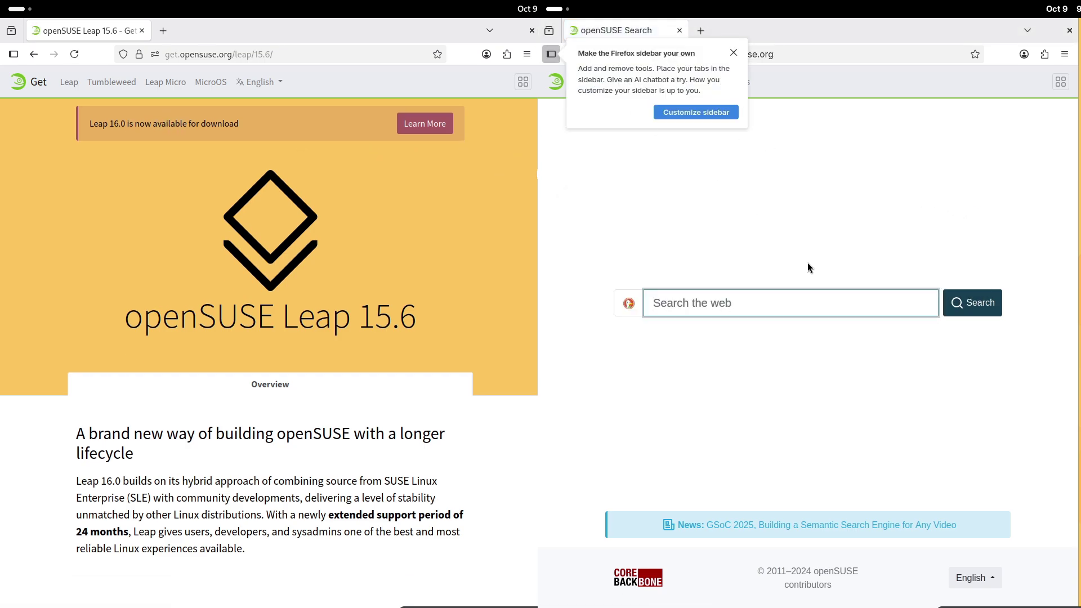
scroll(529, 234, down, 5)
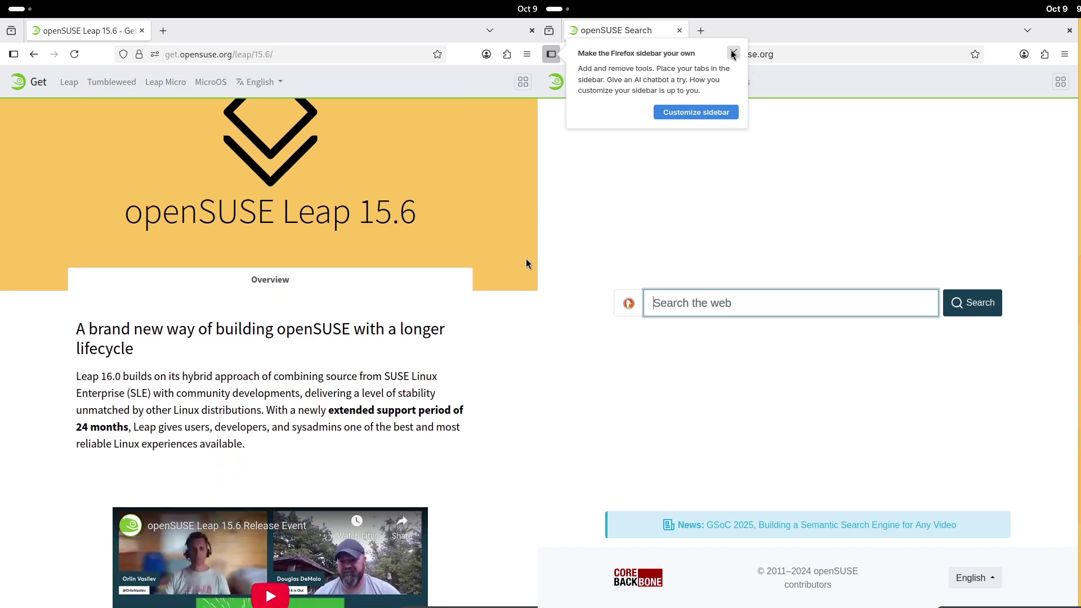
click(729, 54)
scroll(505, 369, down, 2)
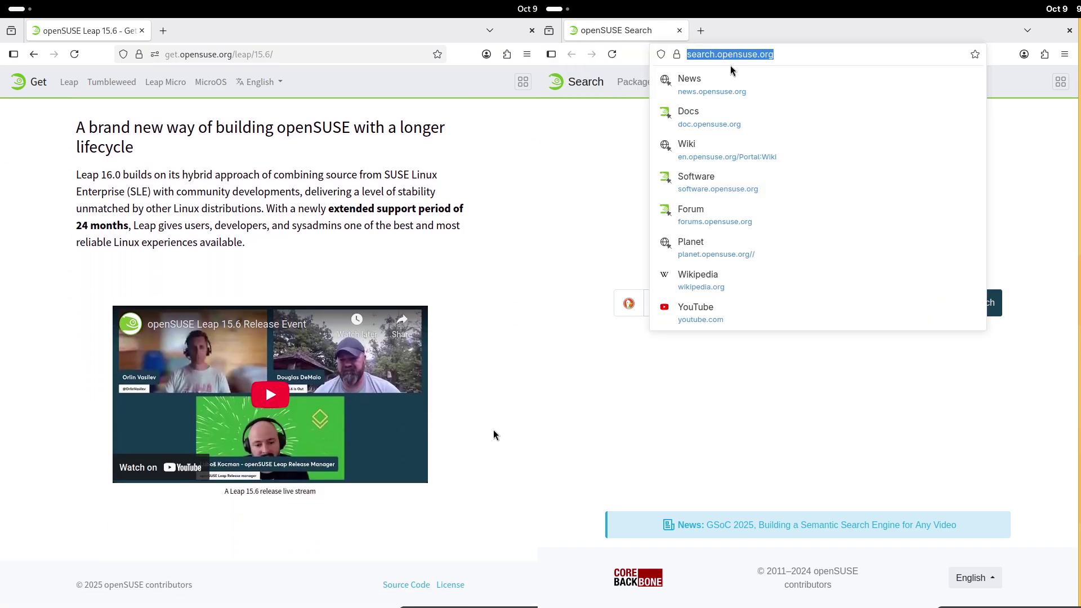
Visit openSUSE News and opensuse.org in Firefox on 16.0, and highlight the openSUSE Leap 15.6 heading on 15.6
click(733, 82)
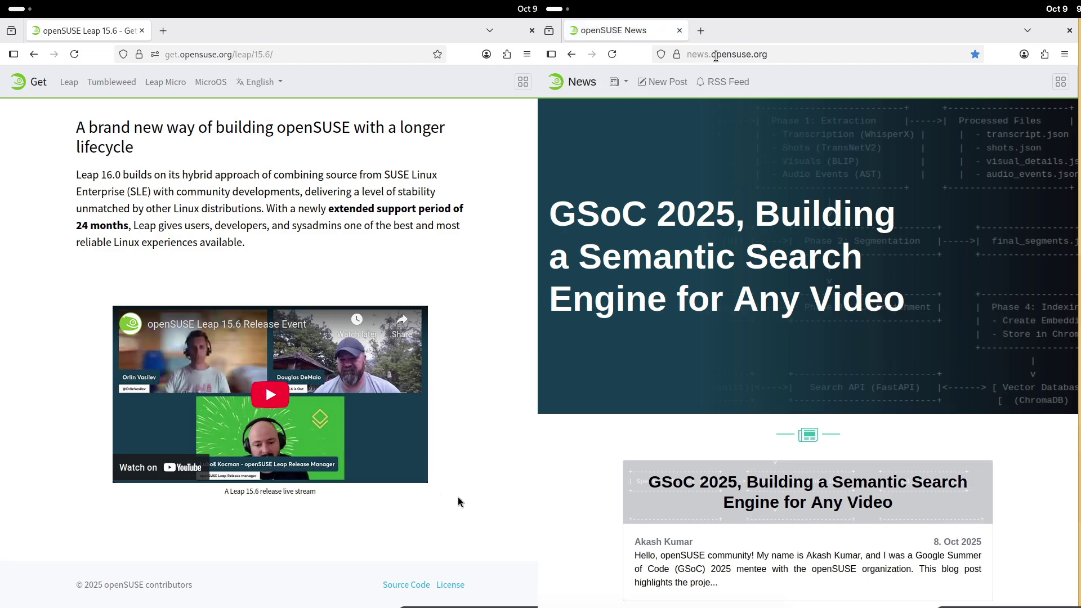
click(712, 55)
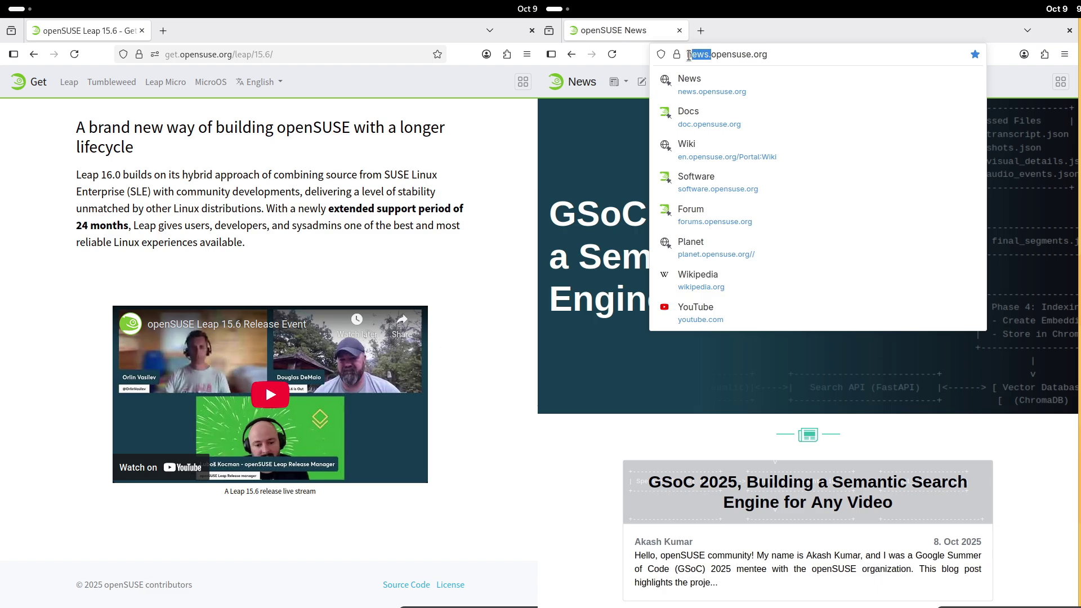
key(BackSpace)
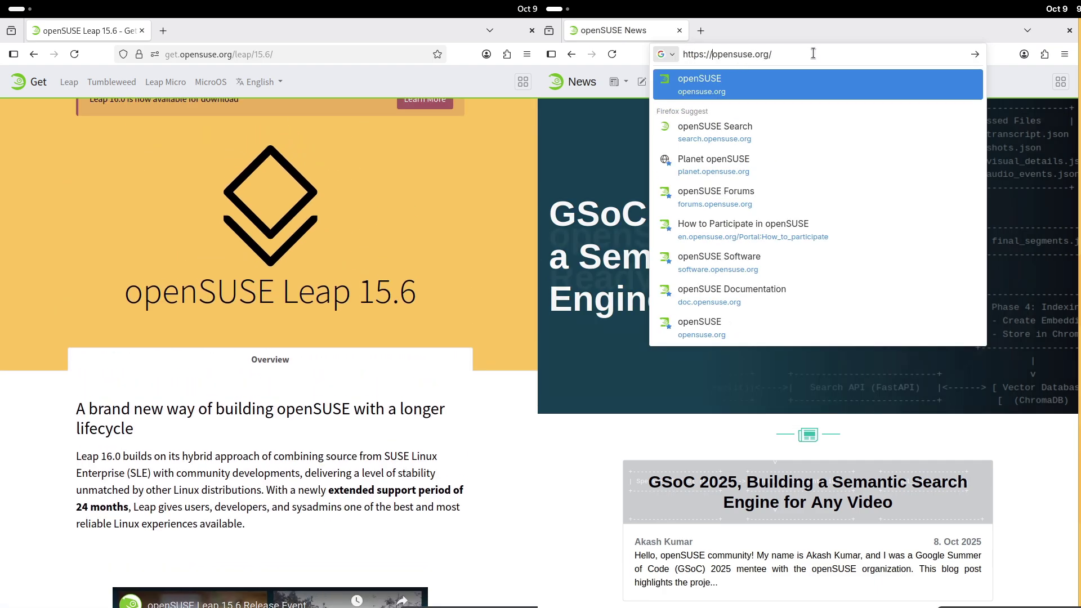
key(Return)
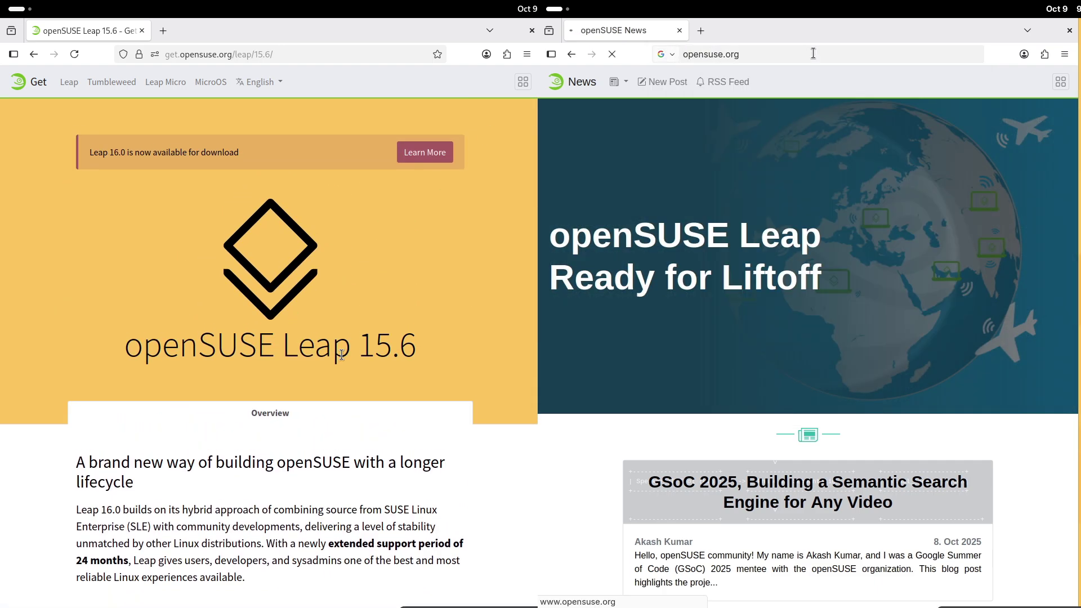
drag(413, 345, 117, 341)
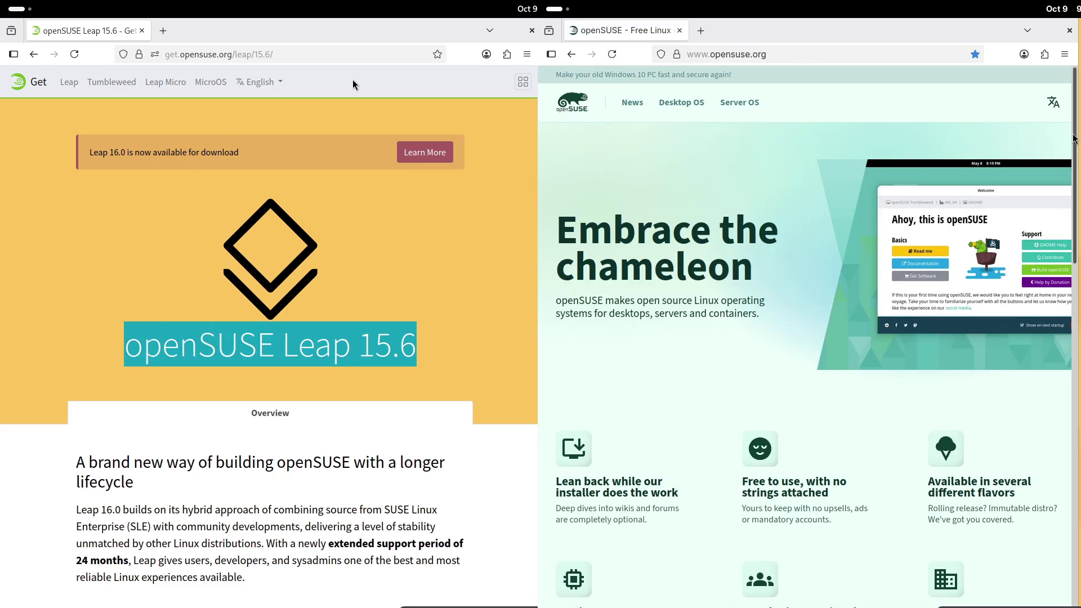
scroll(1071, 243, down, 5)
Check the Firefox version information on 15.6, and browse the opensuse.org home page and open its Desktop OS page on 16.0
click(527, 54)
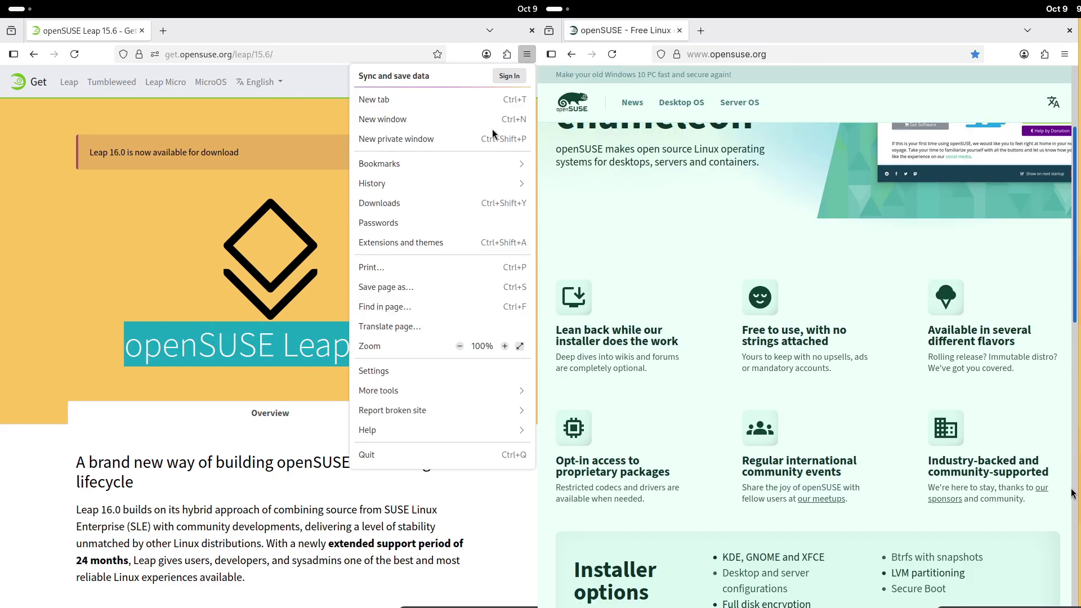
click(371, 430)
scroll(1069, 562, down, 3)
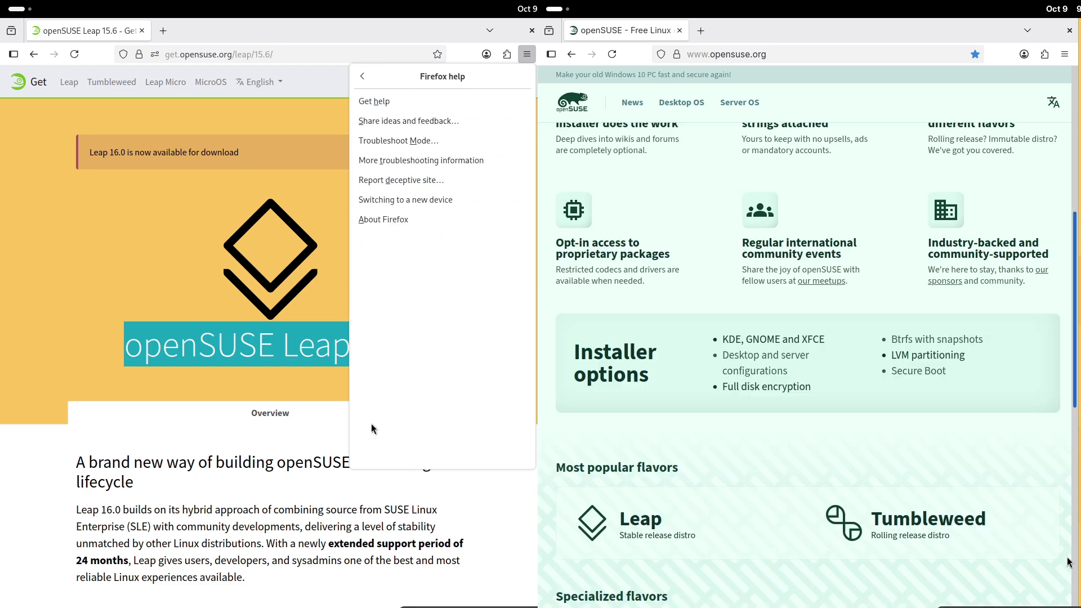
scroll(1069, 541, down, 10)
click(384, 225)
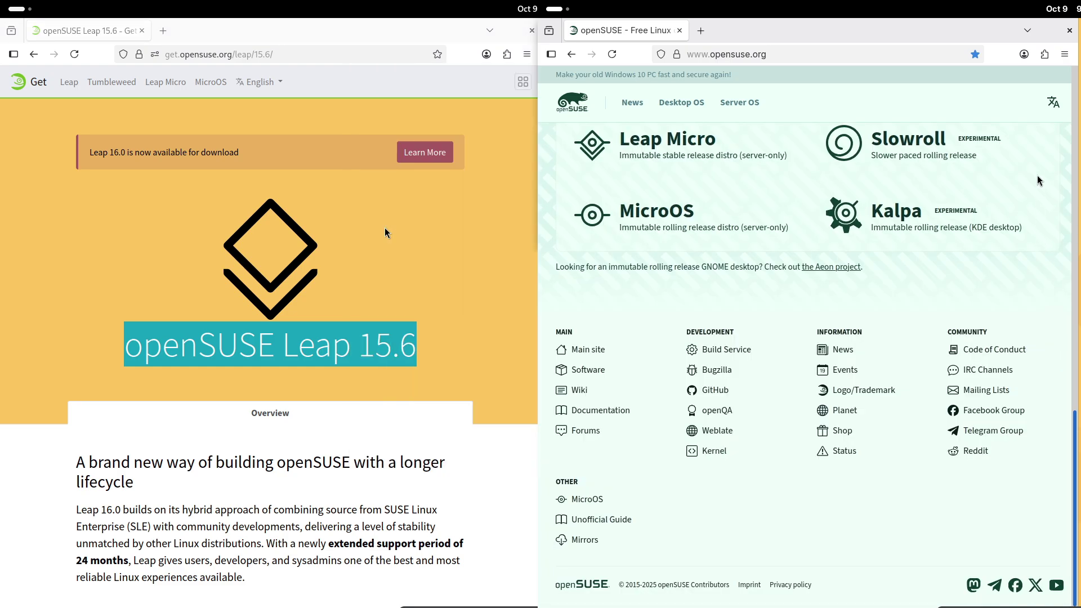
scroll(1038, 154, up, 20)
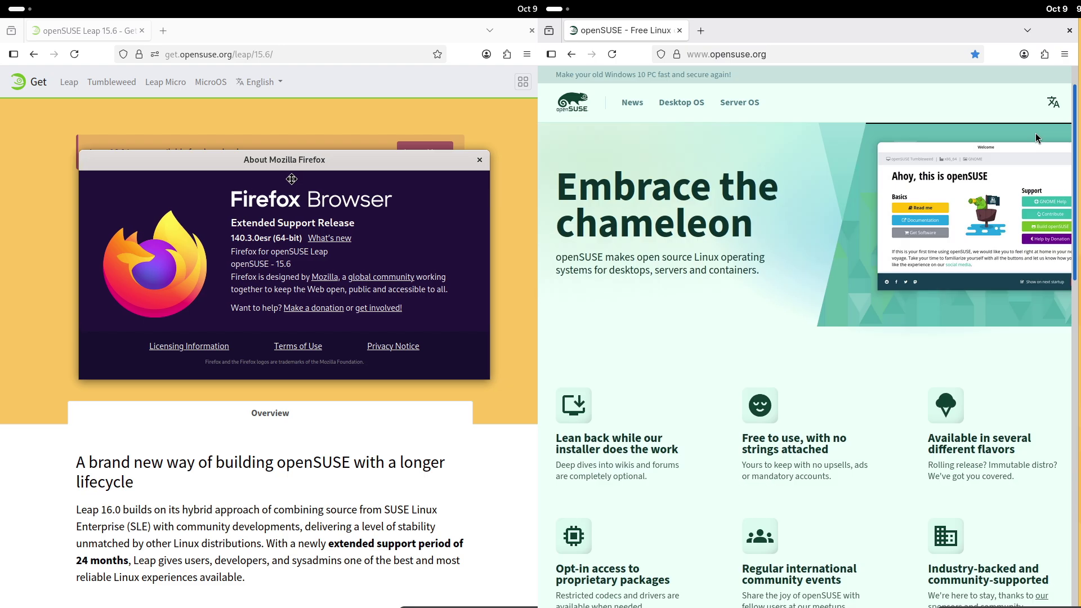
drag(272, 179, 266, 179)
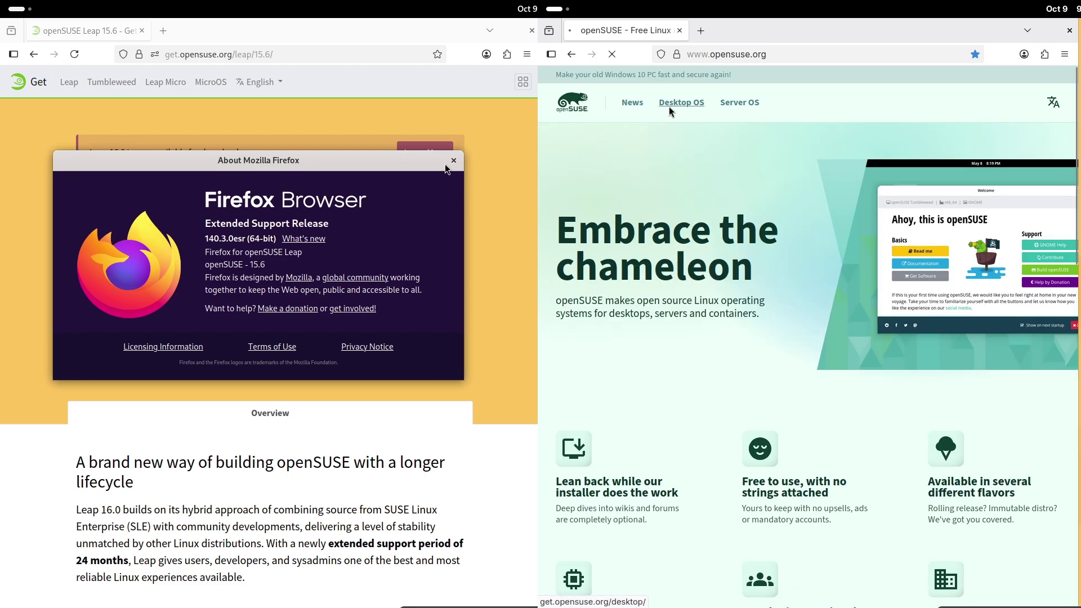
click(454, 161)
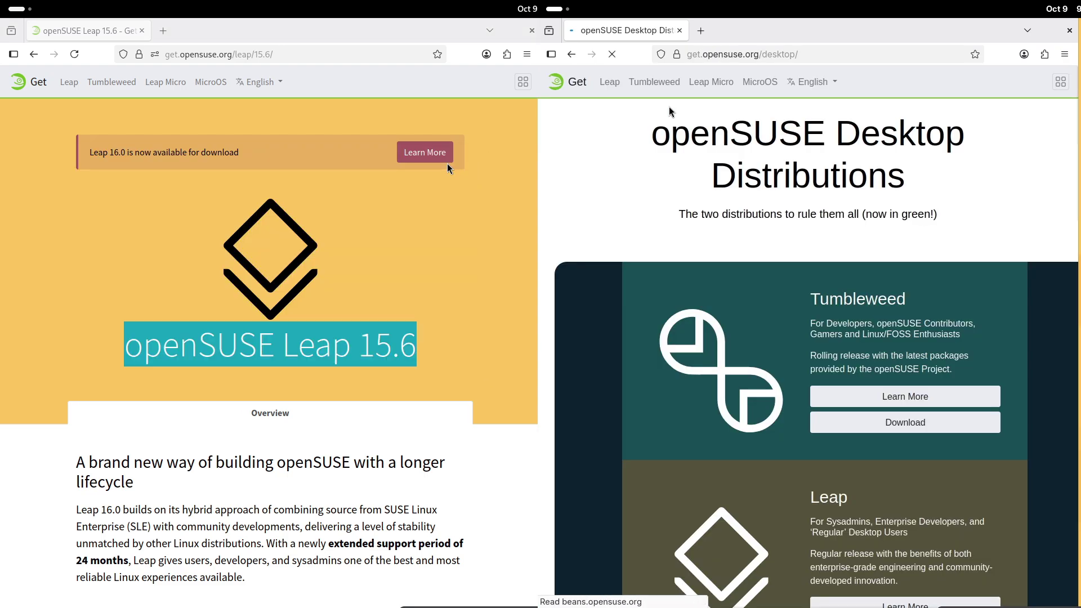
Close Firefox and show the activities overview on 15.6, and browse the openSUSE Desktop Distributions page on 16.0
click(532, 30)
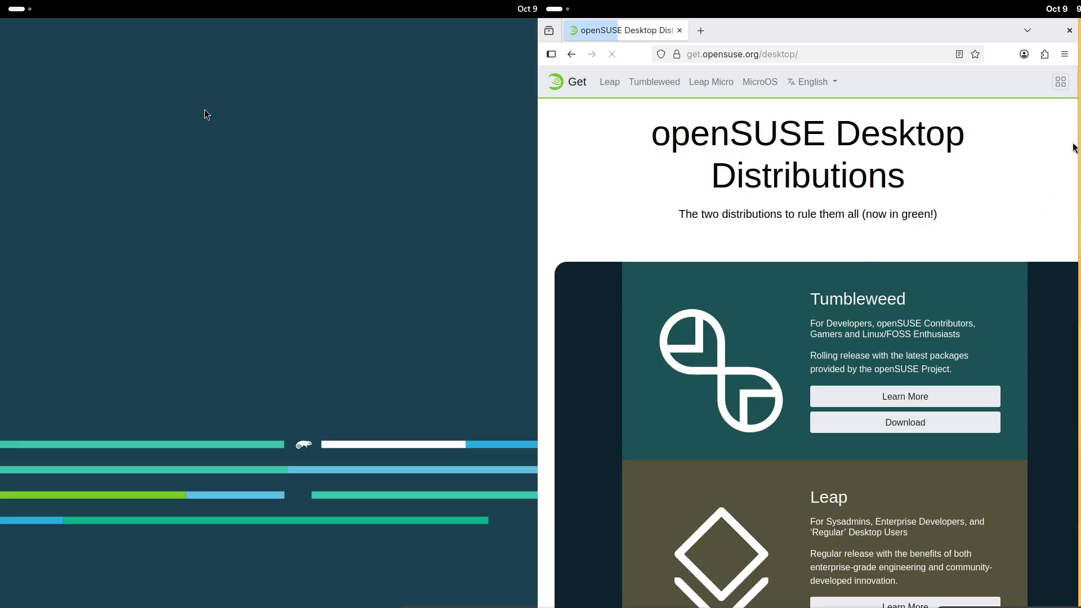
click(26, 18)
drag(1076, 190, 1079, 344)
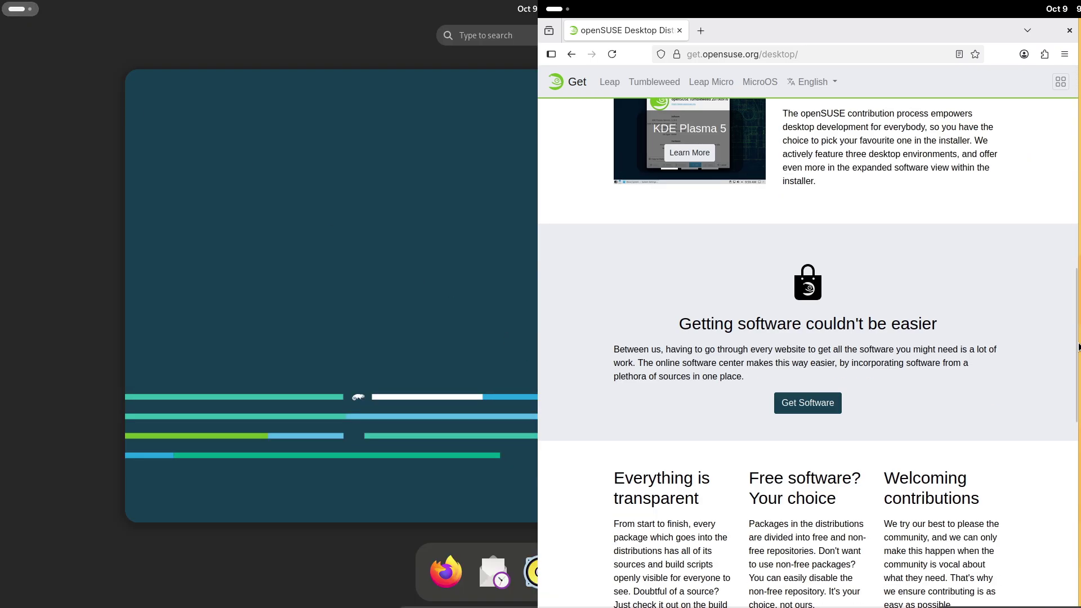